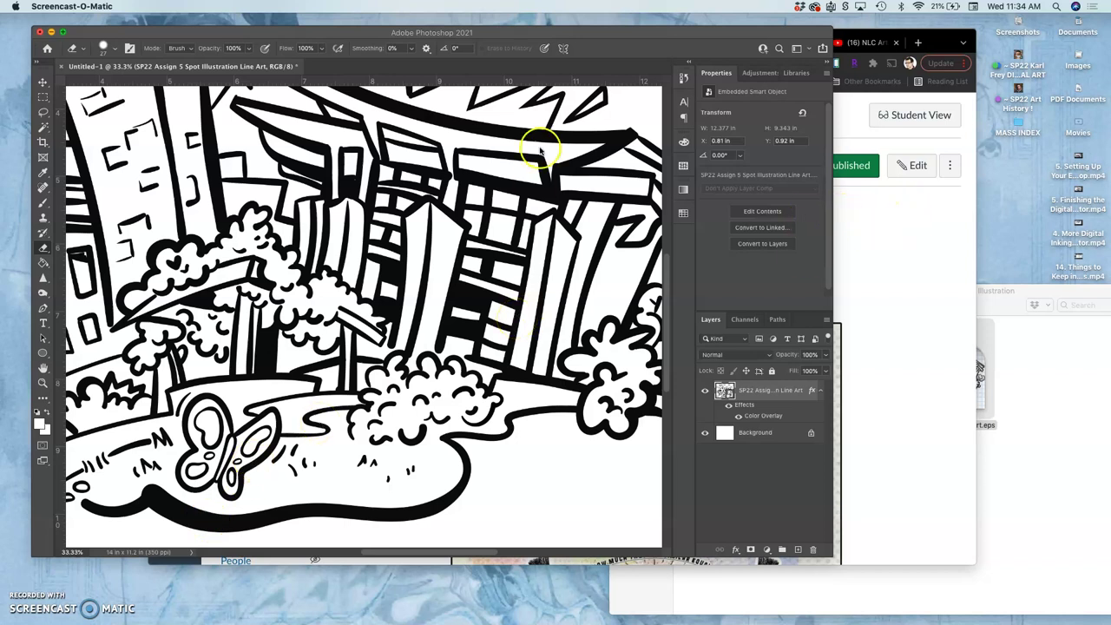
Zoom out and enlarge and reposition the Photoshop window so the whole cityscape fits.
left_click(493, 37)
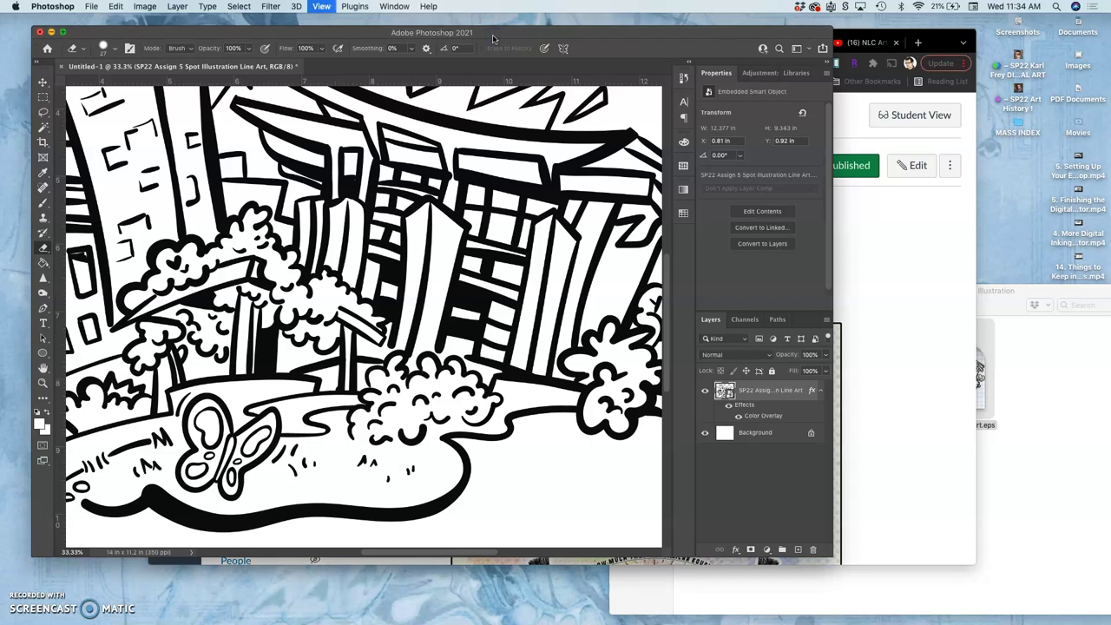
key("super+minus")
left_click(1036, 356)
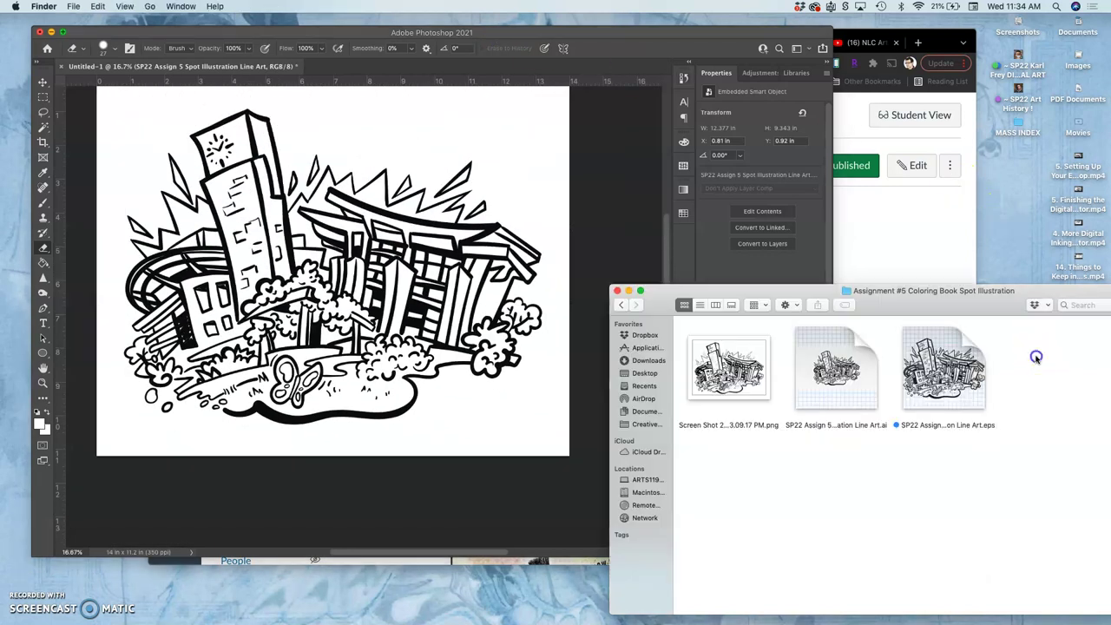
left_click(510, 279)
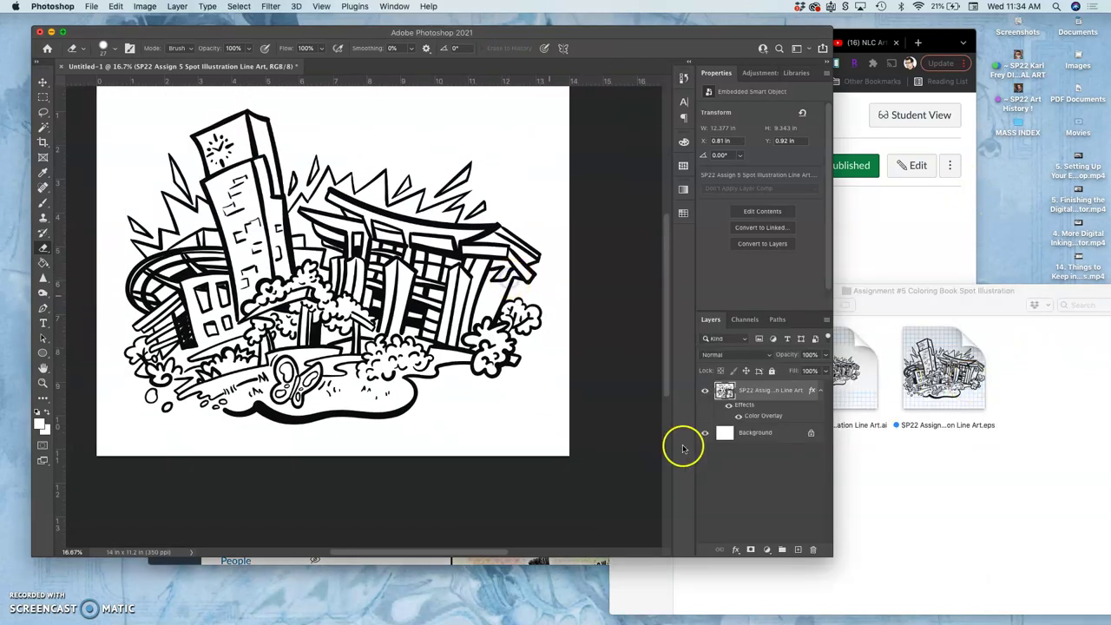
left_click_drag(850, 567, 936, 624)
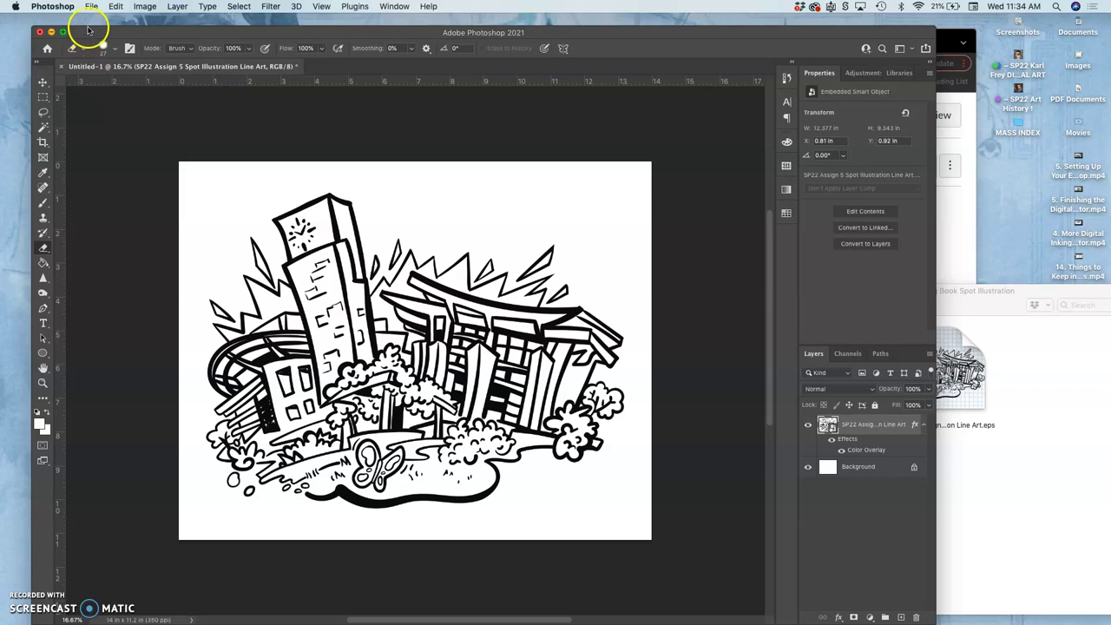
left_click_drag(88, 31, 72, 23)
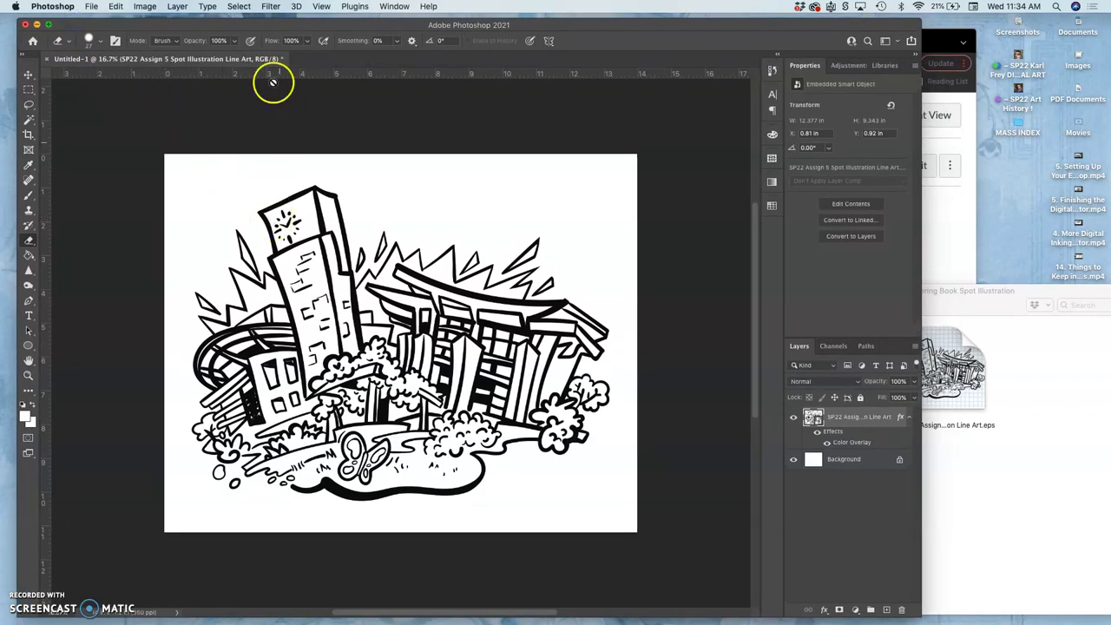
left_click(147, 7)
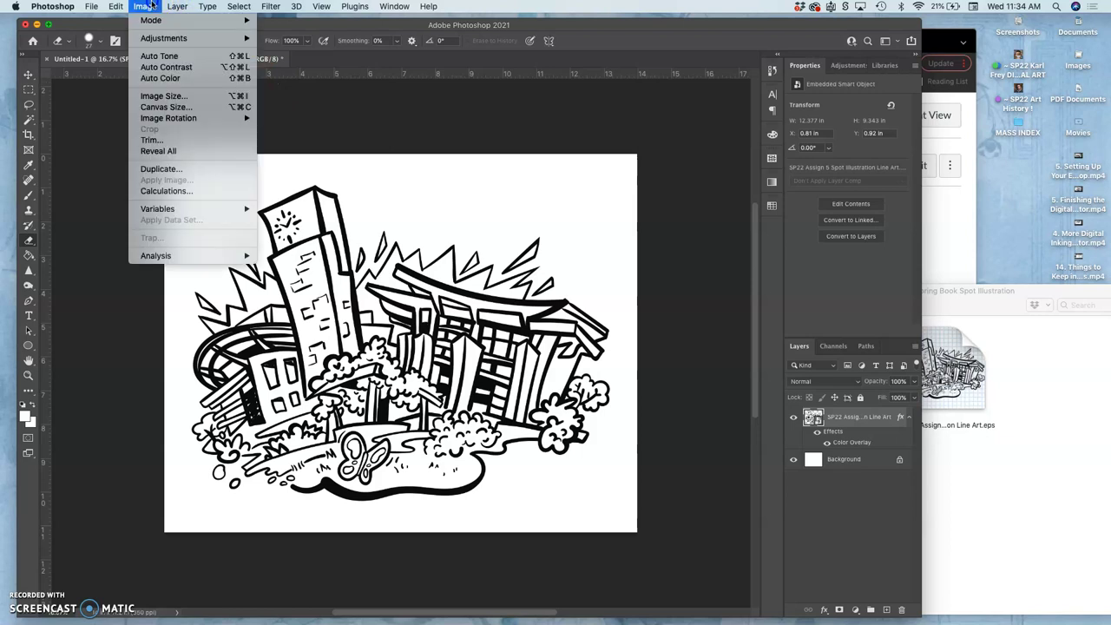
left_click(163, 95)
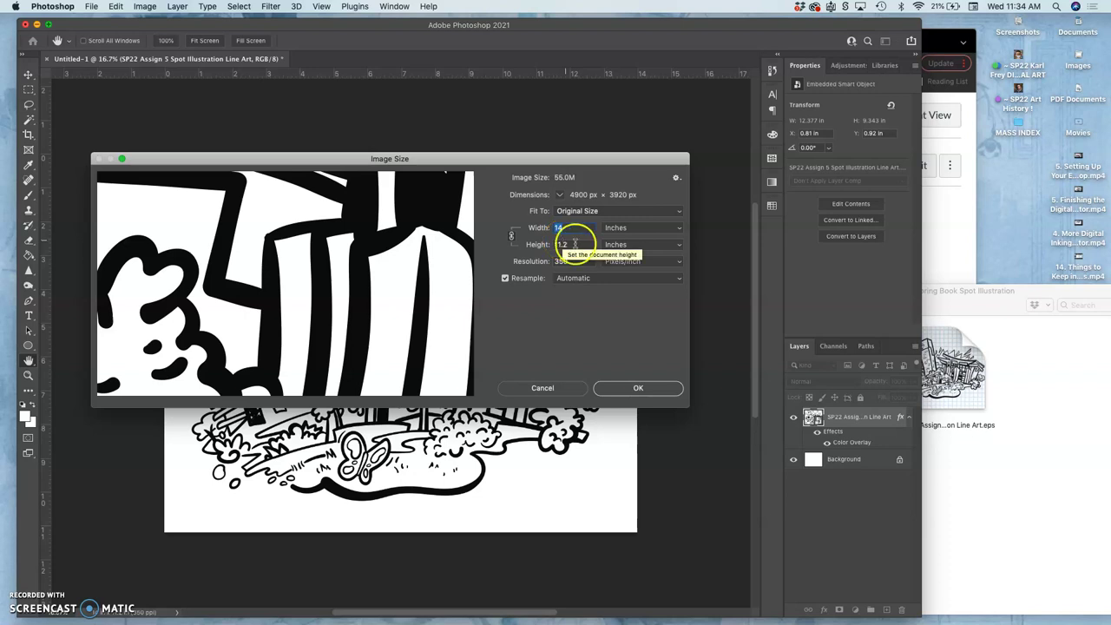
left_click(653, 387)
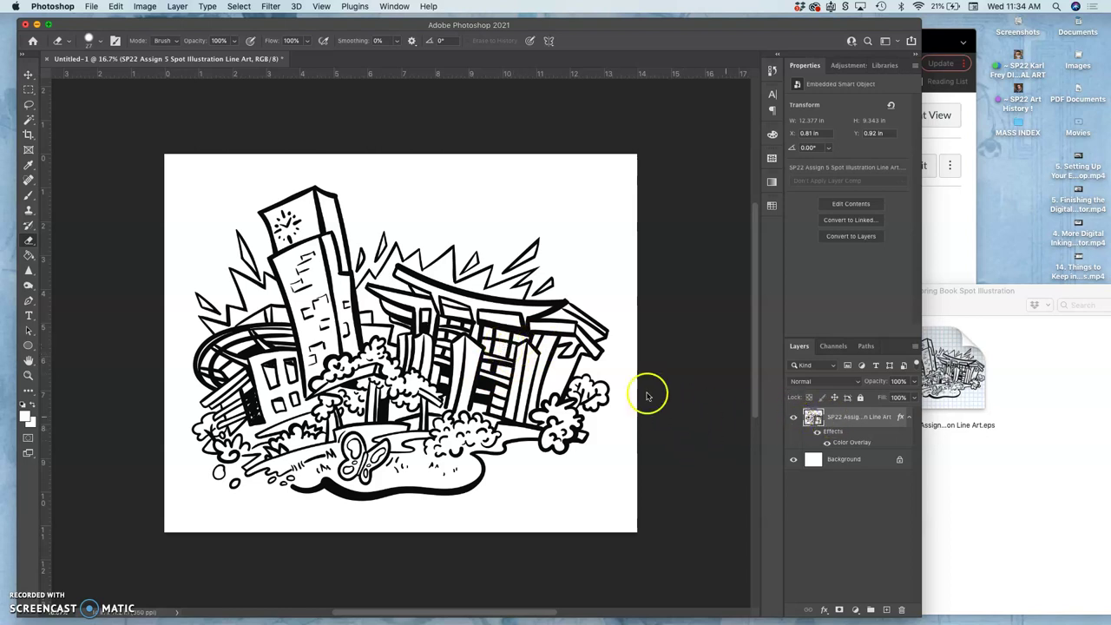
Rasterize the line-art smart object with the Eraser, checking its layer effects still apply.
left_click(358, 263)
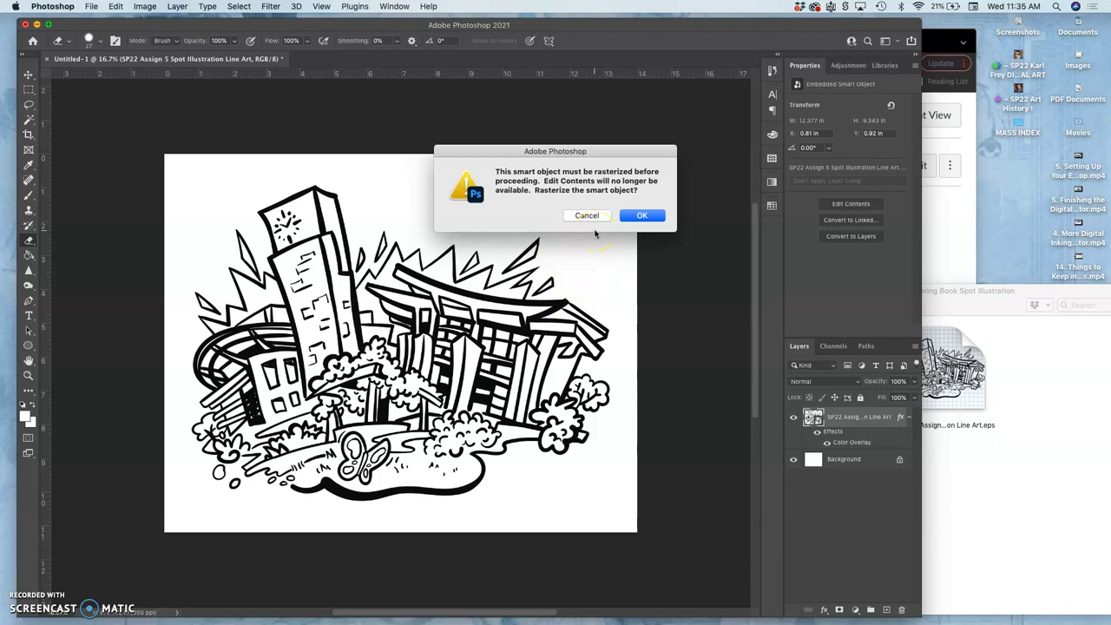
left_click(640, 216)
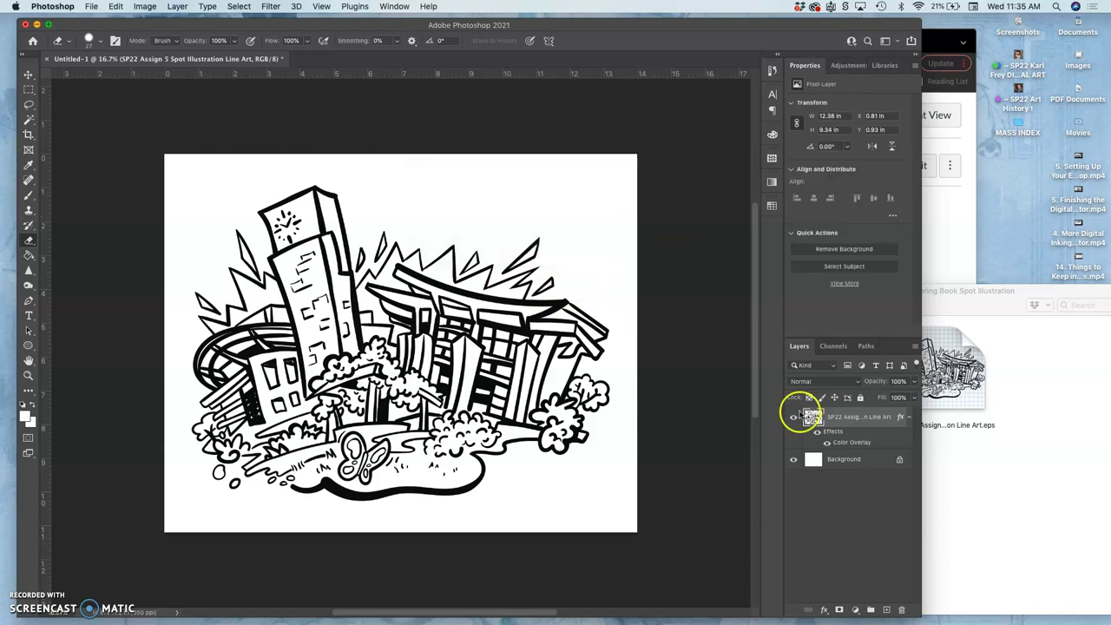
left_click(817, 432)
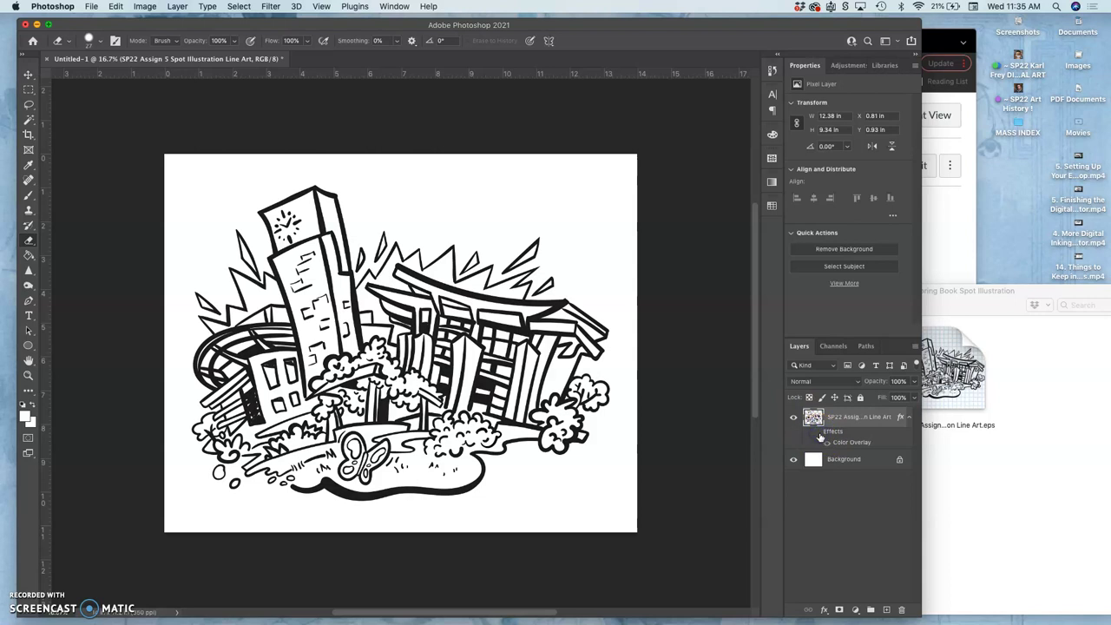
left_click(818, 432)
At 200% zoom with the overlay hidden, paint black over the white strip's gap in the striped building.
key("super+equal")
key("super+equal")
key("super+equal")
key("super+equal")
key("super+equal")
key("super+equal")
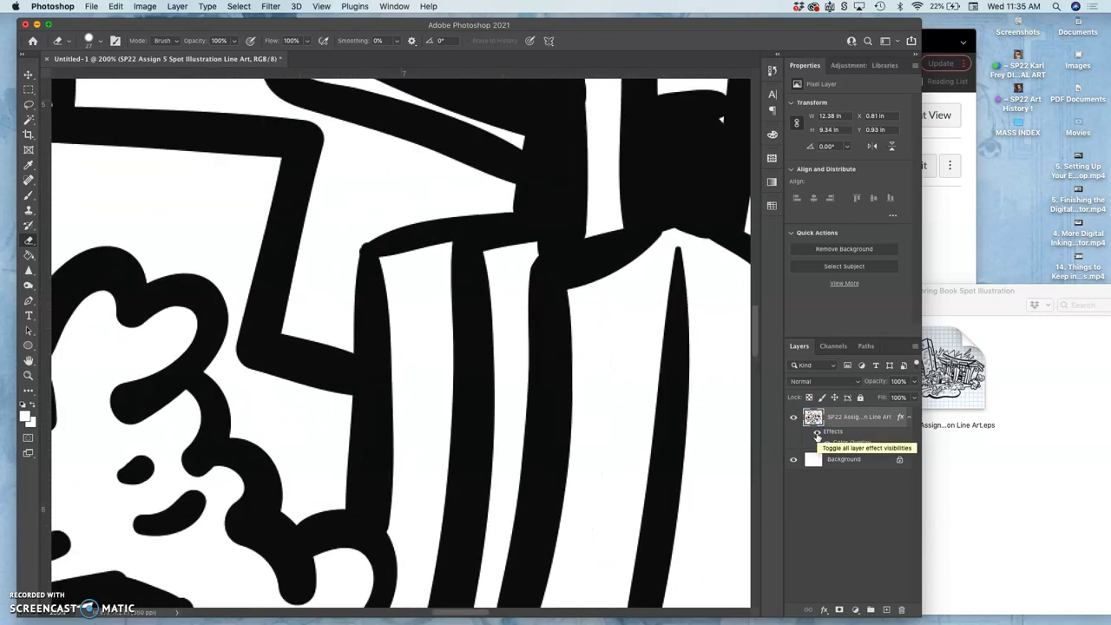
scroll(631, 392, "up", 5)
scroll(630, 391, "right", 5)
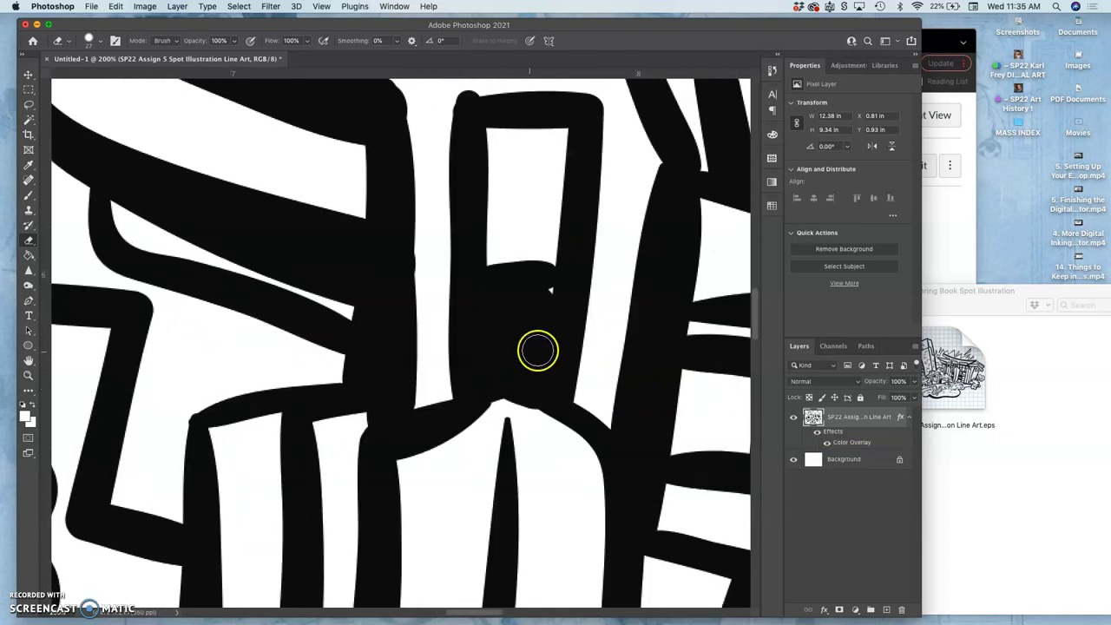
scroll(529, 340, "right", 8)
scroll(529, 340, "up", 5)
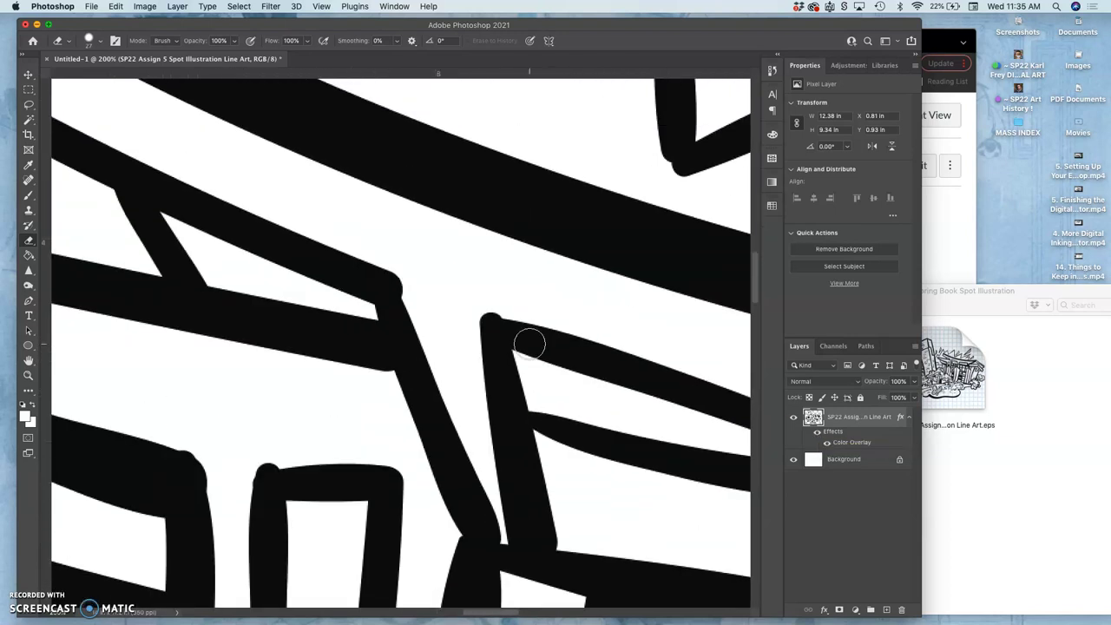
scroll(529, 340, "left", 5)
scroll(528, 344, "down", 5)
scroll(529, 345, "right", 4)
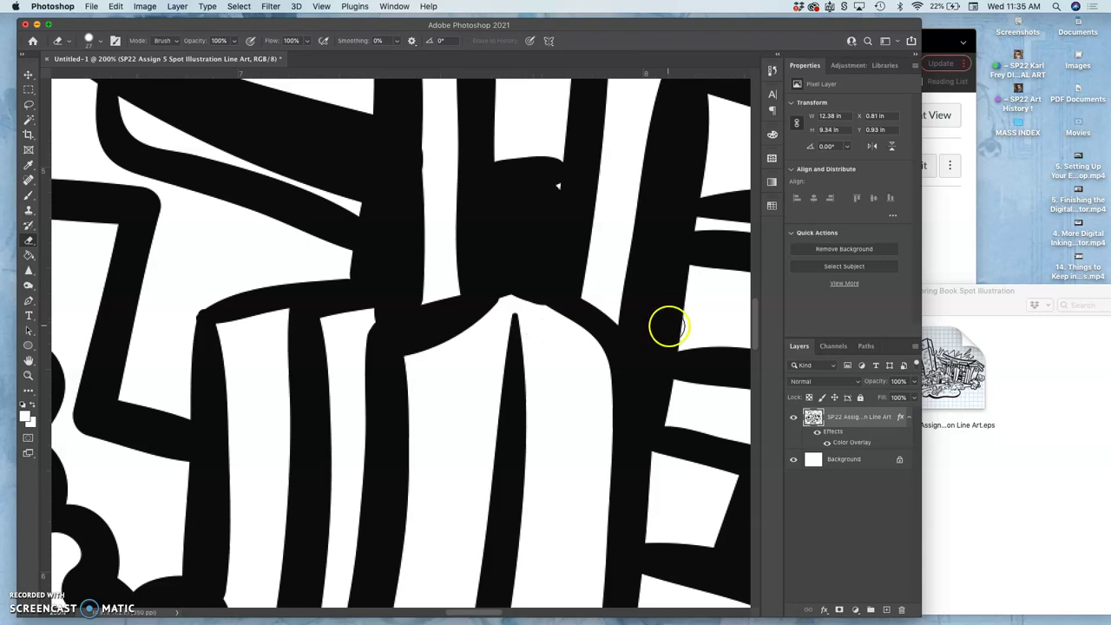
left_click(817, 432)
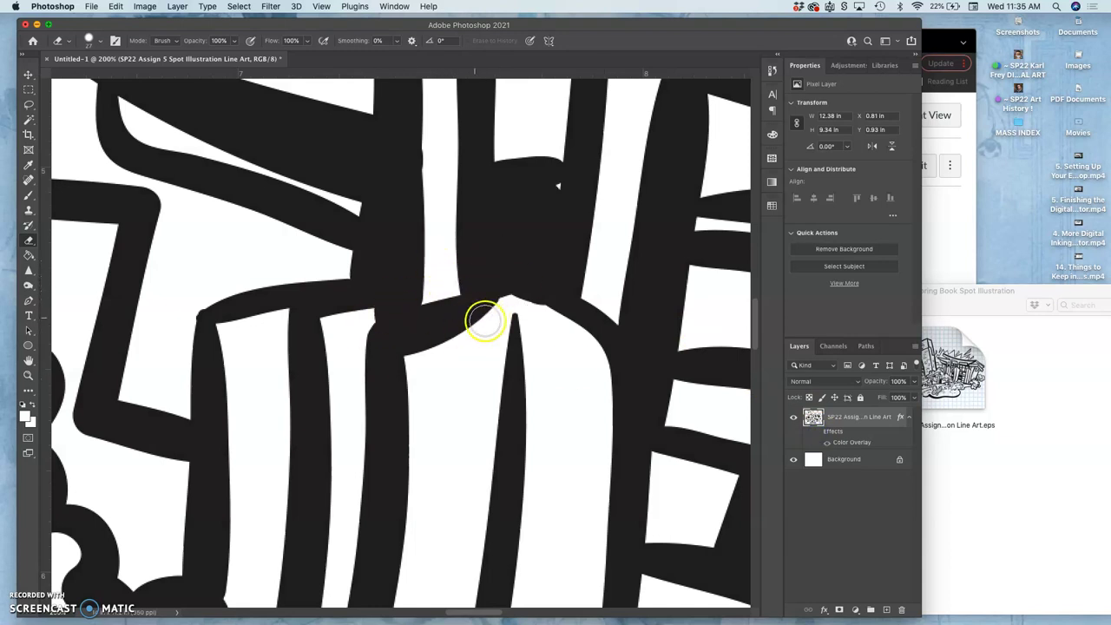
left_click_drag(502, 250, 455, 289)
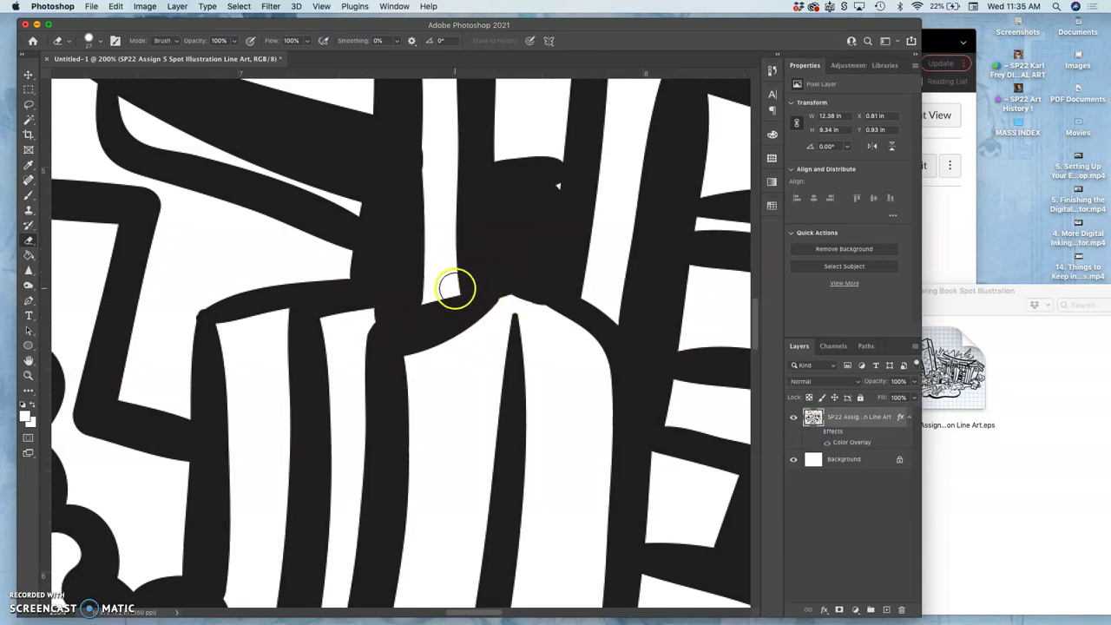
Re-enable the Color Overlay and set its colour to #000000.
left_click(816, 432)
left_click(851, 426)
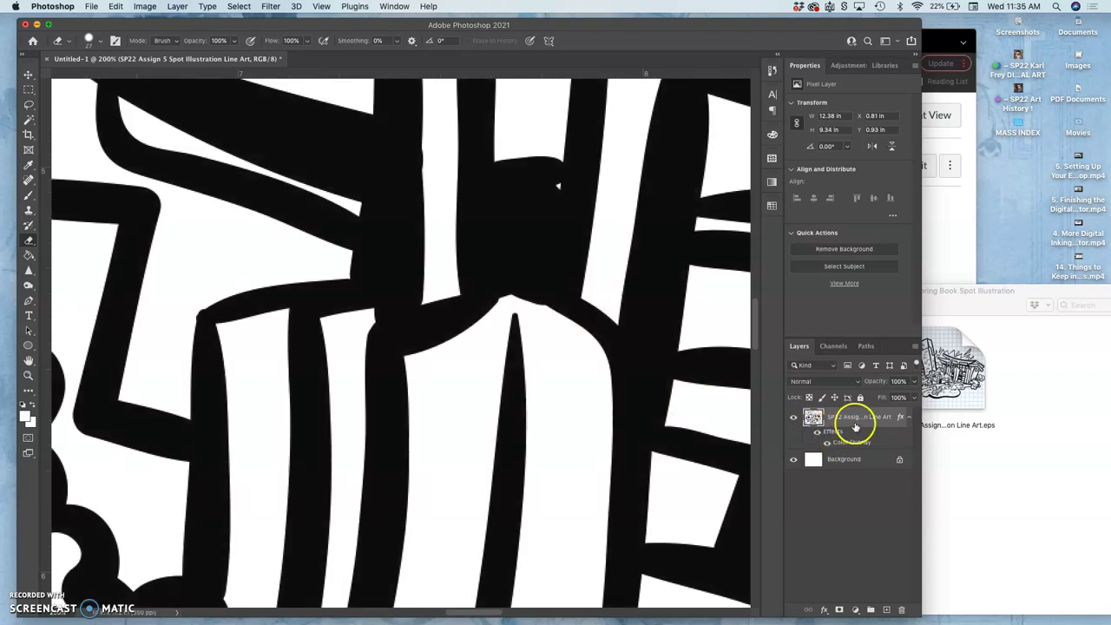
double_click(844, 442)
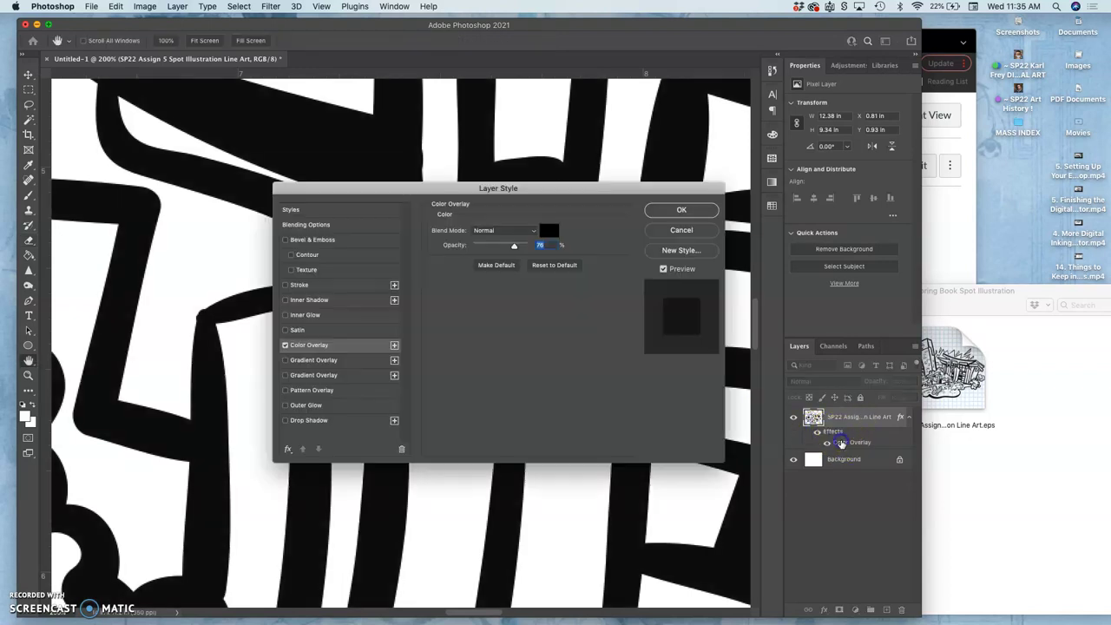
left_click(549, 228)
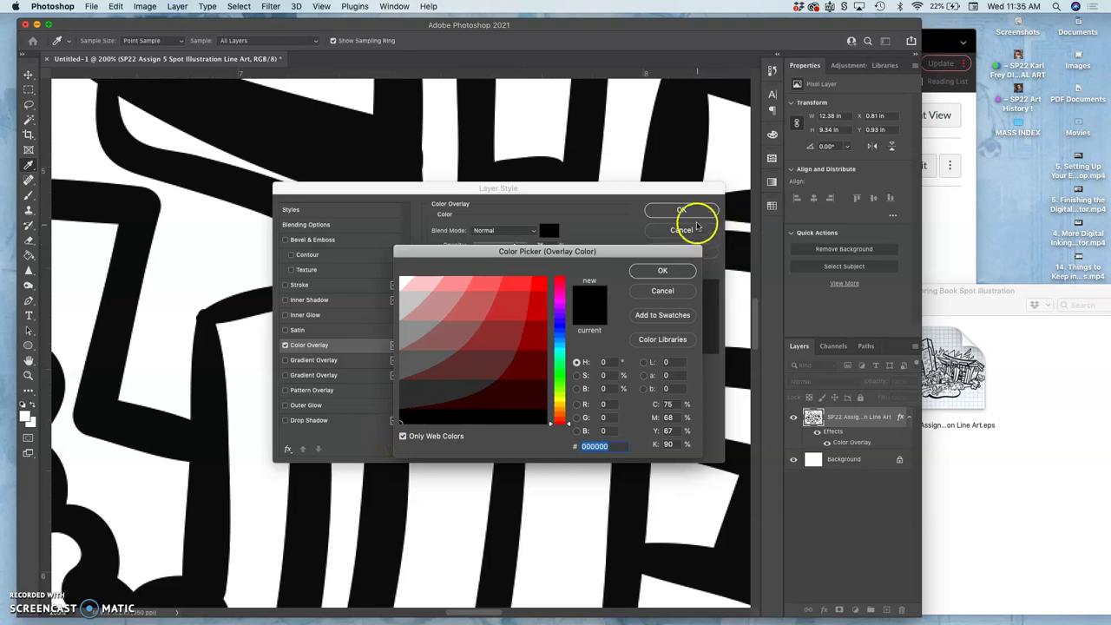
left_click(674, 272)
left_click(681, 211)
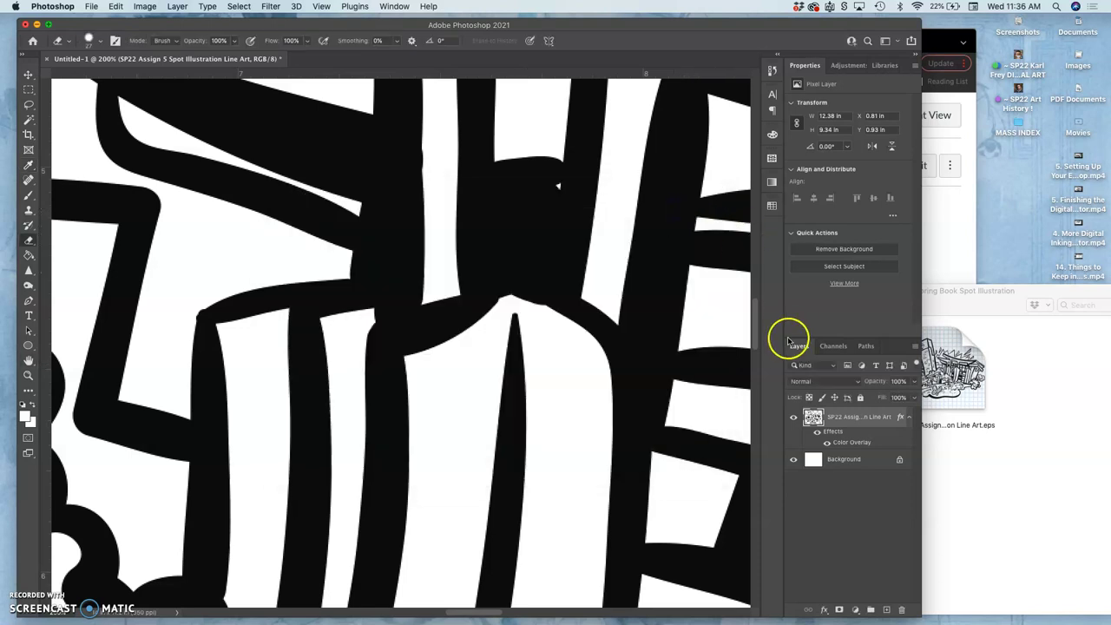
Toggle the line-art layer and its effects off and on to compare the result.
left_click(794, 418)
left_click(794, 418)
left_click(817, 433)
left_click(817, 433)
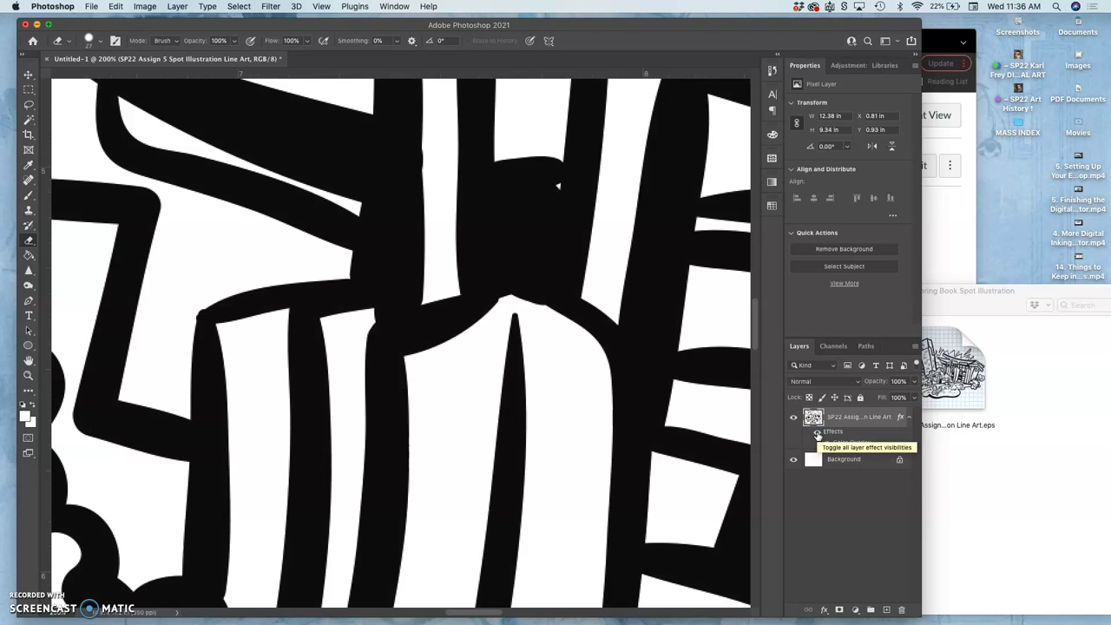
Zoom out and fully lock the line-art layer.
key("super+minus")
key("super+minus")
key("super+minus")
key("super+minus")
key("super+minus")
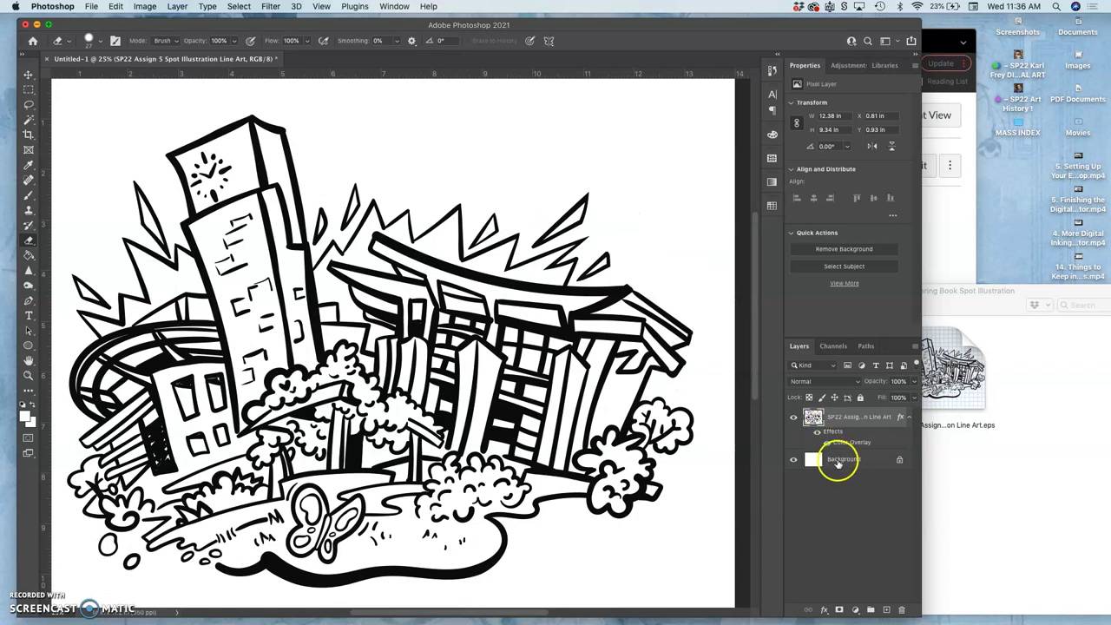
left_click(817, 418)
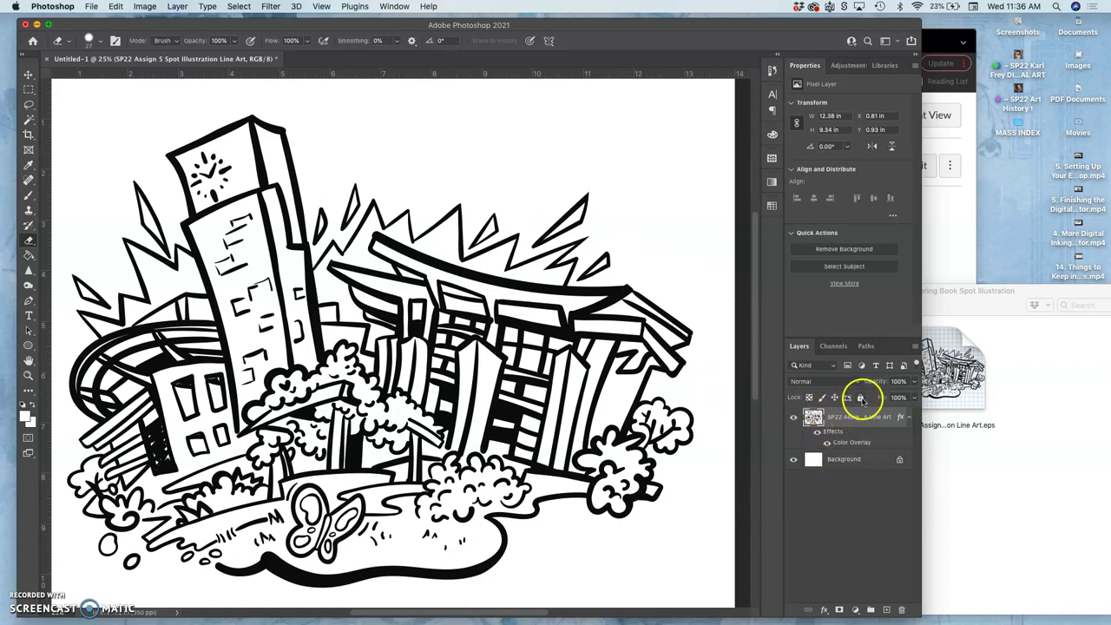
left_click(862, 399)
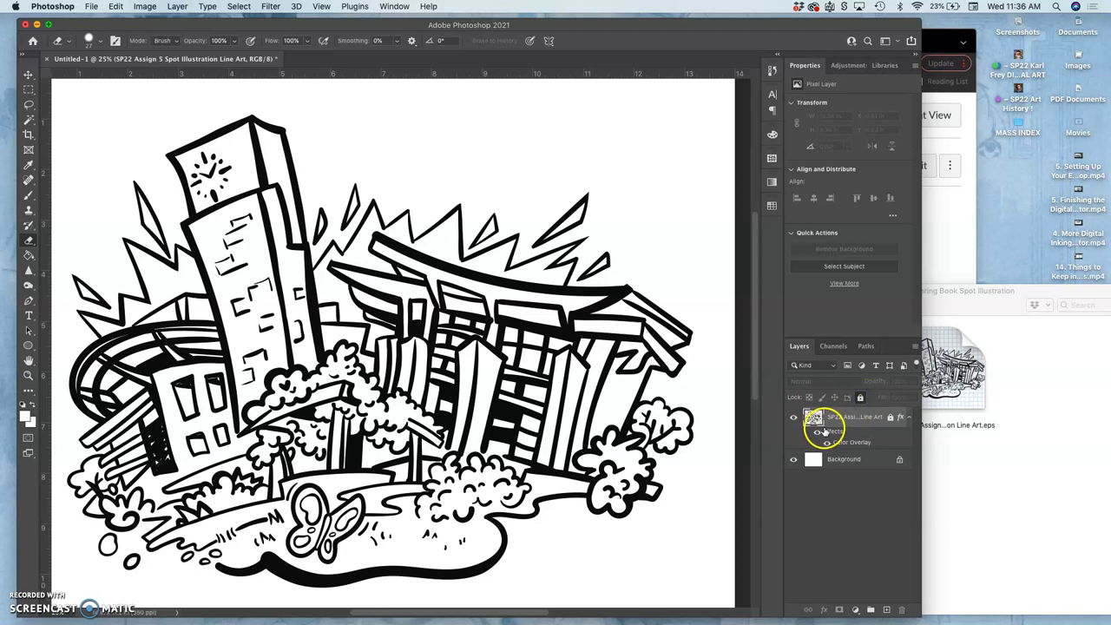
Convert the Background into a regular layer named BLANK WHITE.
double_click(847, 459)
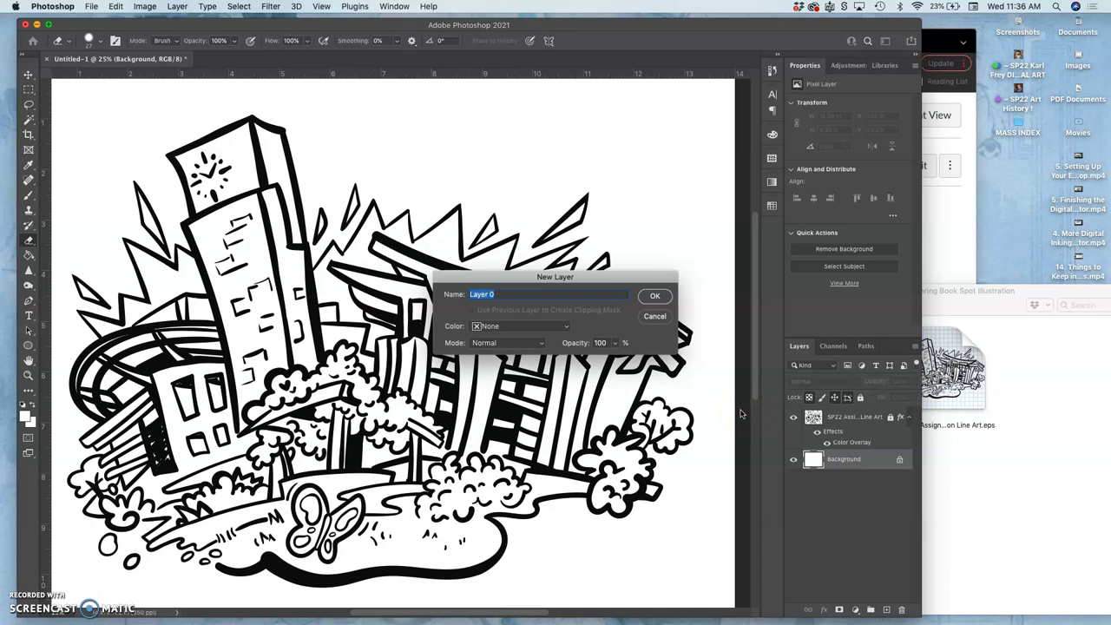
type("BLANK WHITE")
key("Return")
left_click(836, 248)
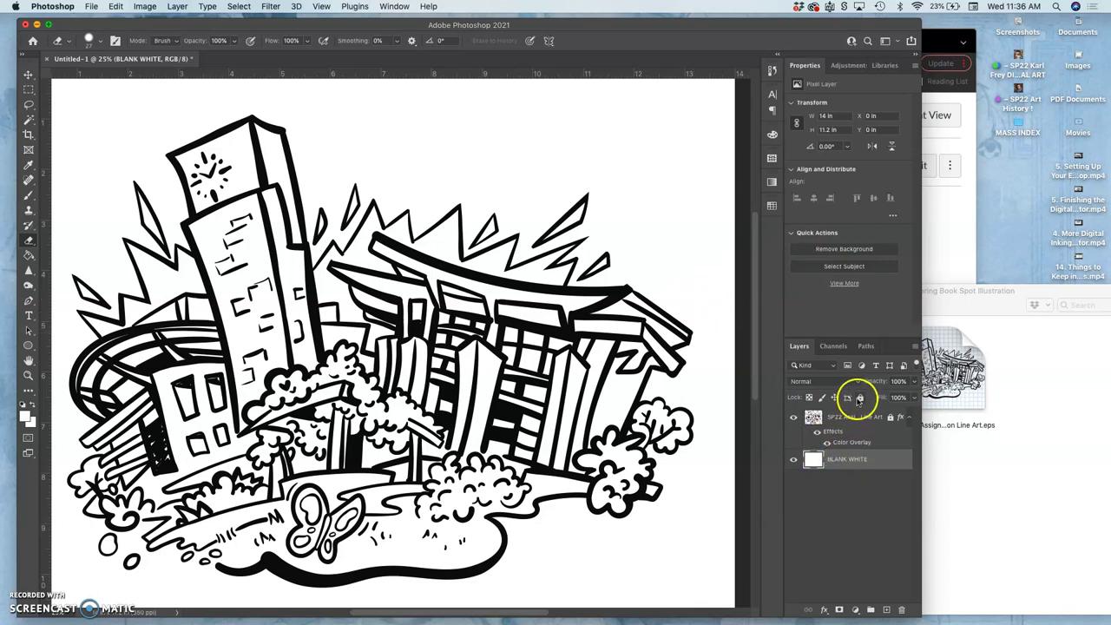
Lock the BLANK WHITE layer, briefly hiding the line art to check the canvas.
left_click(794, 418)
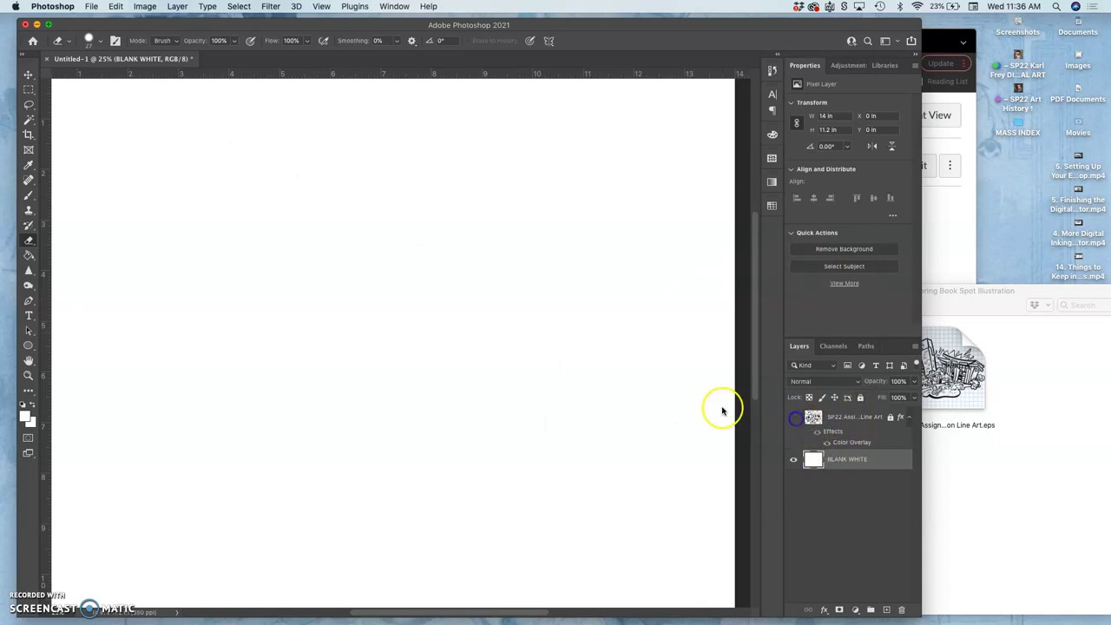
key("super+minus")
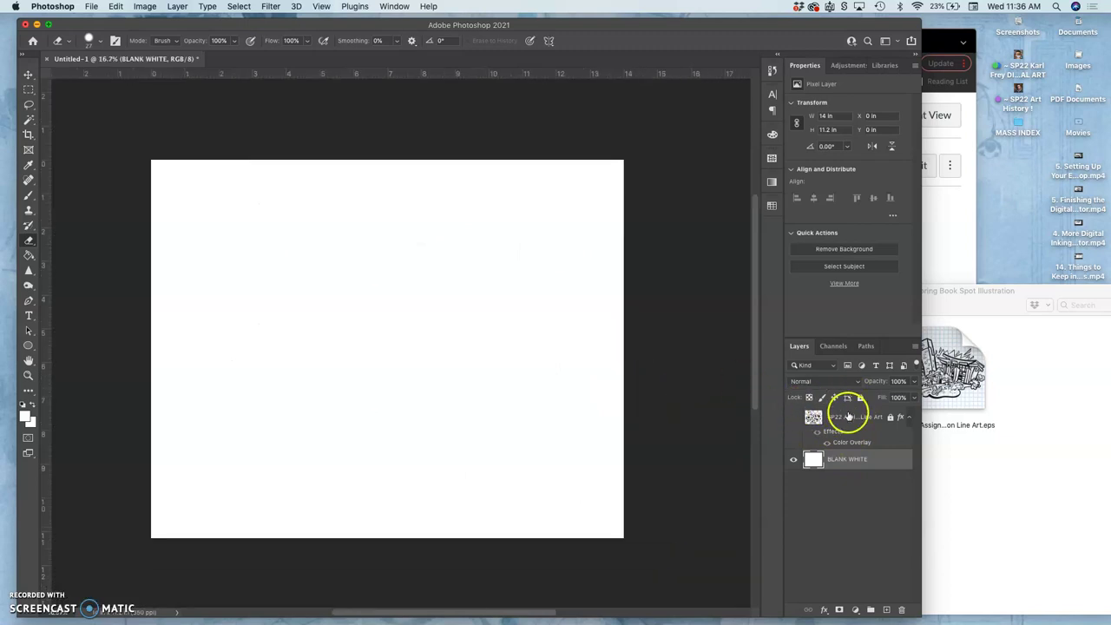
left_click(860, 397)
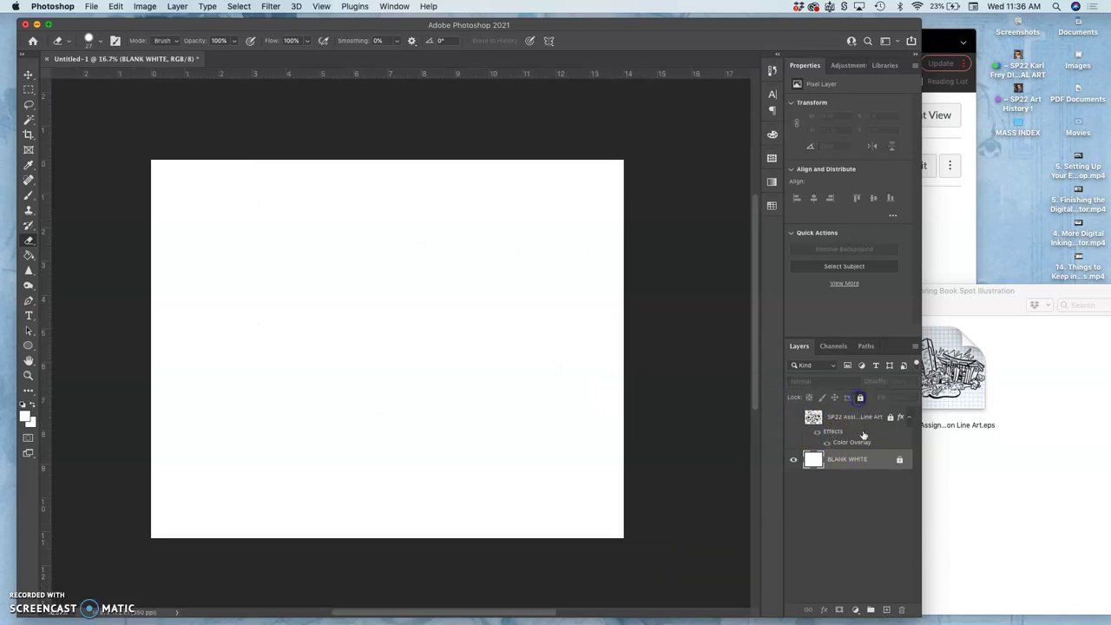
left_click(794, 419)
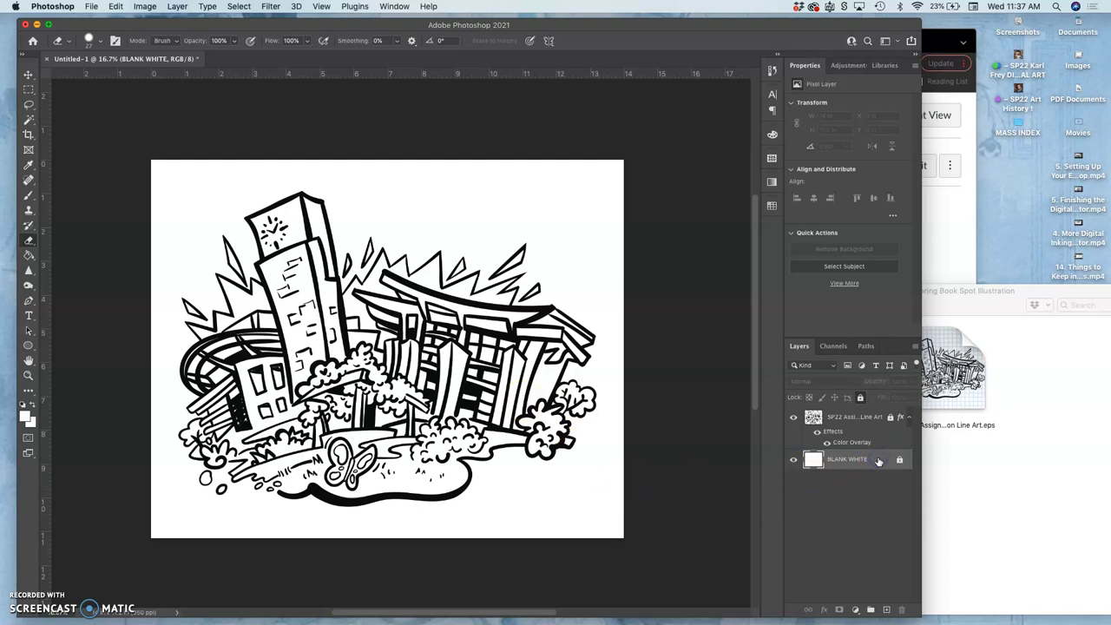
Add a new empty layer above BLANK WHITE and name it Flat Color.
left_click(887, 610)
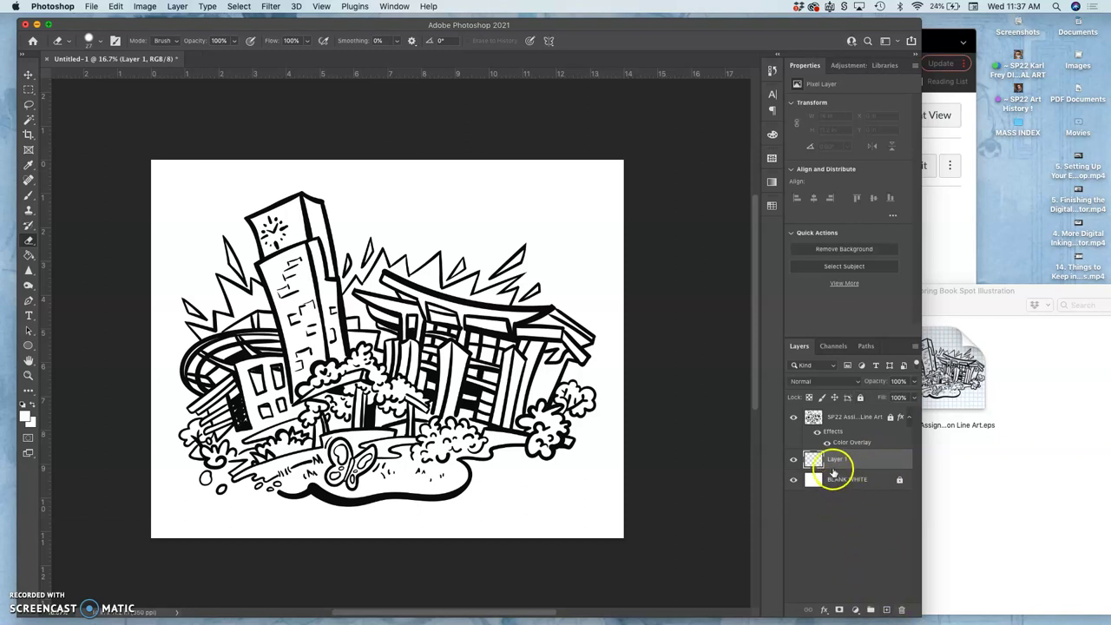
double_click(836, 460)
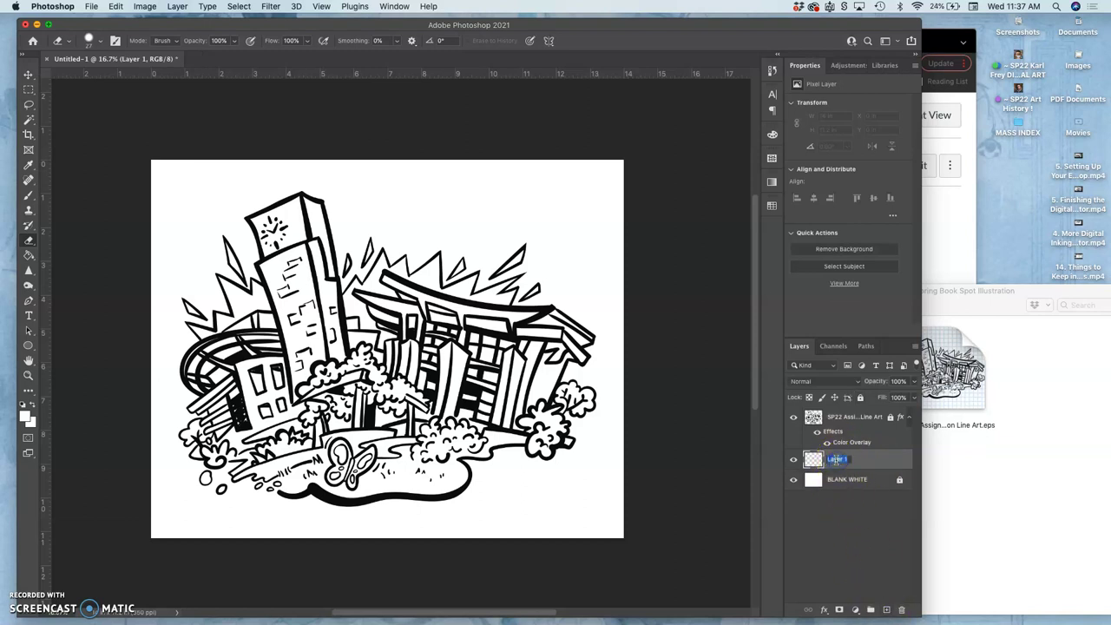
type("Flat Color")
From the course Home, open Assignment Sheets and scroll to Assignment #5 (Color Spot Illustration).
left_click(963, 254)
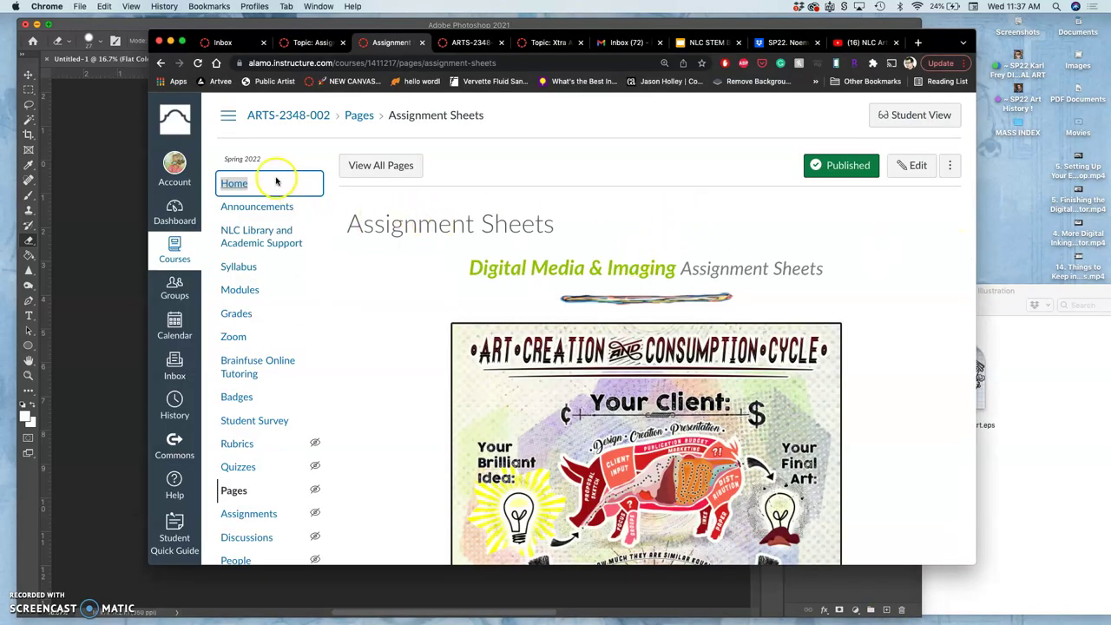
left_click(237, 184)
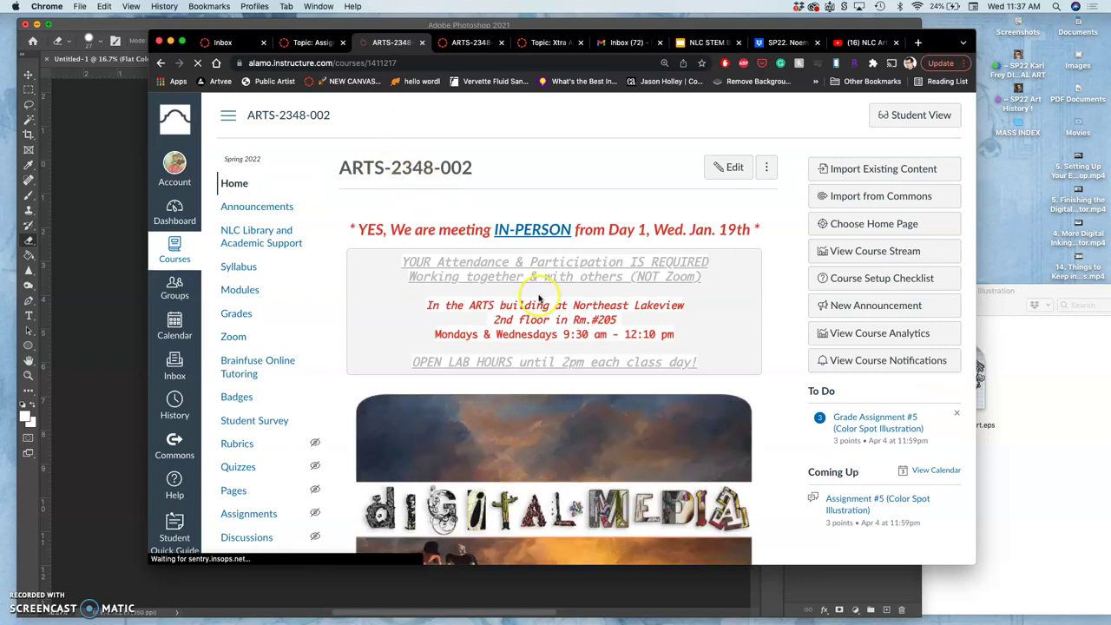
scroll(540, 300, "down", 10)
scroll(539, 299, "down", 2)
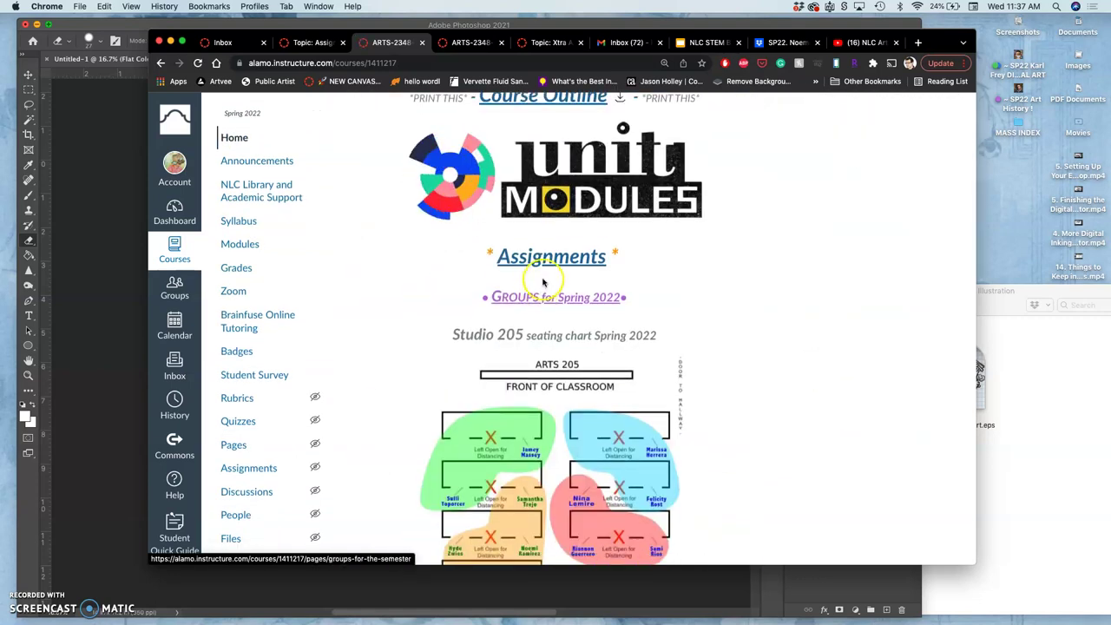
left_click(545, 259)
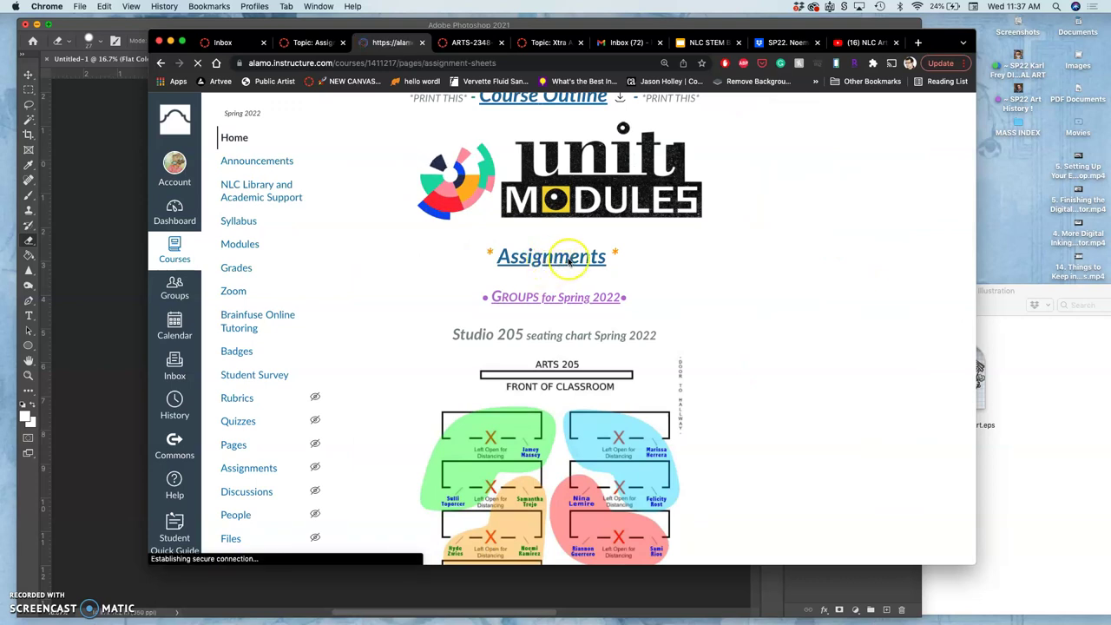
scroll(631, 304, "down", 10)
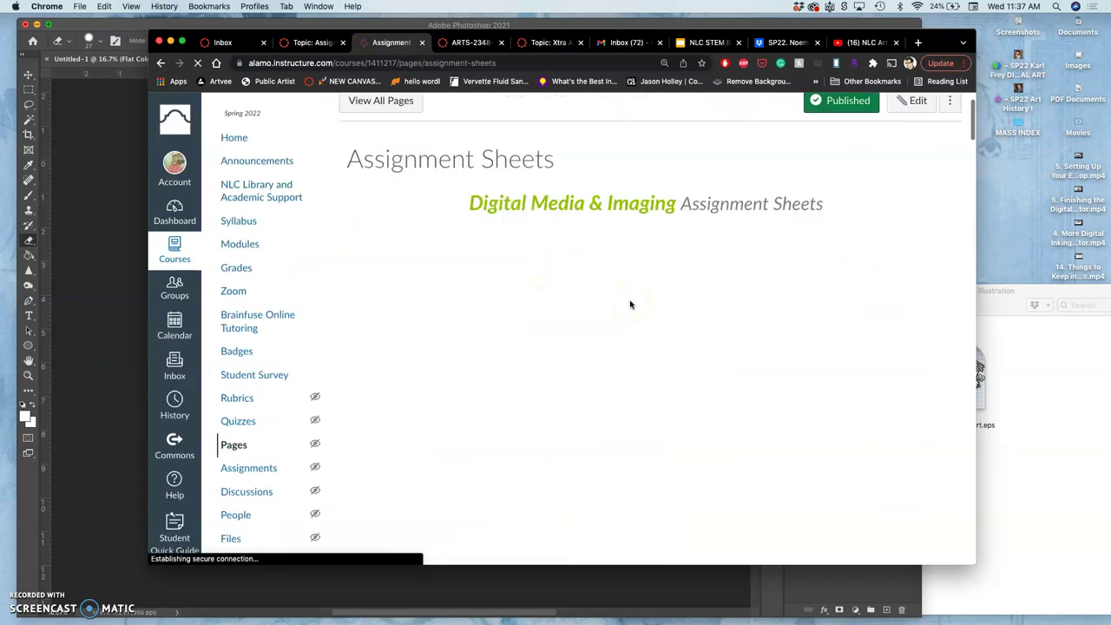
scroll(631, 304, "down", 15)
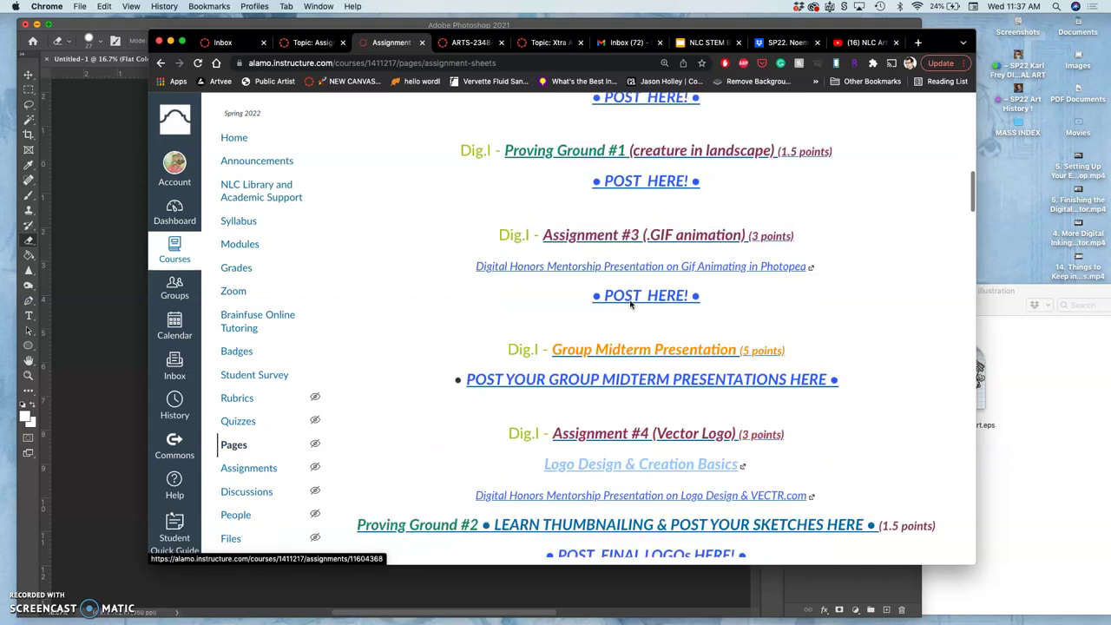
scroll(631, 304, "down", 1)
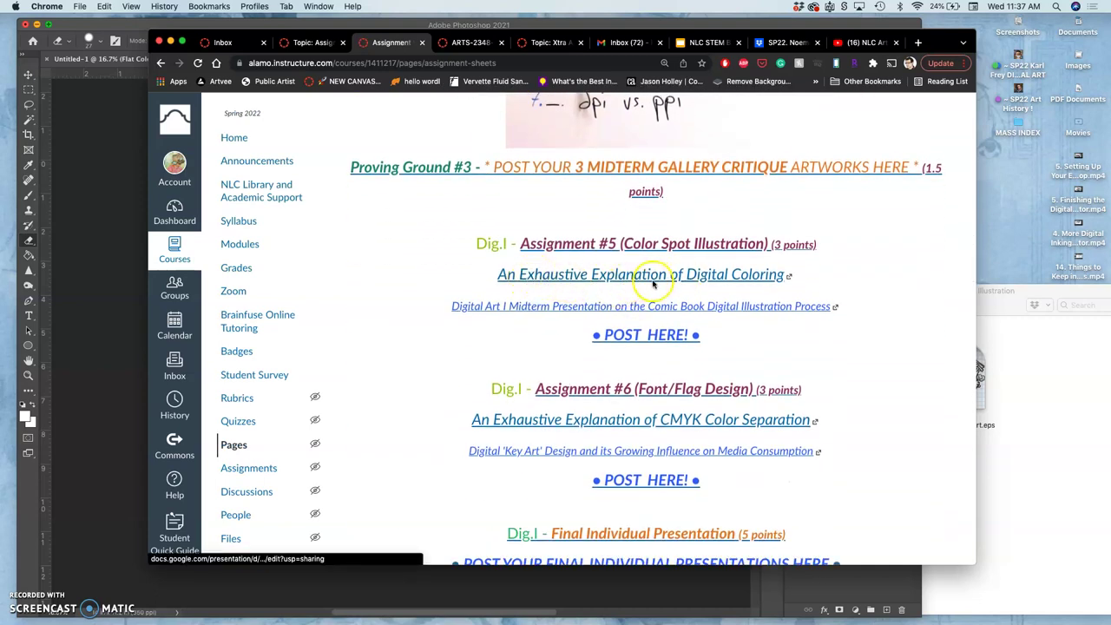
Open 'An Exhaustive Explanation of Digital Coloring' and browse to the Wonder Woman outline coloring slide.
left_click(655, 276)
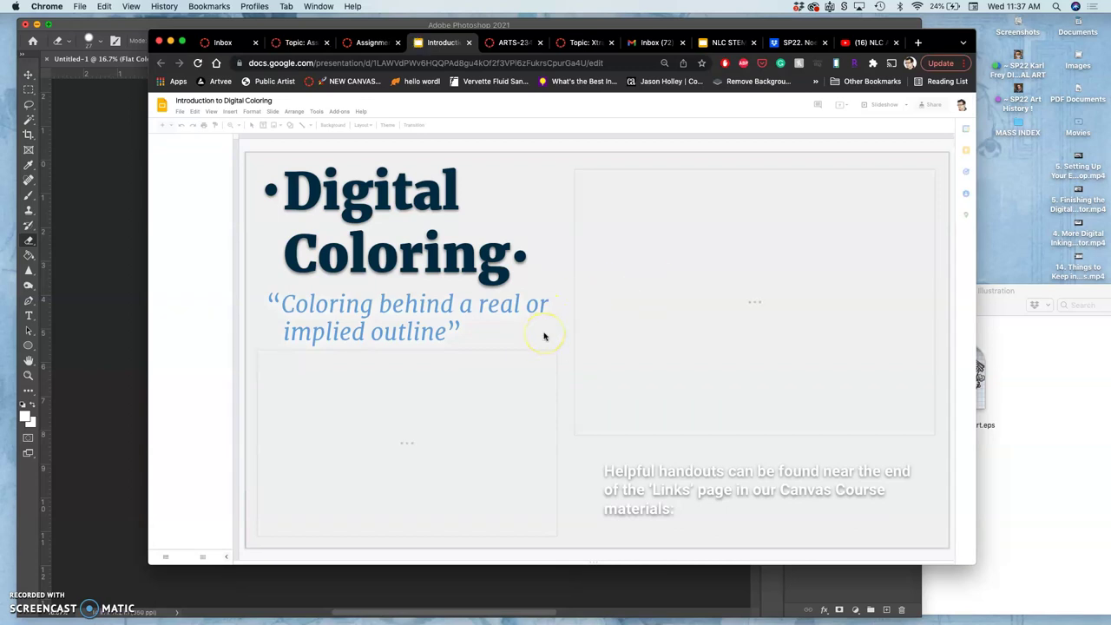
left_click(588, 345)
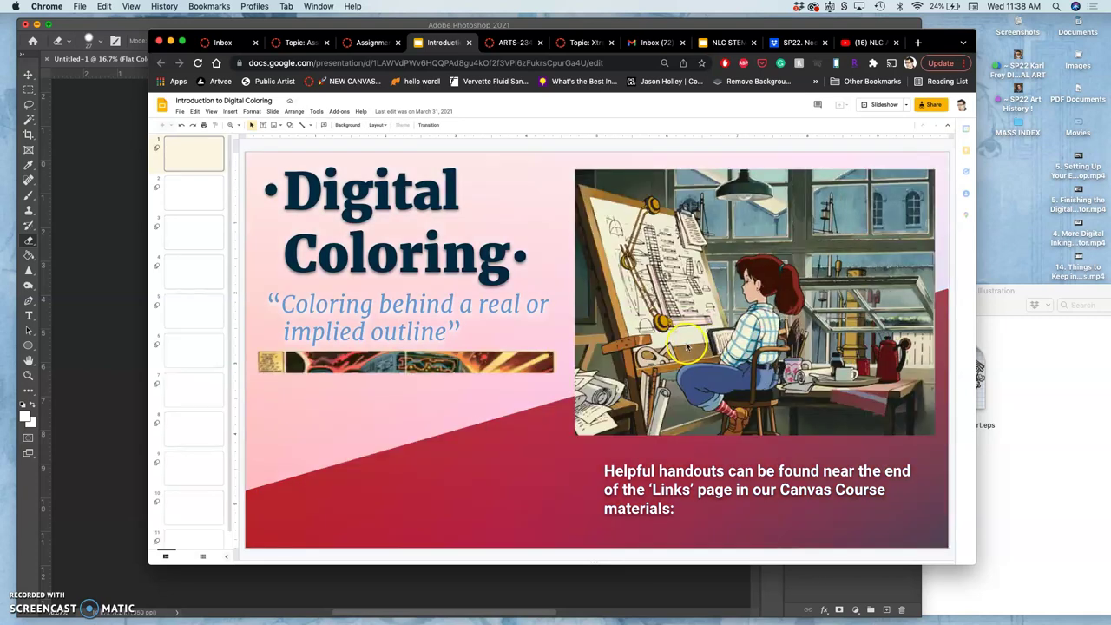
left_click(440, 400)
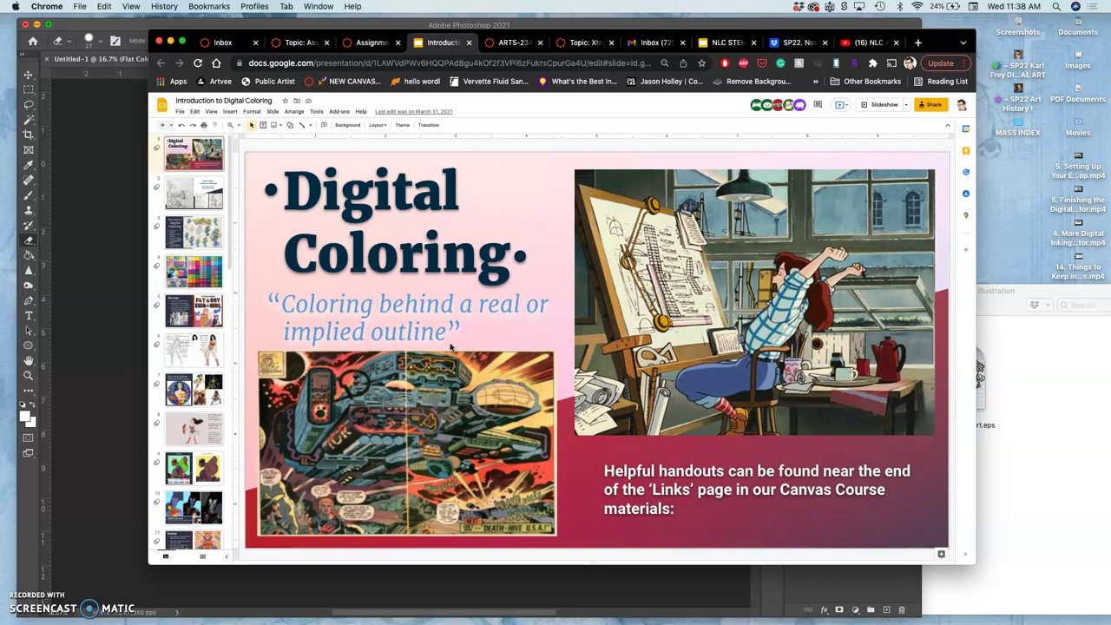
scroll(191, 395, "down", 10)
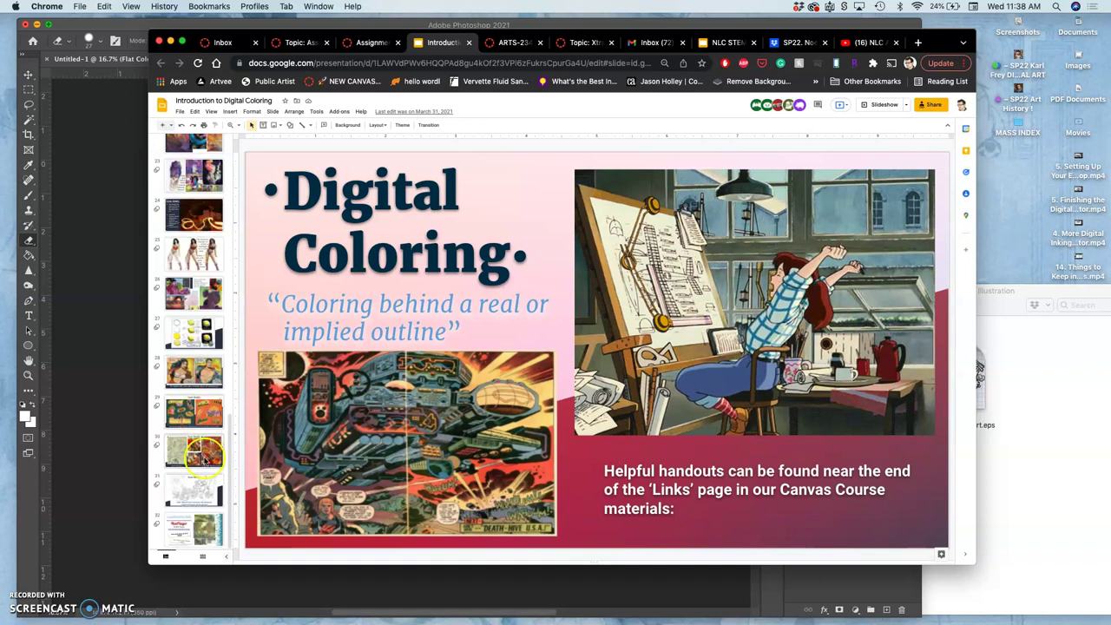
left_click(196, 256)
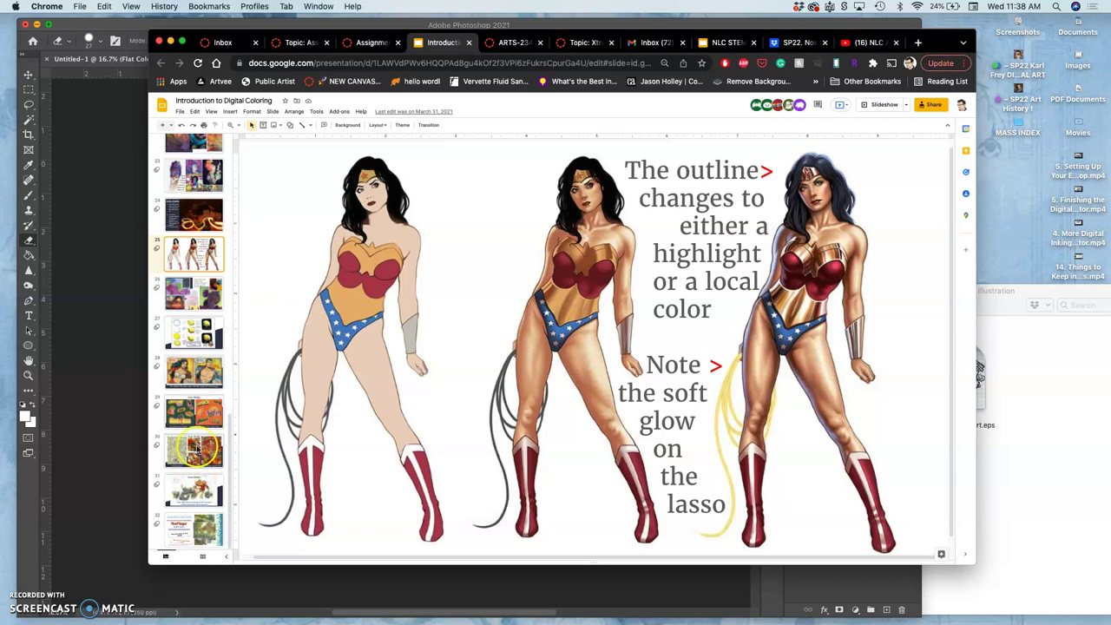
View the sticker and Fraggle case study slides, then return to slide 2, Hard-Edge Duotone Example.
left_click(198, 417)
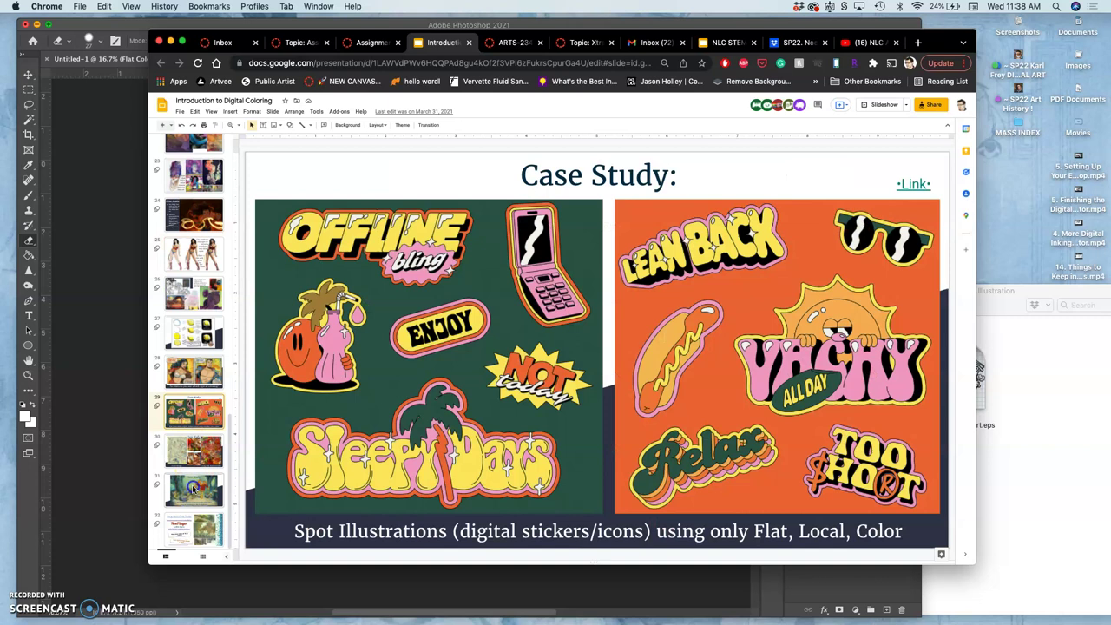
left_click(193, 489)
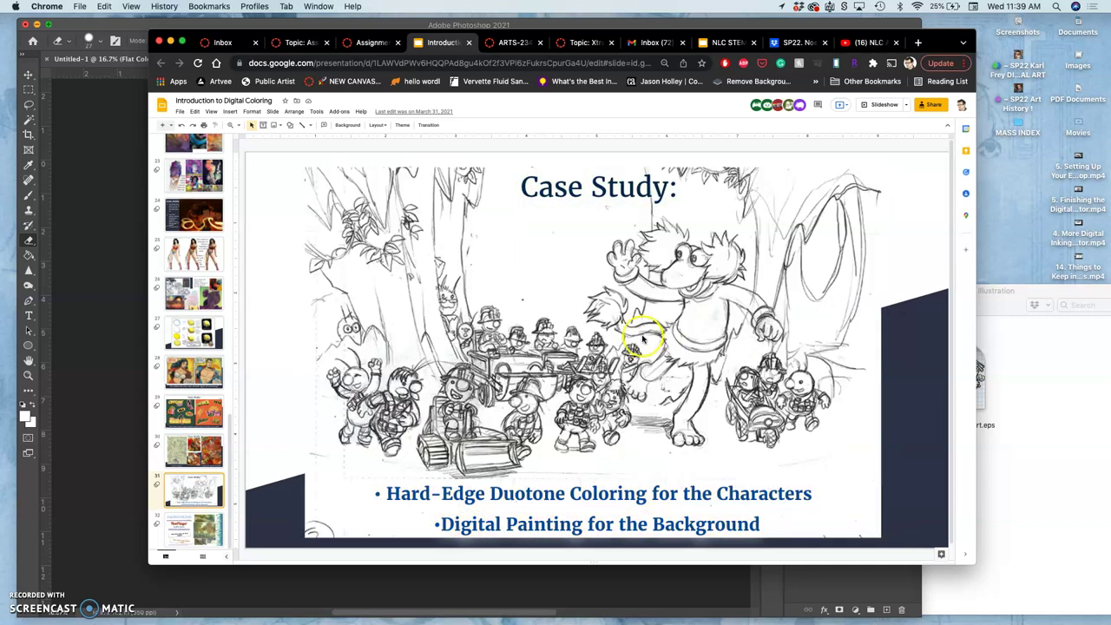
scroll(198, 200, "up", 15)
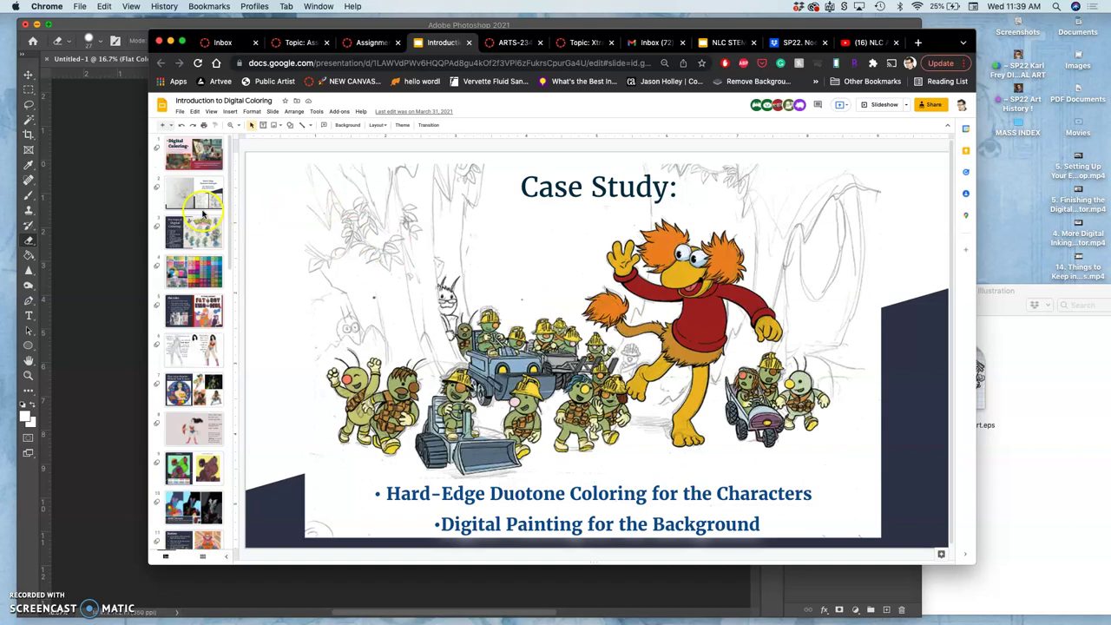
left_click(192, 181)
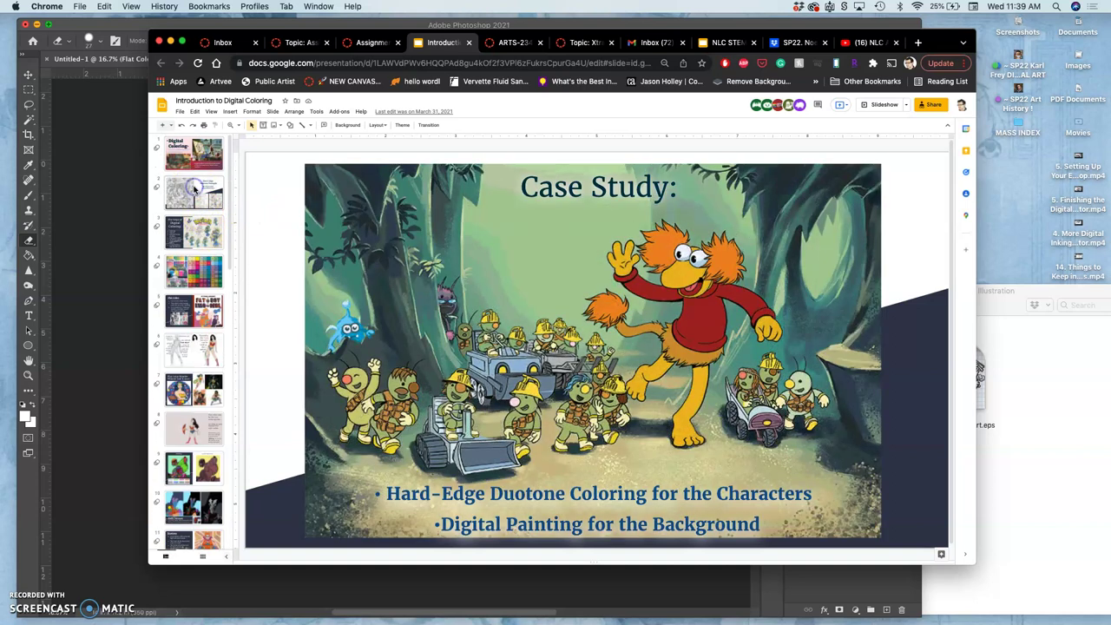
left_click(636, 301)
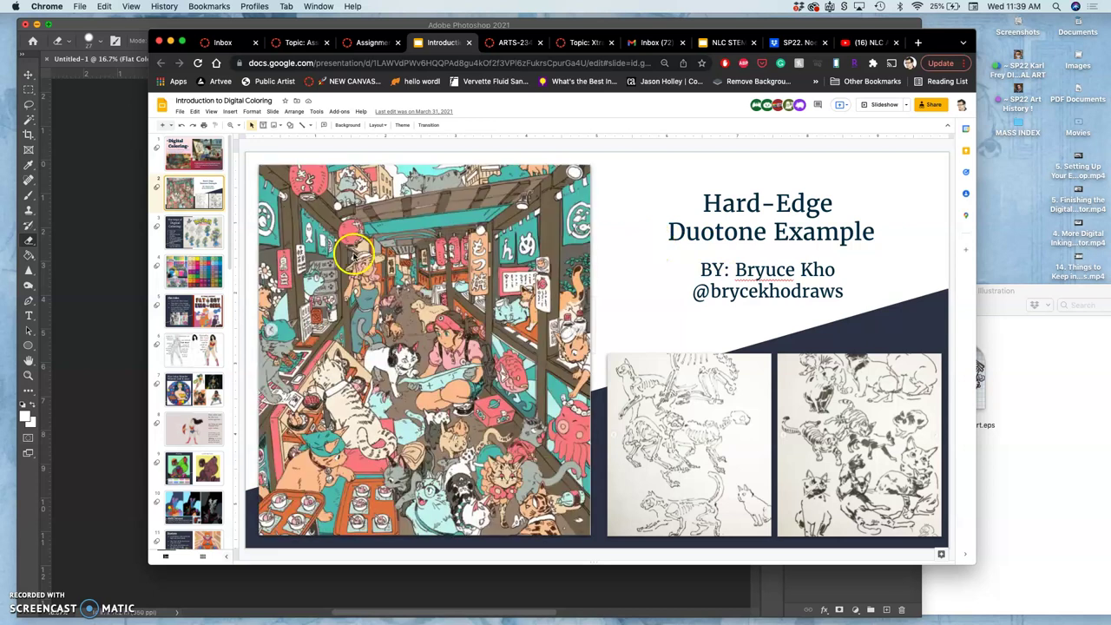
View The Steps of Digital Coloring, then slides 19–22 through Less Subtle Full-Spectrum.
left_click(202, 246)
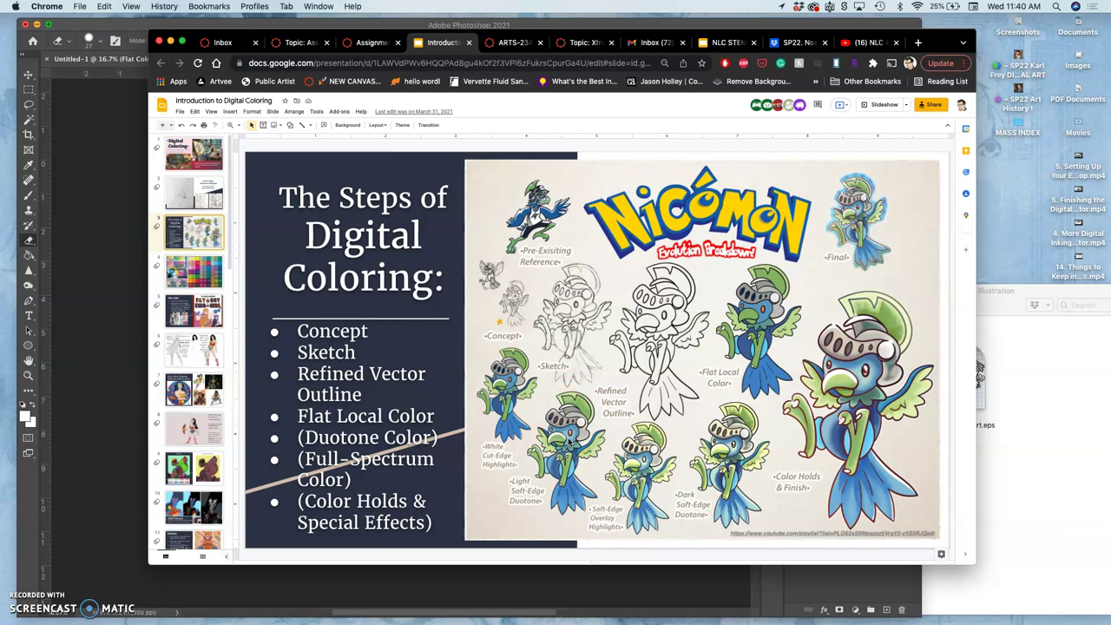
scroll(206, 460, "down", 5)
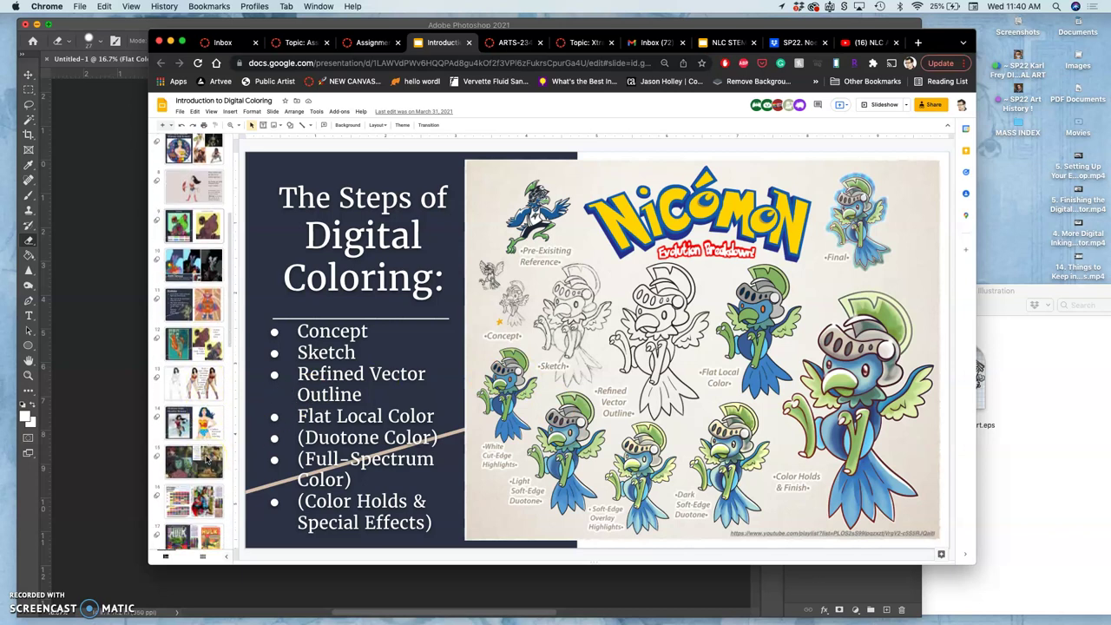
scroll(206, 460, "down", 3)
left_click(207, 401)
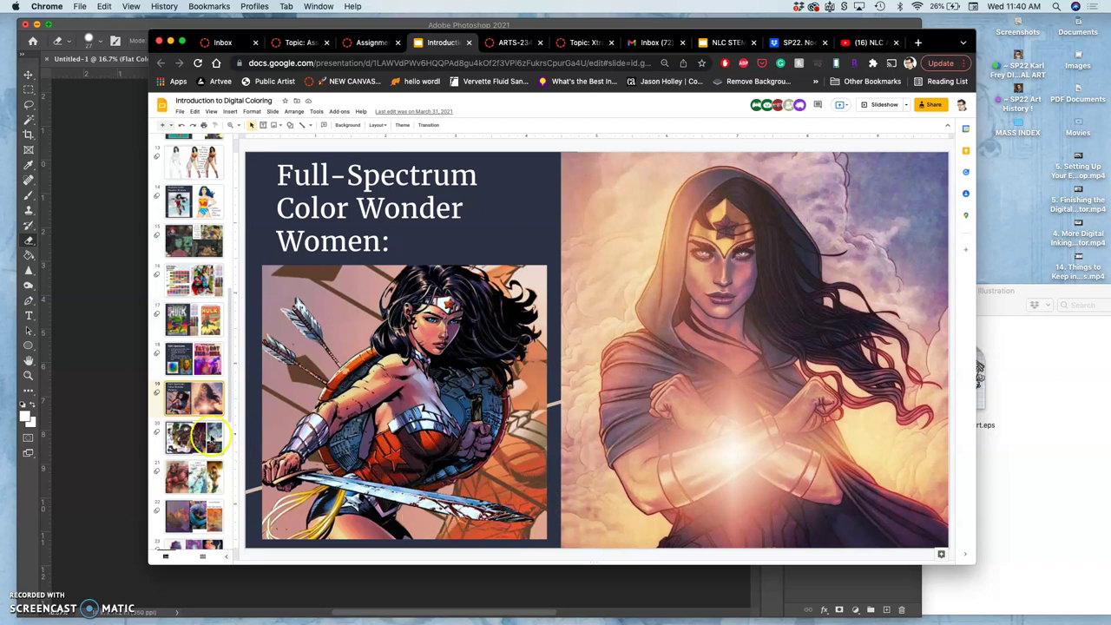
left_click(211, 440)
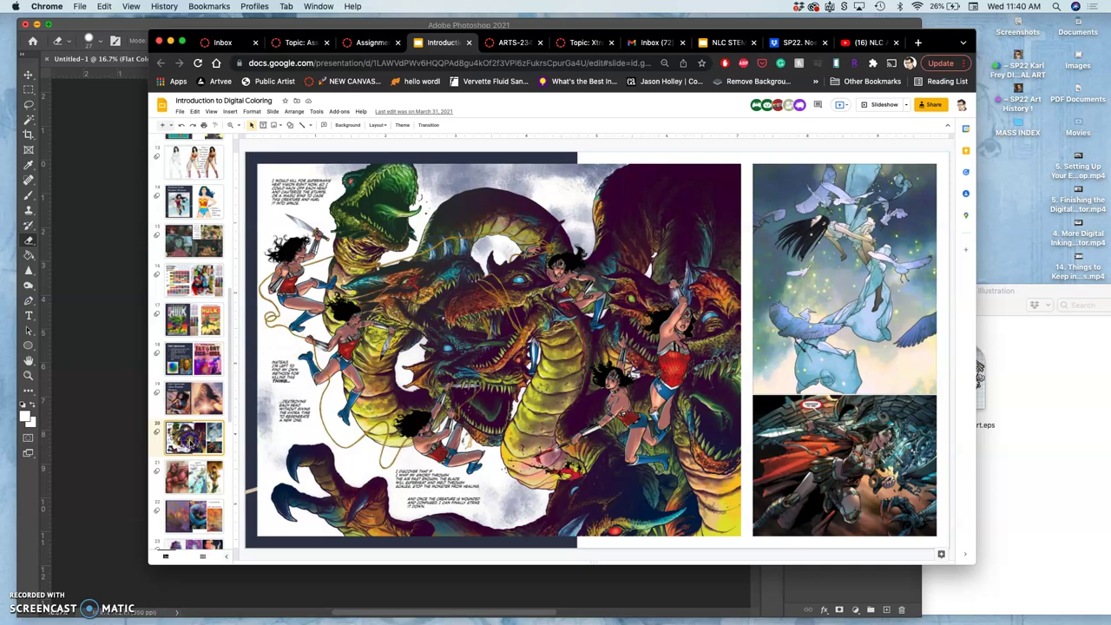
left_click(190, 479)
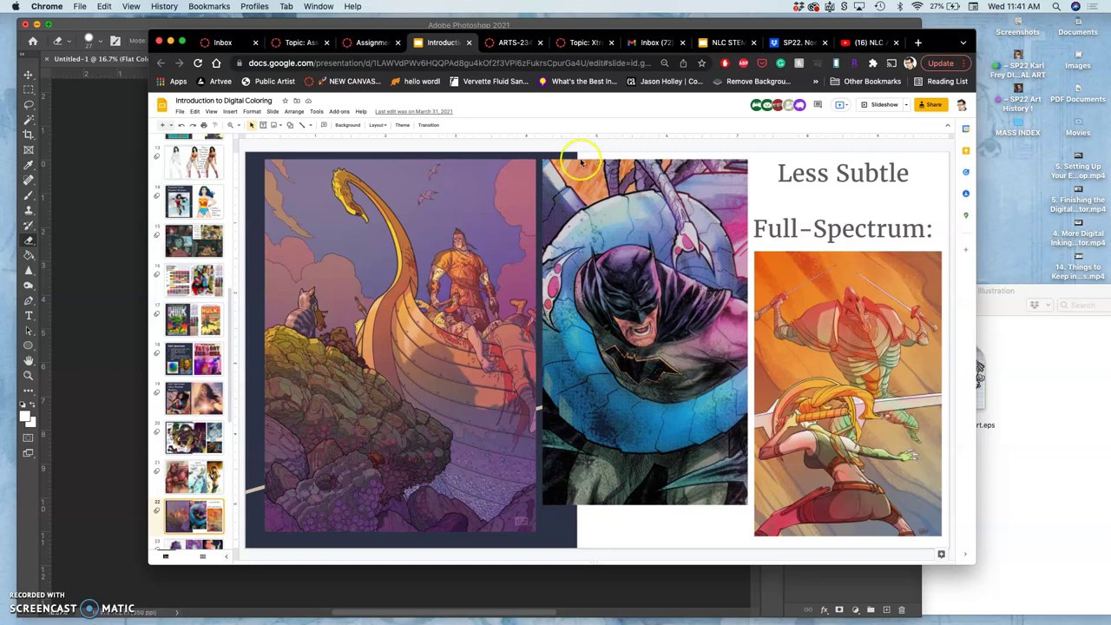
Revisit the Duotone and Steps slides, then show slide 5's flatened.blogspot.com link card.
scroll(208, 233, "up", 2)
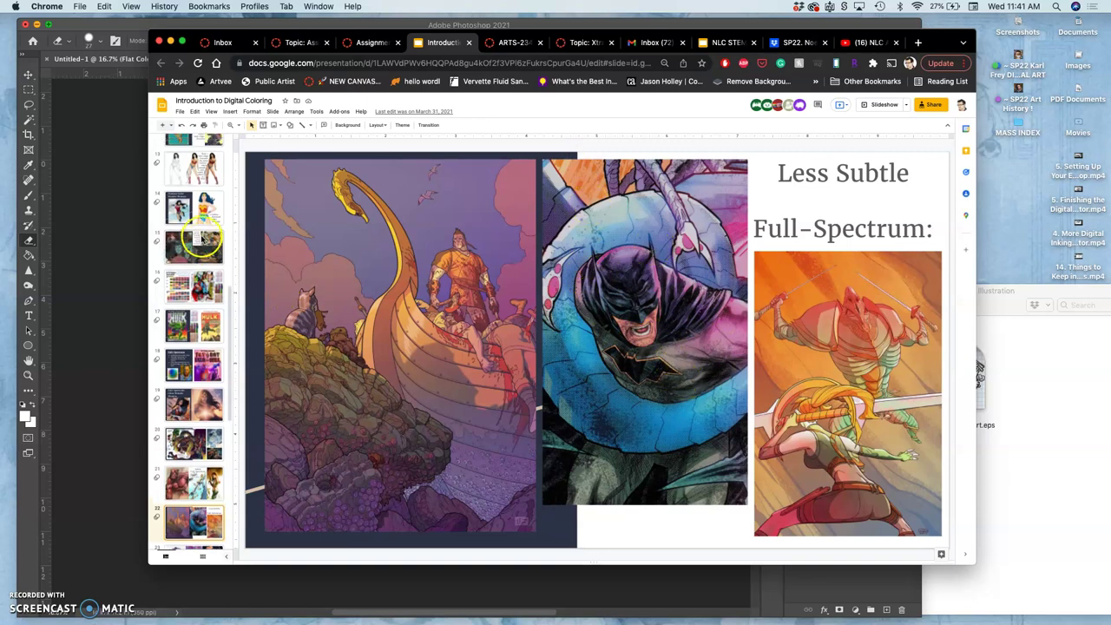
left_click(208, 237)
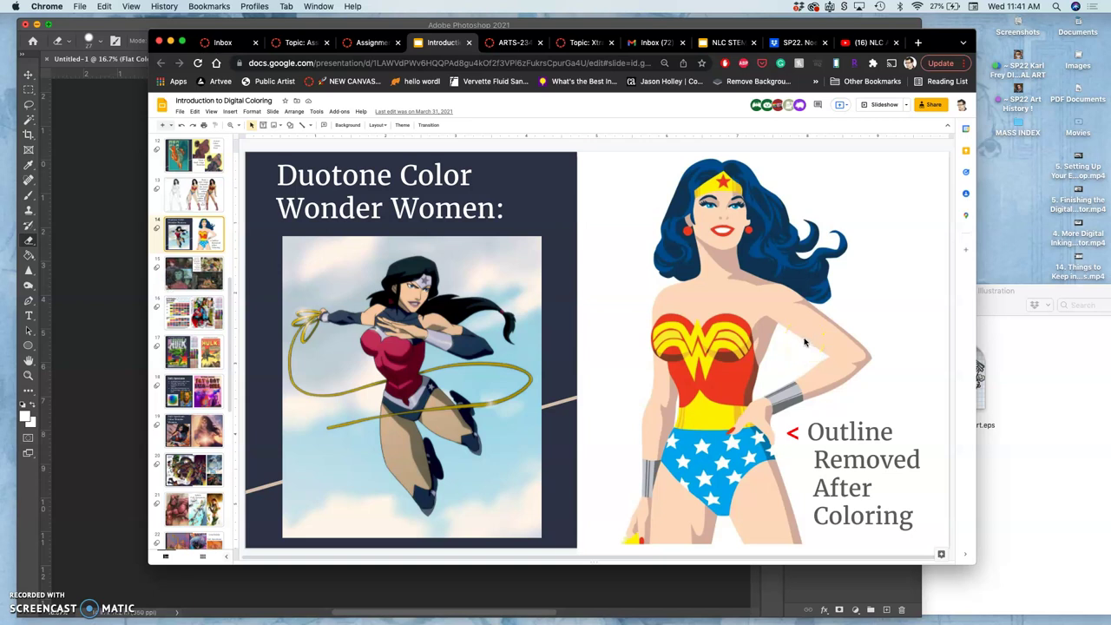
scroll(188, 198, "up", 10)
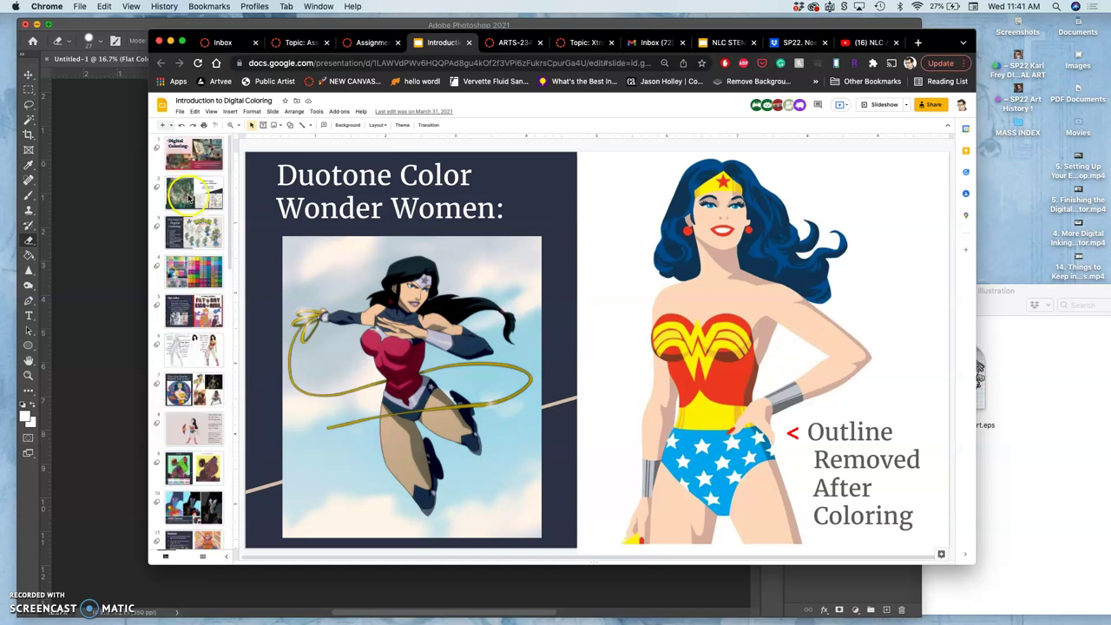
left_click(206, 224)
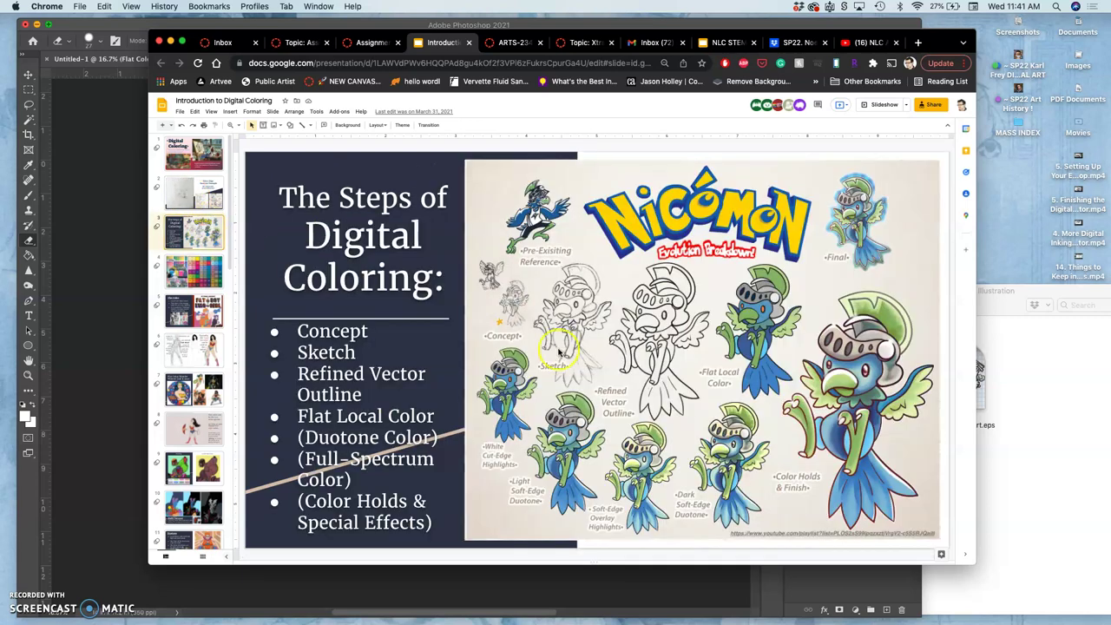
left_click(197, 310)
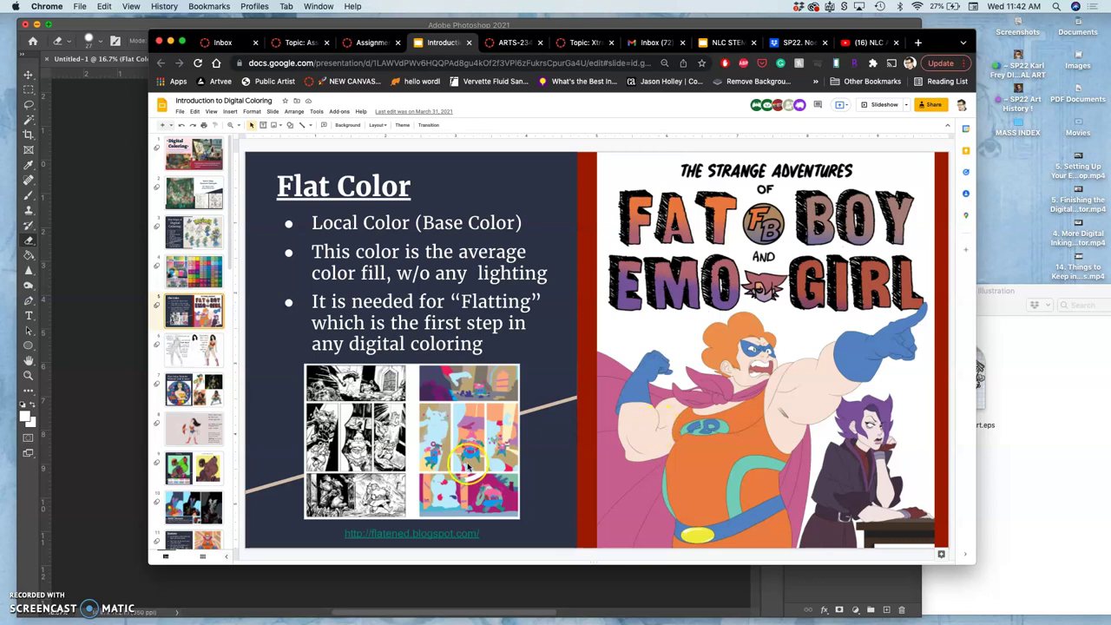
left_click(436, 537)
left_click(388, 550)
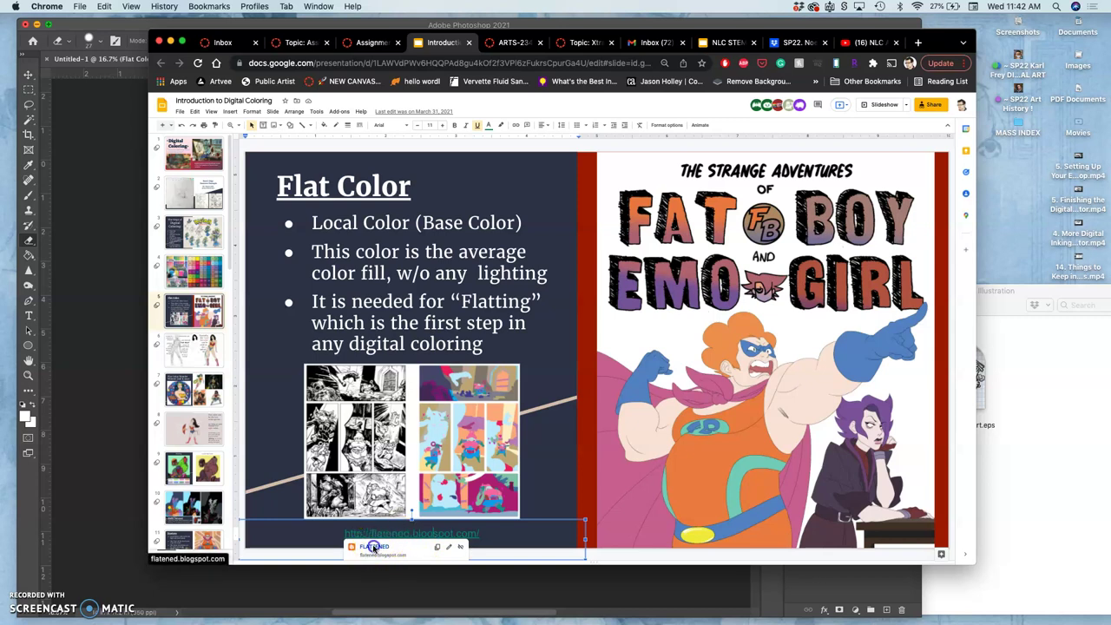
Open the Flattened blog in a new tab and scroll down to the Sandman chapter page.
left_click(374, 548)
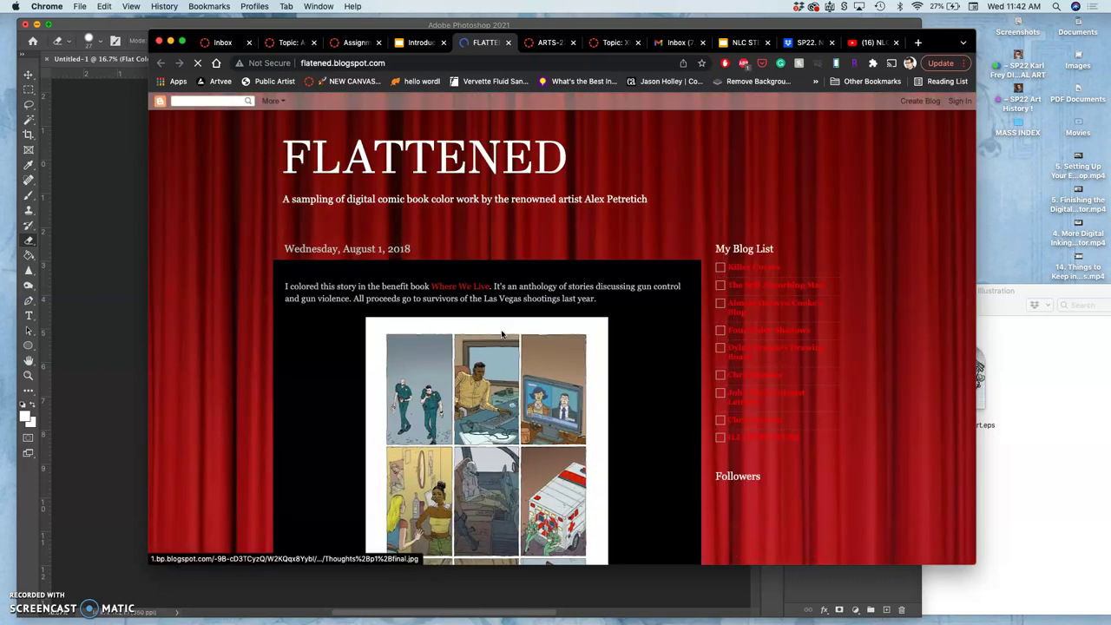
scroll(501, 333, "down", 10)
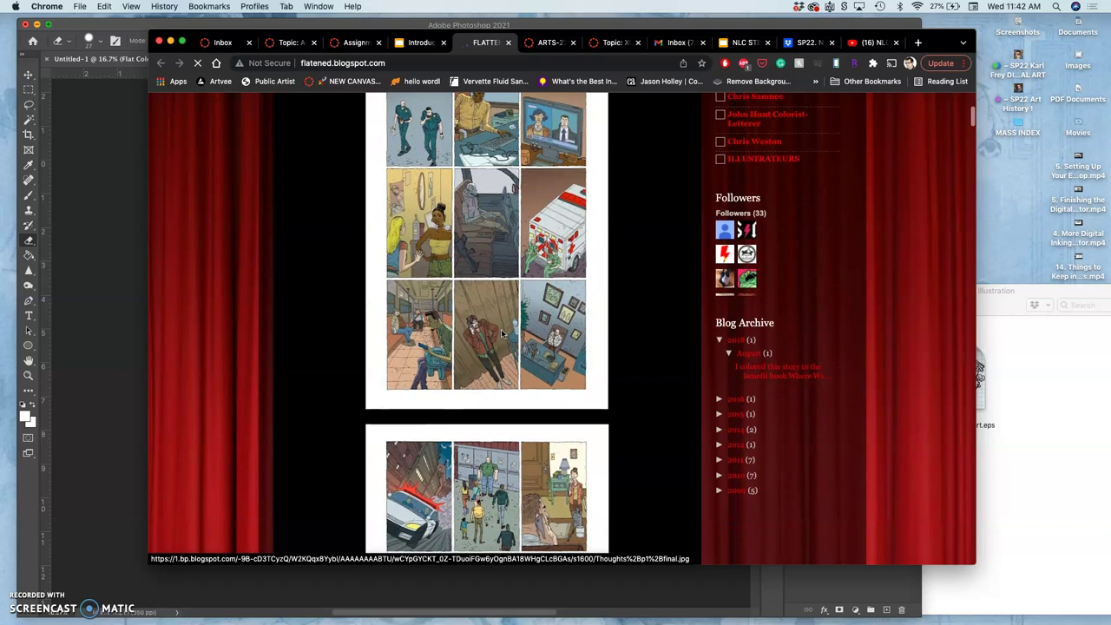
scroll(501, 334, "down", 6)
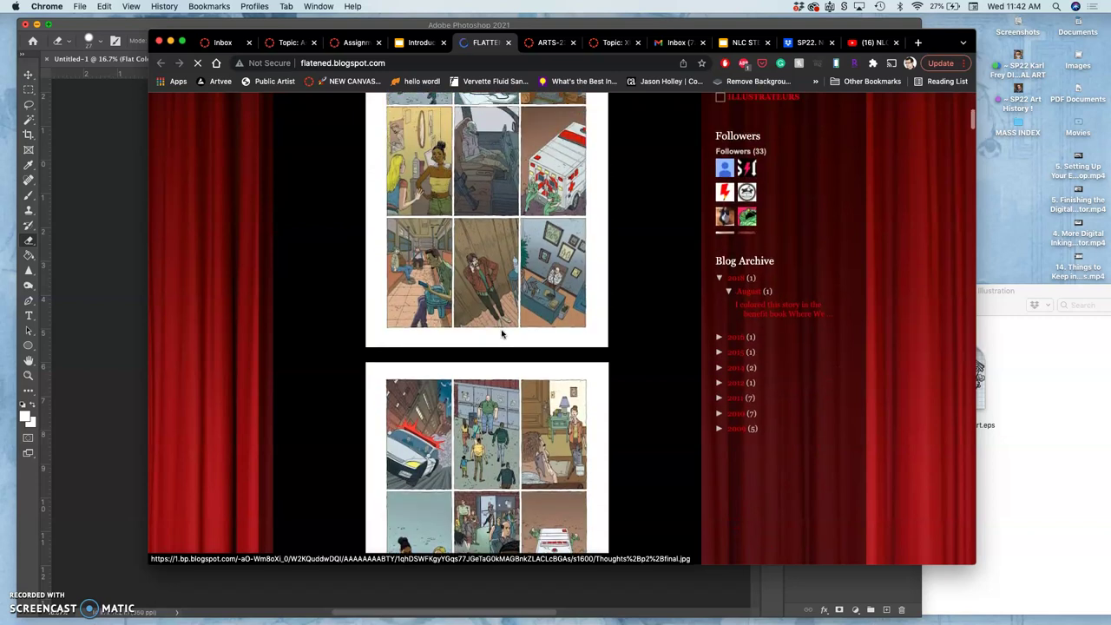
scroll(501, 333, "down", 20)
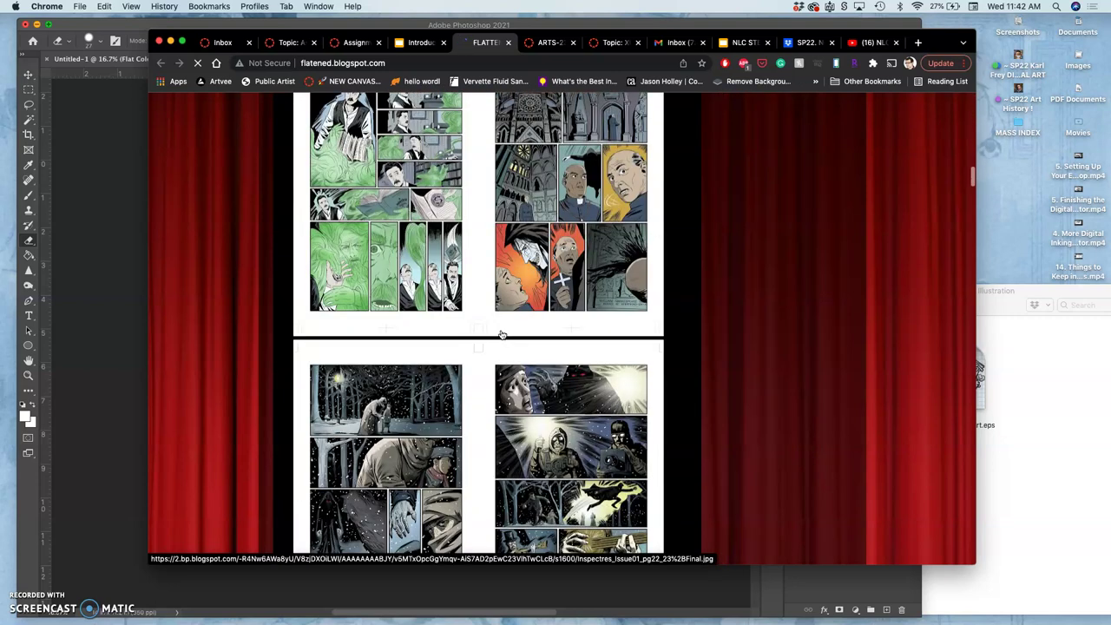
scroll(501, 333, "down", 20)
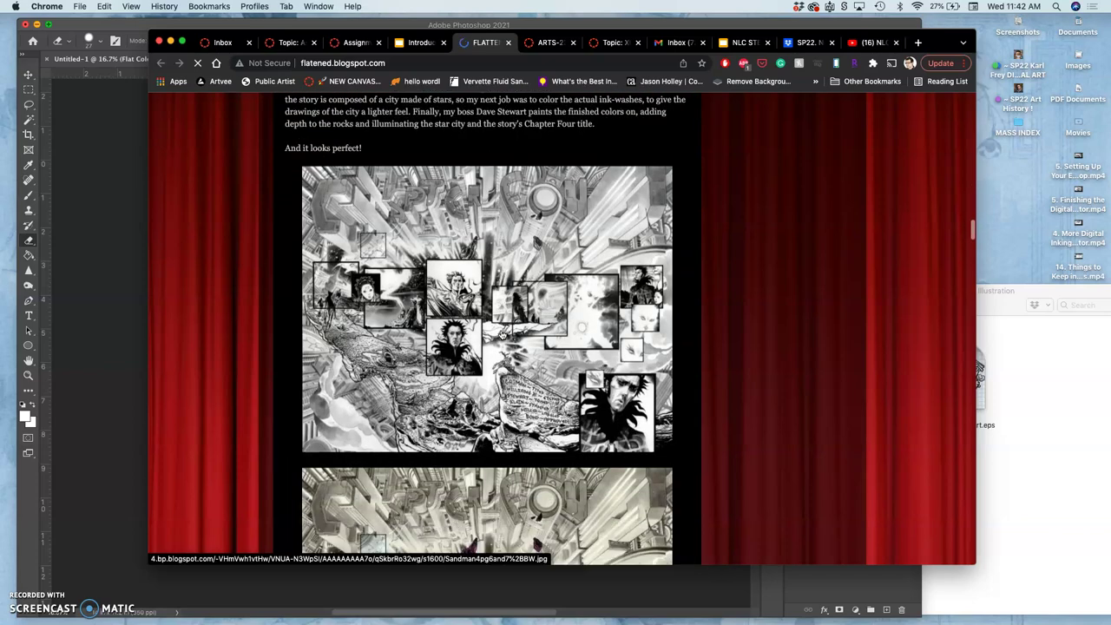
scroll(501, 333, "down", 15)
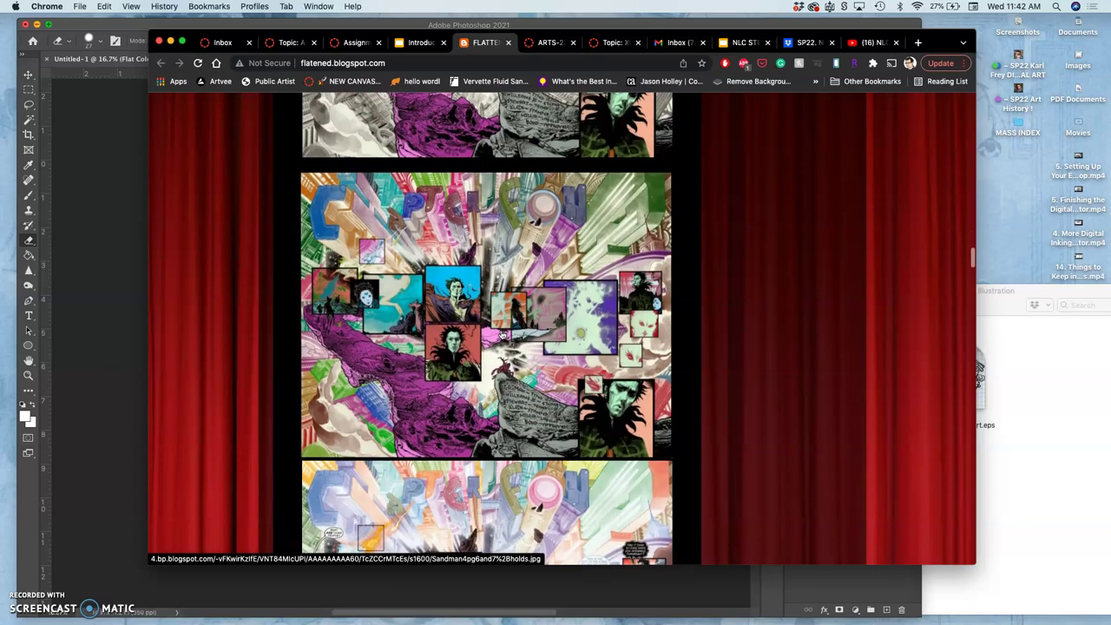
scroll(501, 334, "down", 15)
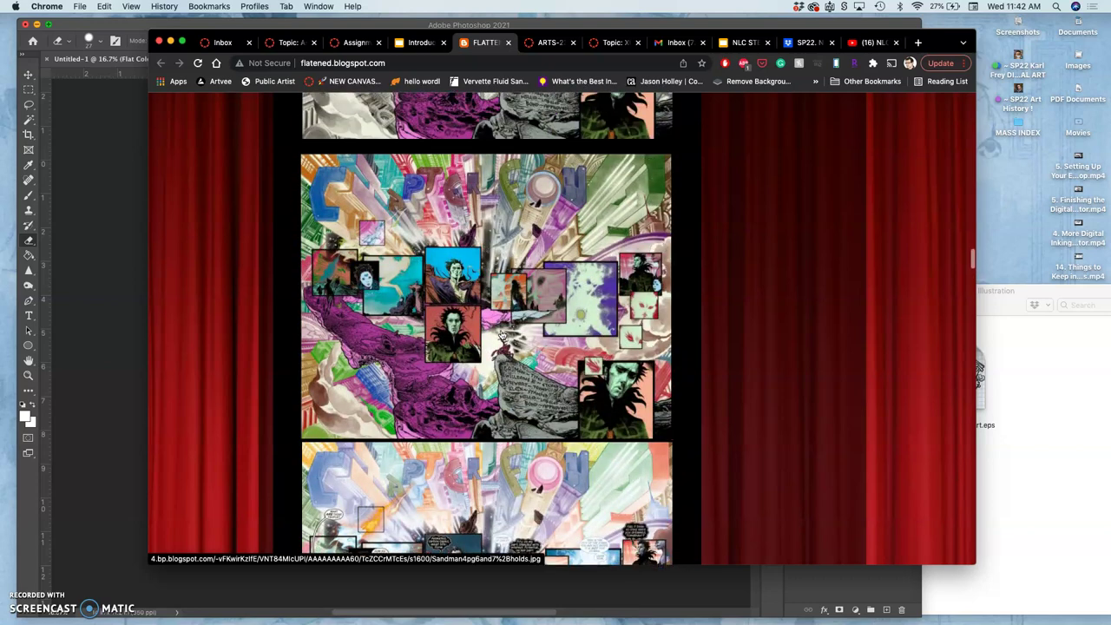
Zoom Chrome to 200% and compare the Sandman page's flat and final colour versions, then close the tab.
key("super+equal")
key("super+equal")
key("super+equal")
key("super+equal")
key("super+equal")
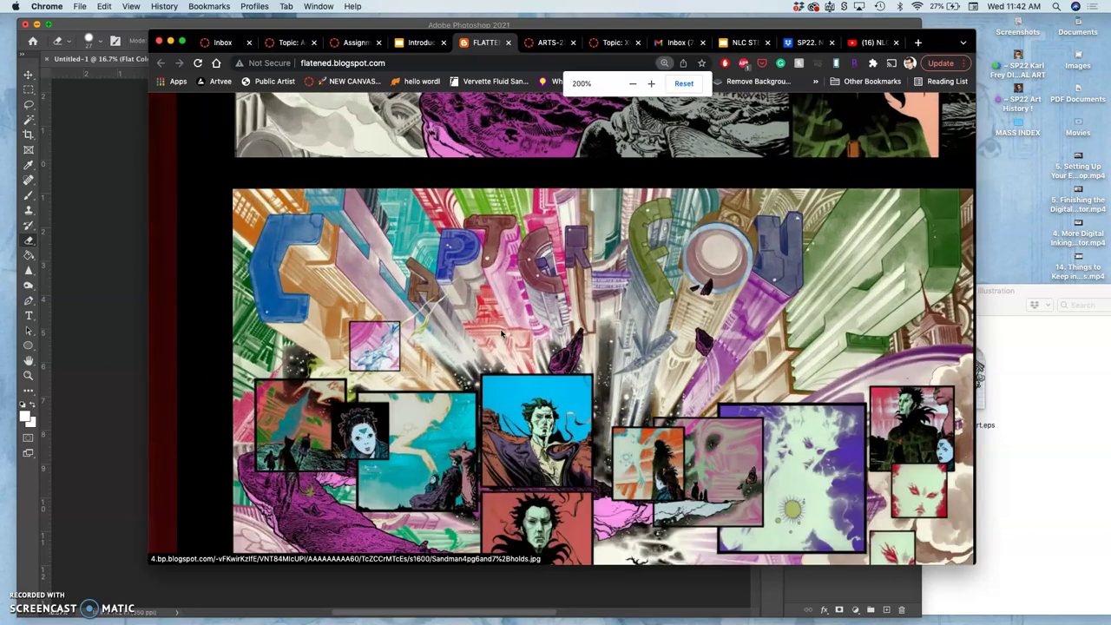
scroll(501, 333, "down", 5)
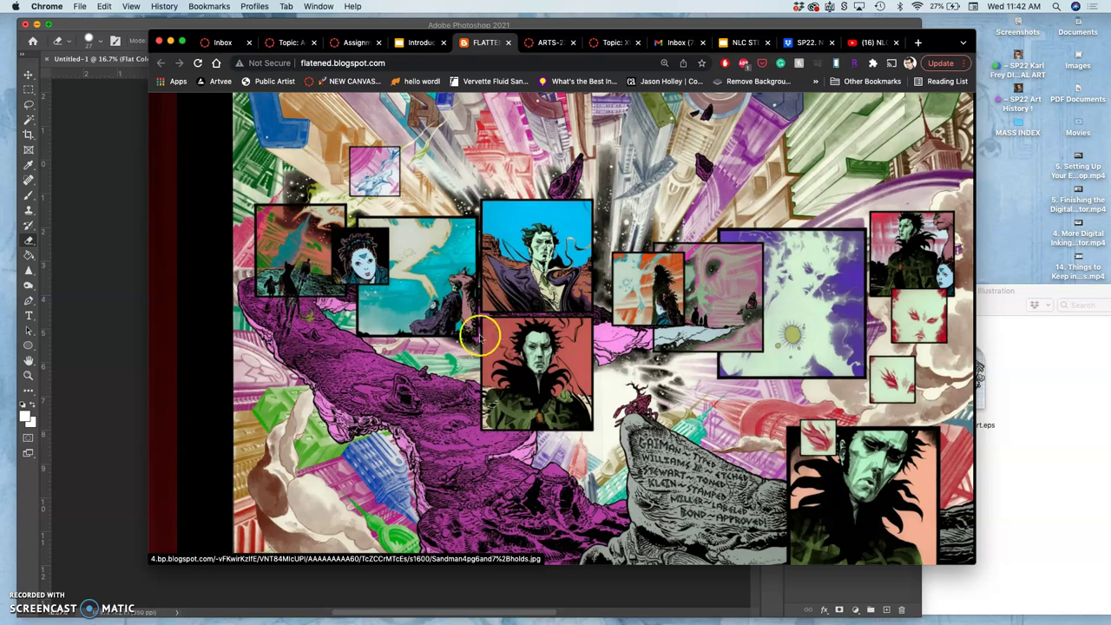
scroll(480, 338, "down", 10)
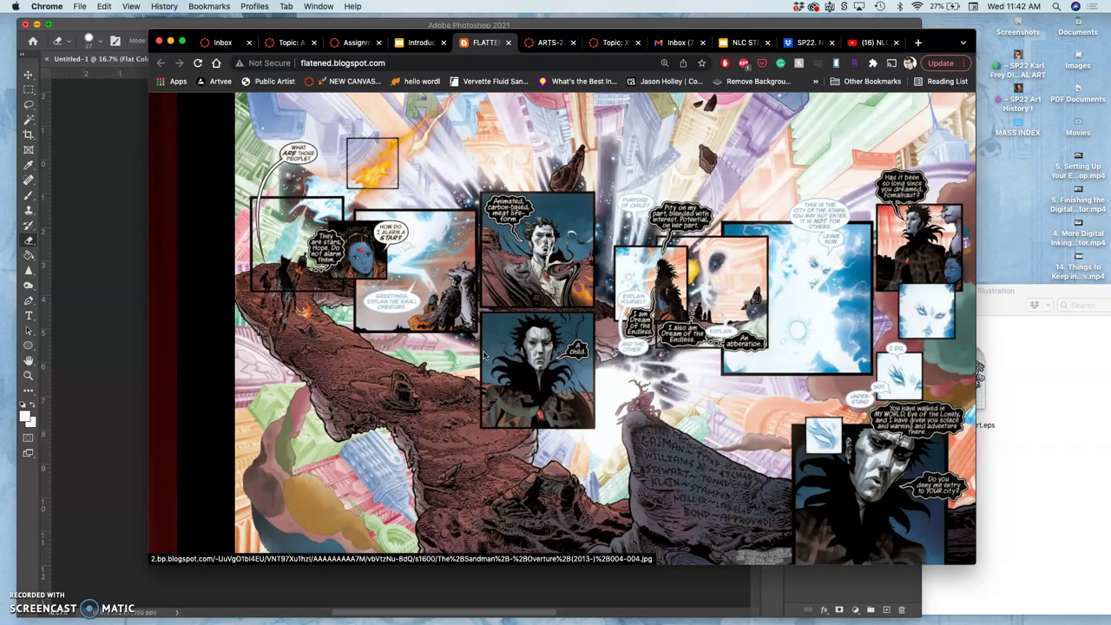
scroll(484, 354, "down", 10)
scroll(485, 354, "up", 2)
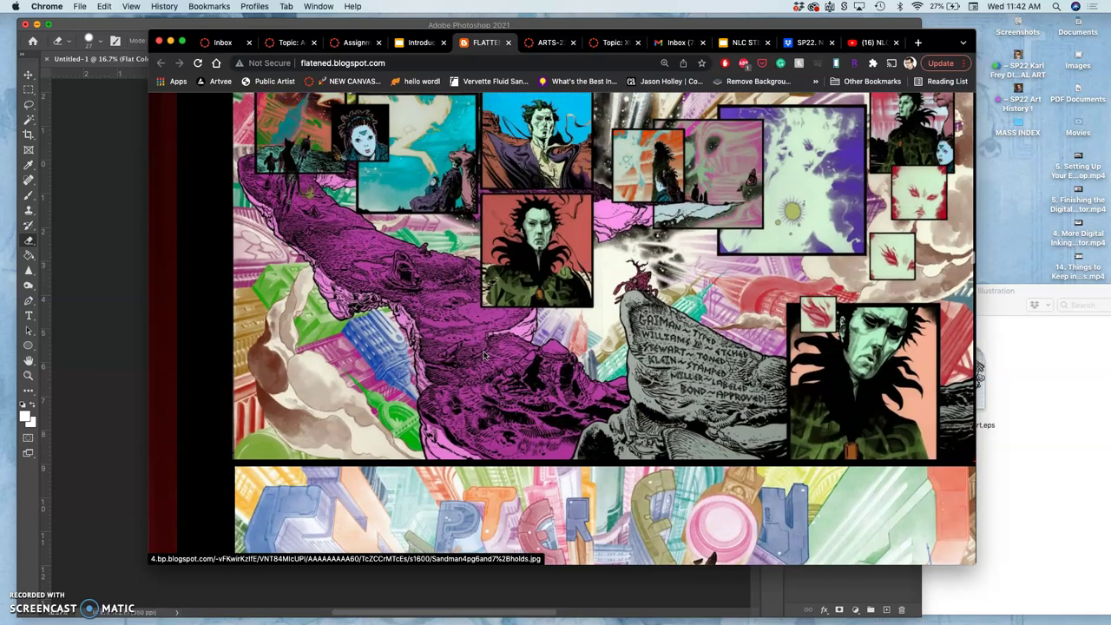
scroll(539, 379, "down", 10)
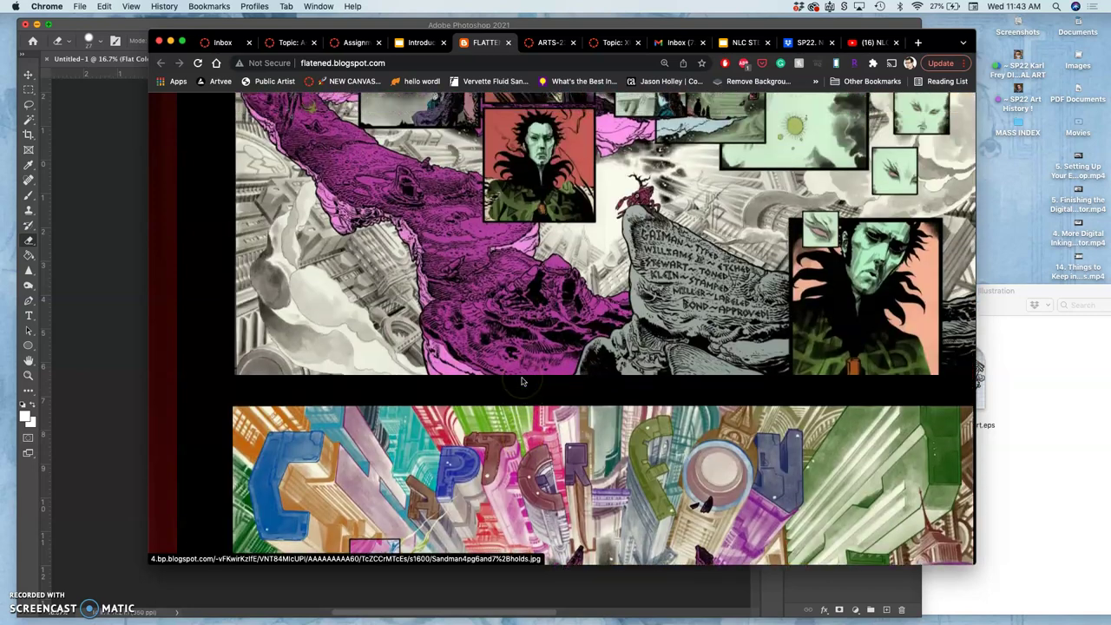
scroll(523, 382, "up", 1)
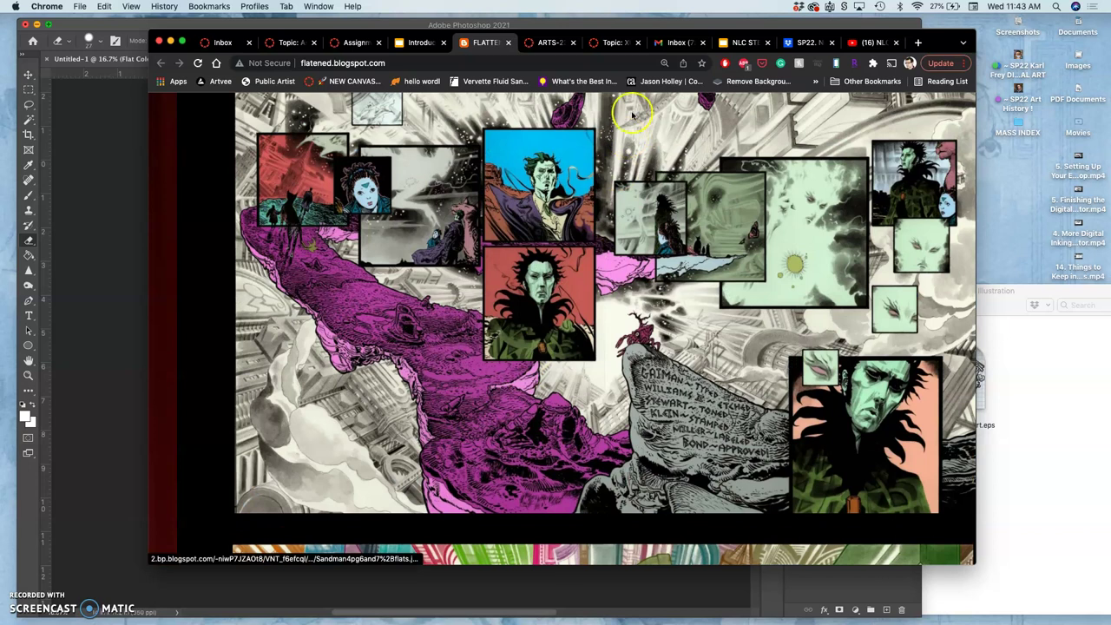
left_click(521, 41)
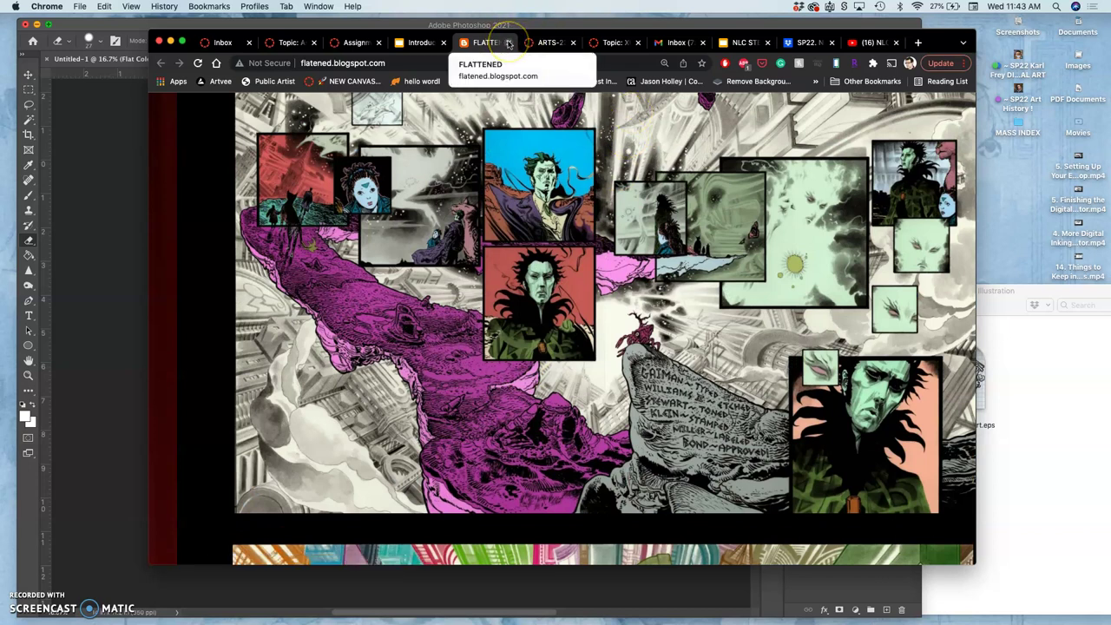
Close the Flattened blog tab and return to the Flat Color slide in Google Slides.
left_click(509, 42)
left_click(487, 407)
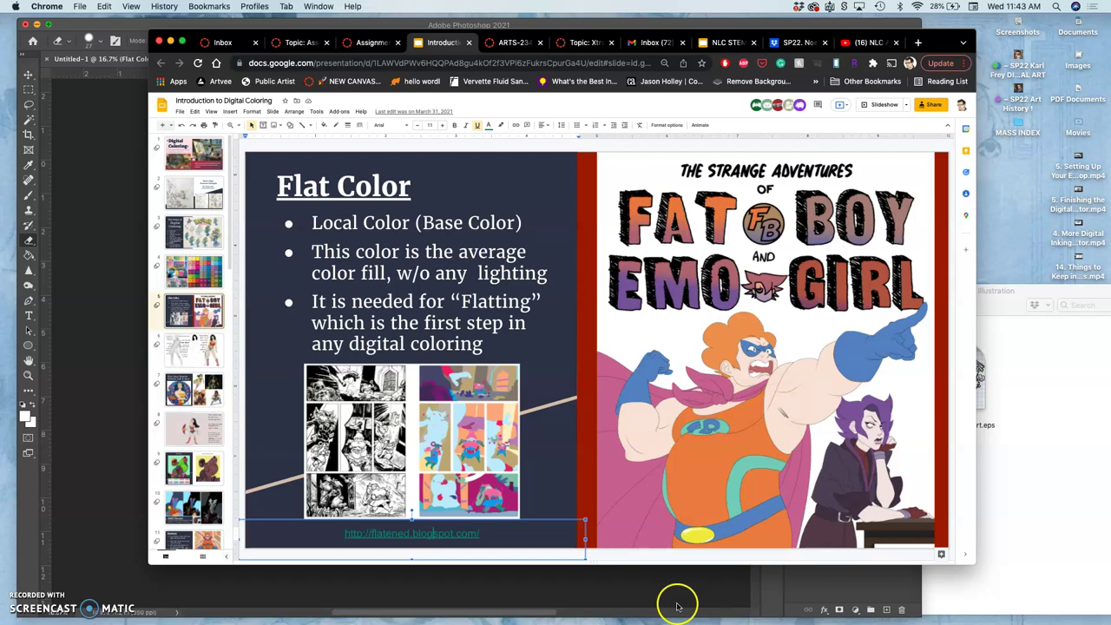
Page past the sketch/line-art and soft-edge duotone slides to the Flatting vs Local Flat Color slide.
left_click(196, 342)
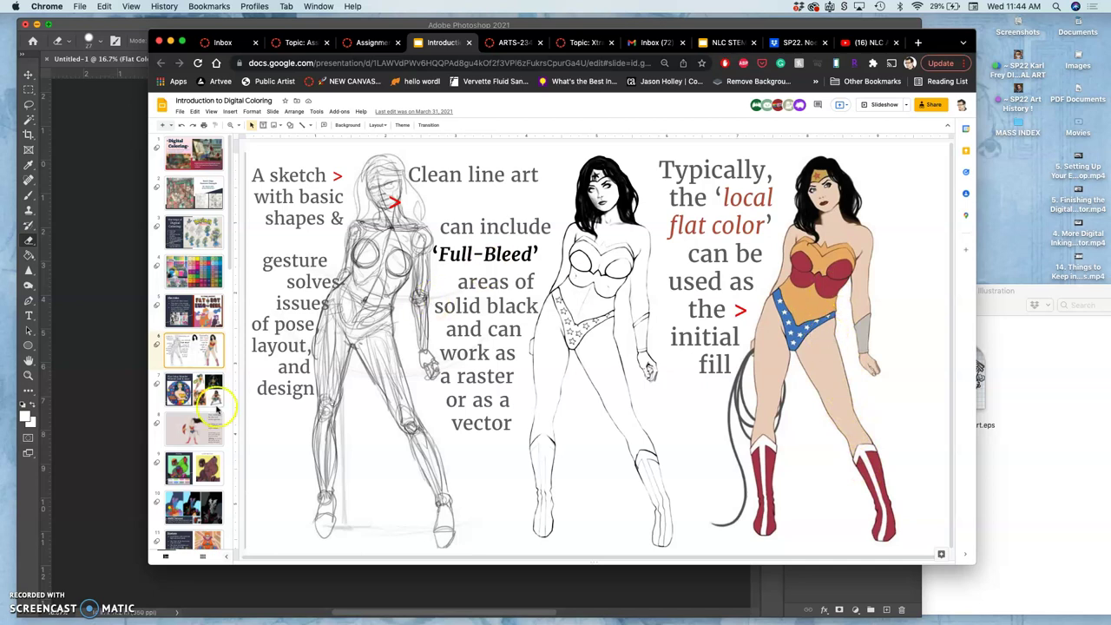
scroll(198, 422, "down", 5)
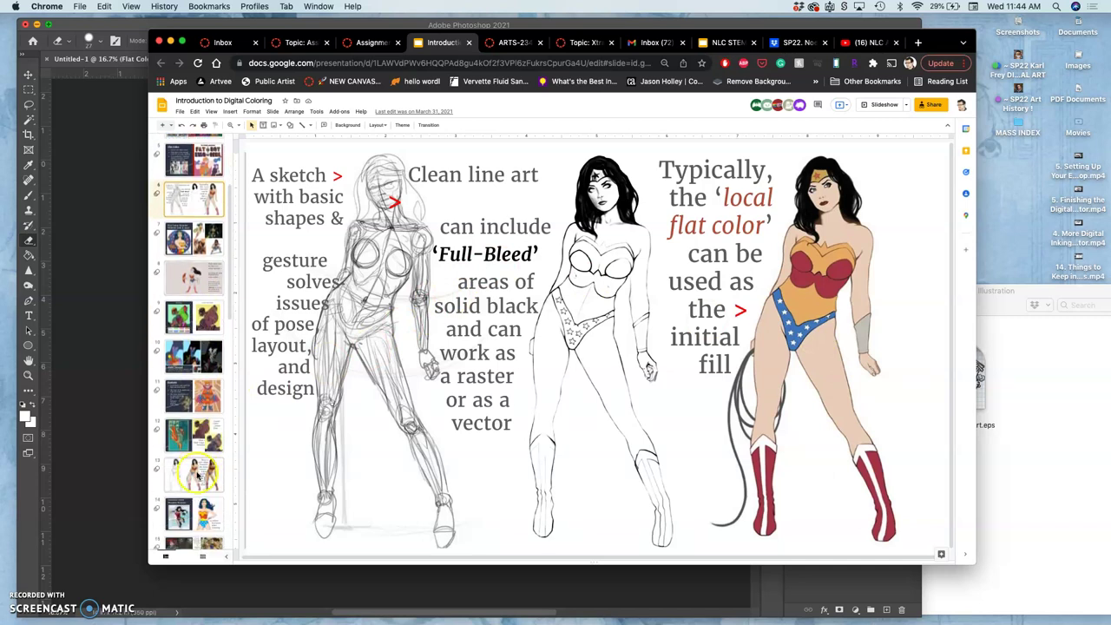
left_click(198, 474)
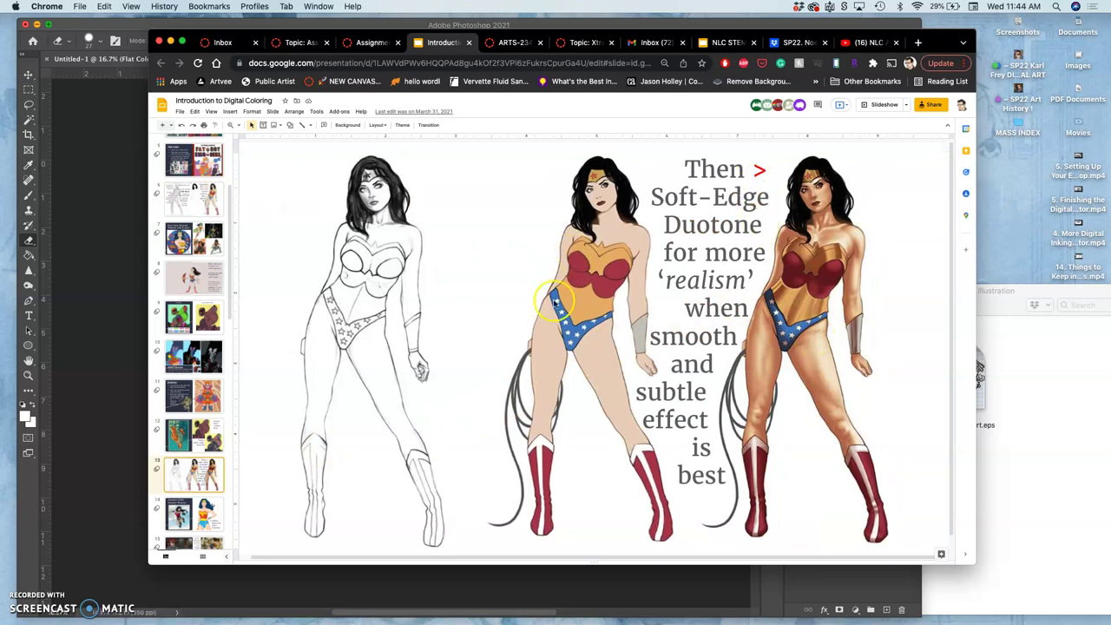
left_click(214, 316)
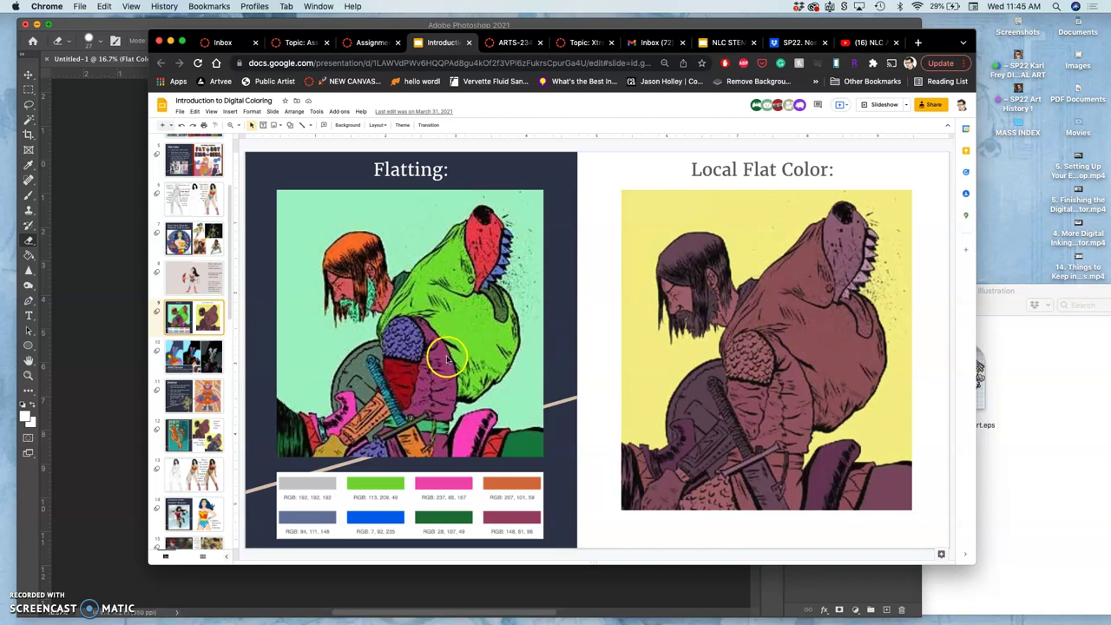
Back in Photoshop, name the colour layer 'Flat Local Color' and pick the Magic Wand tool.
left_click(91, 304)
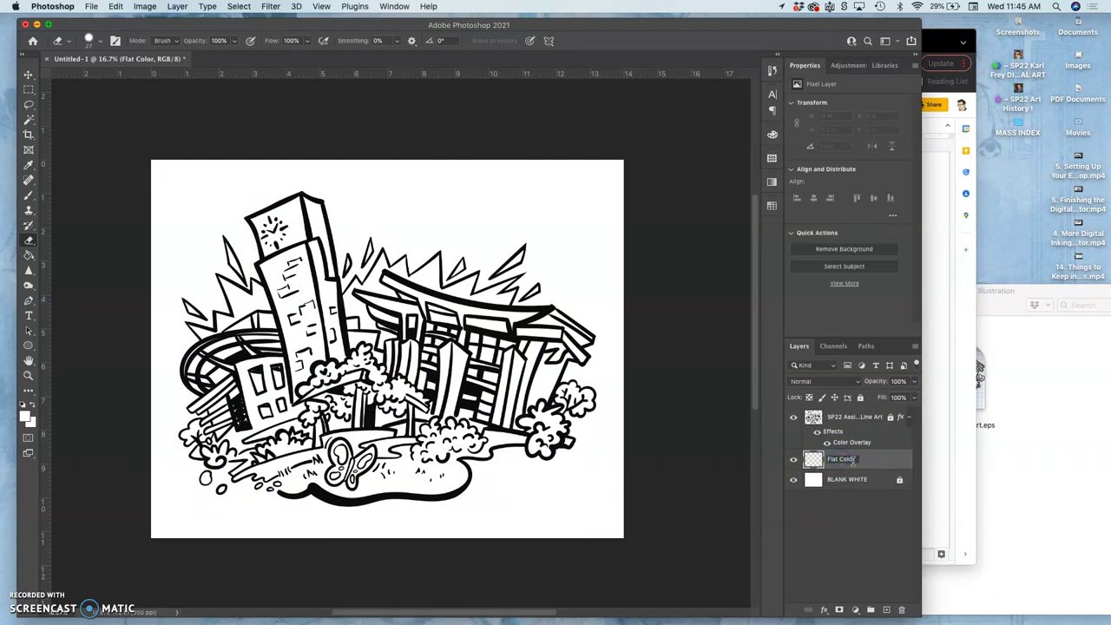
type("cal")
key("Return")
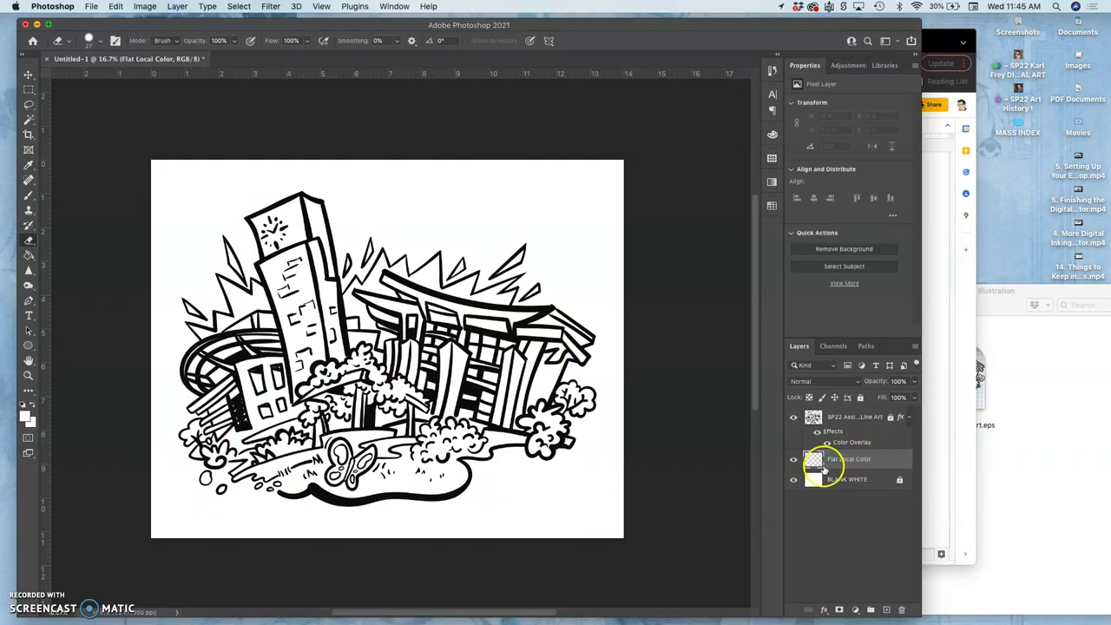
left_click(29, 120)
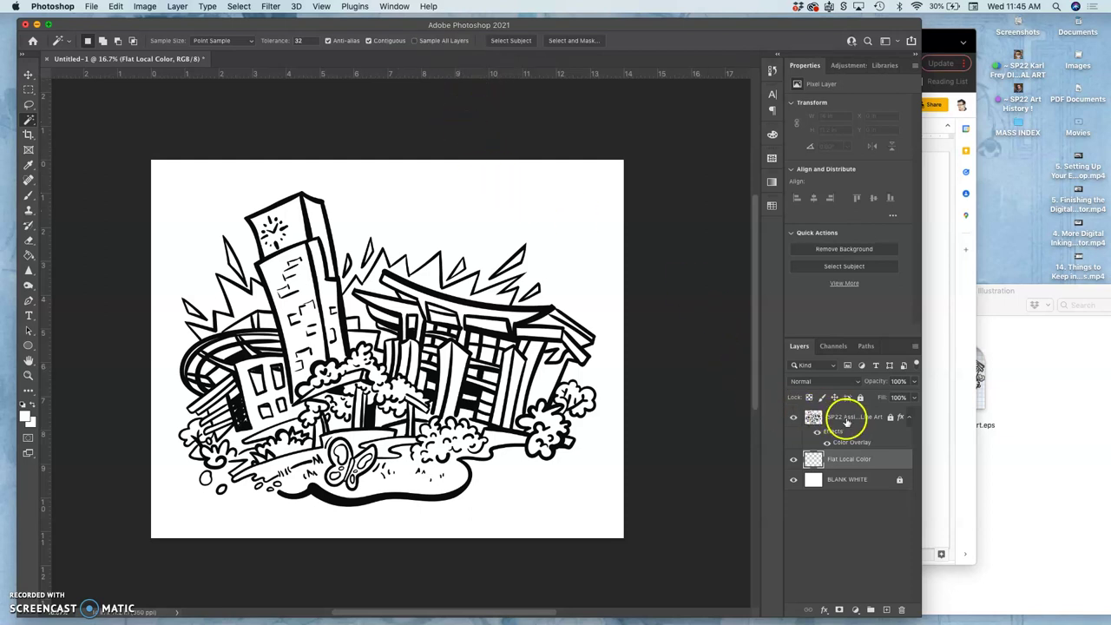
Make the line-art layer active and wand-select the clock tower's right side face.
left_click(847, 420)
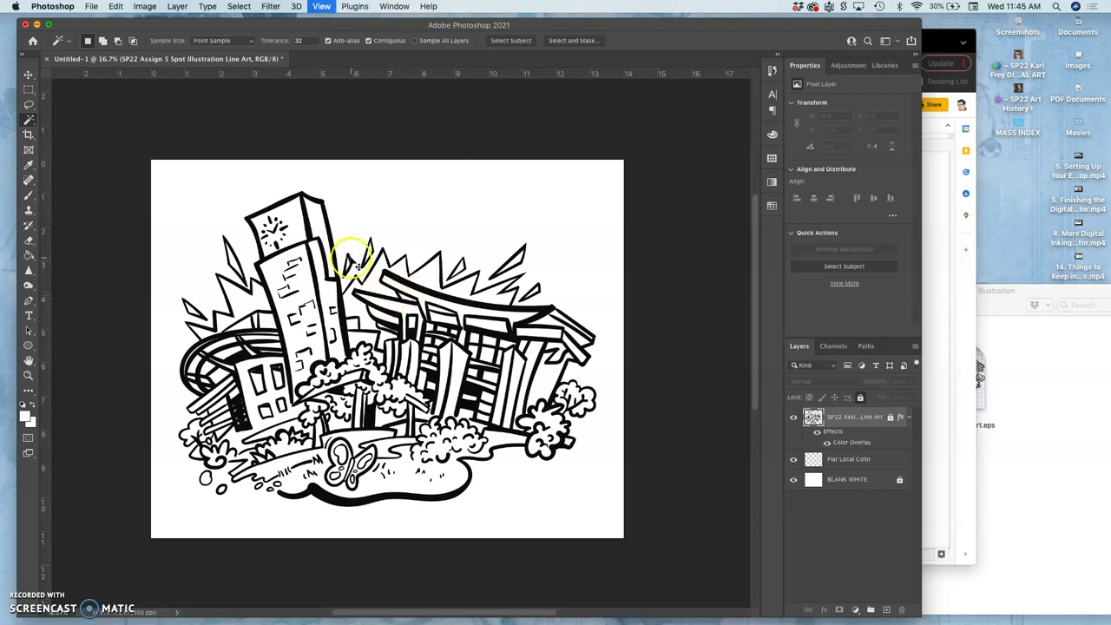
scroll(356, 262, "up", 2)
scroll(356, 263, "up", 1)
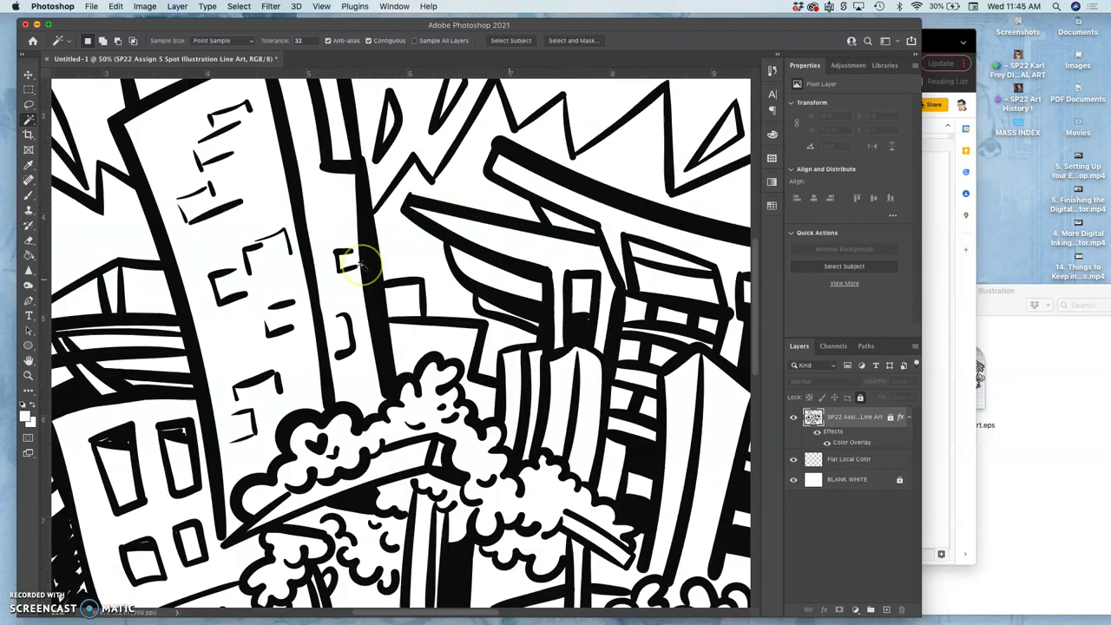
scroll(356, 262, "up", 3)
scroll(360, 266, "left", 4)
scroll(366, 276, "up", 3)
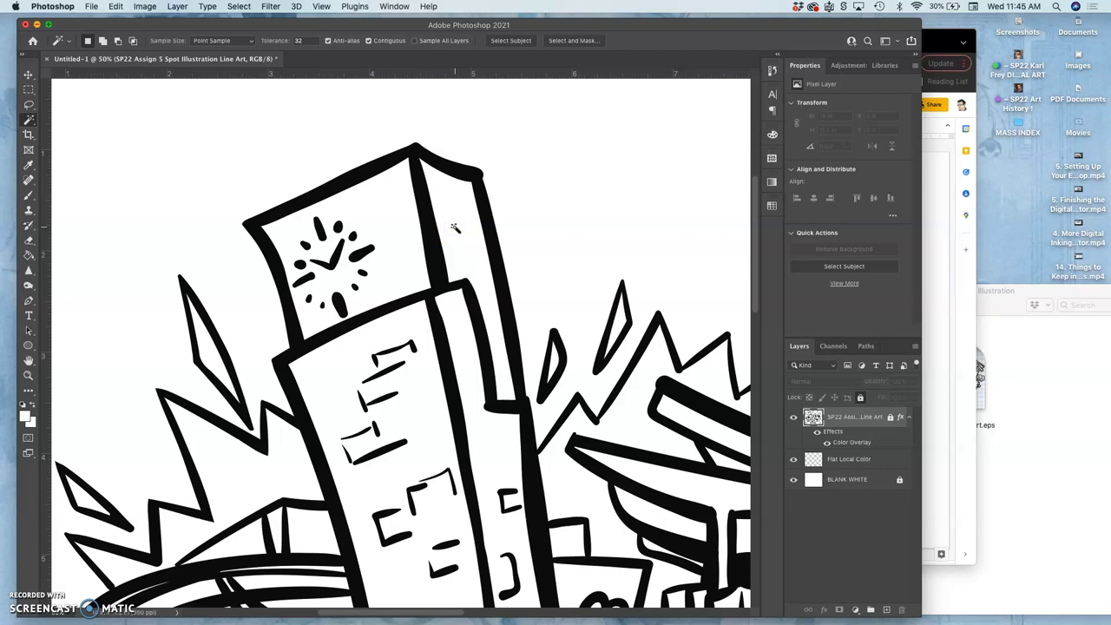
left_click(454, 228)
left_click(792, 418)
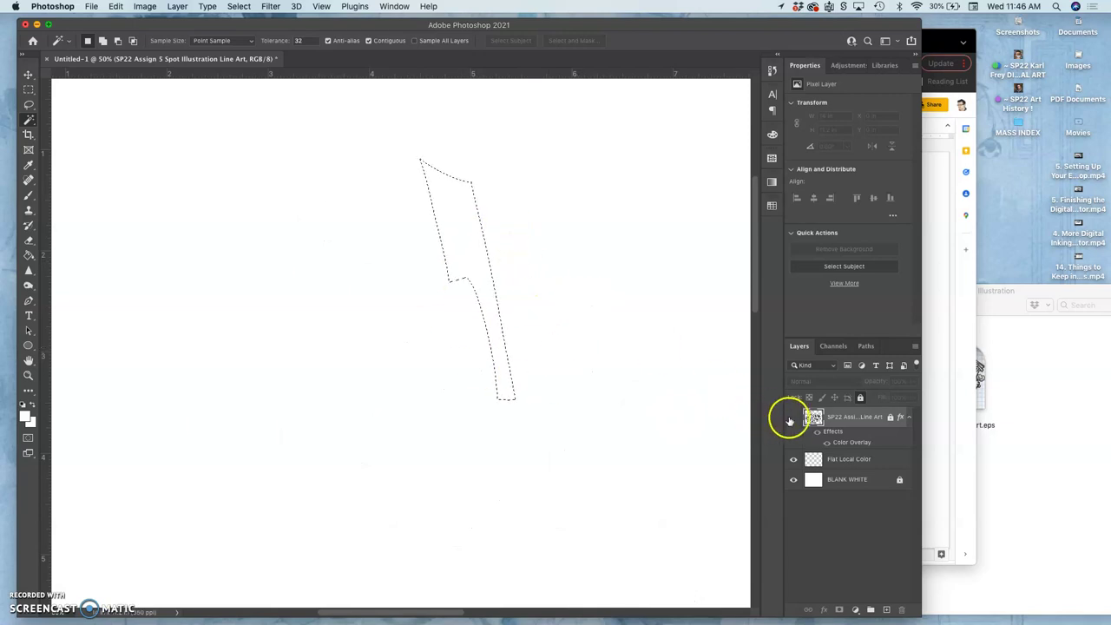
left_click(793, 418)
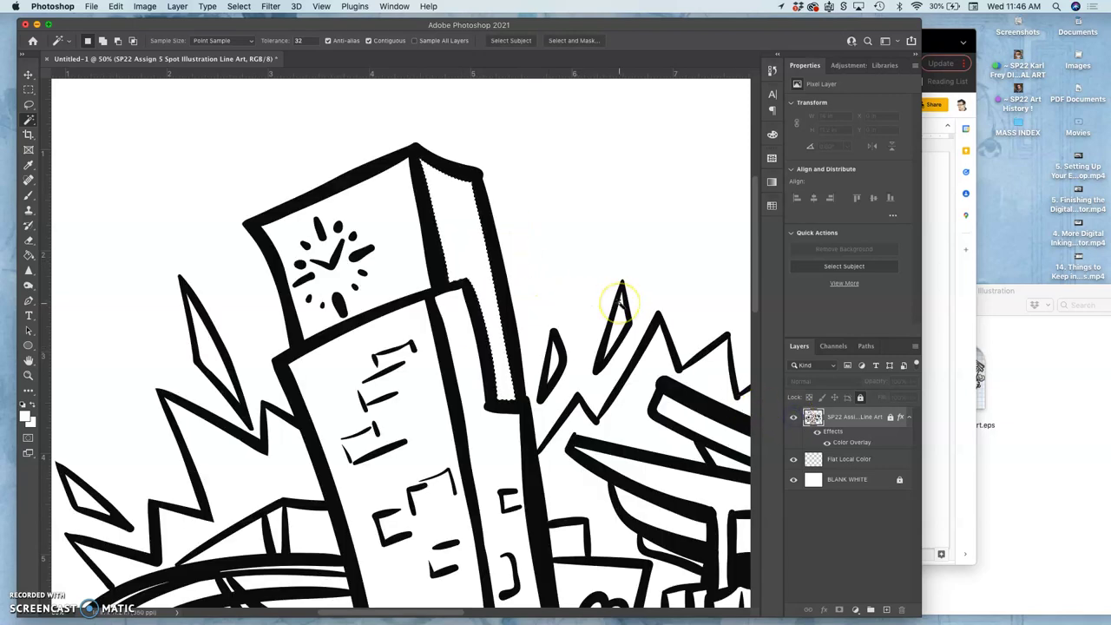
Add the clock face, more of the tower and the building beside the trees to the selection.
left_click(397, 221, "shift")
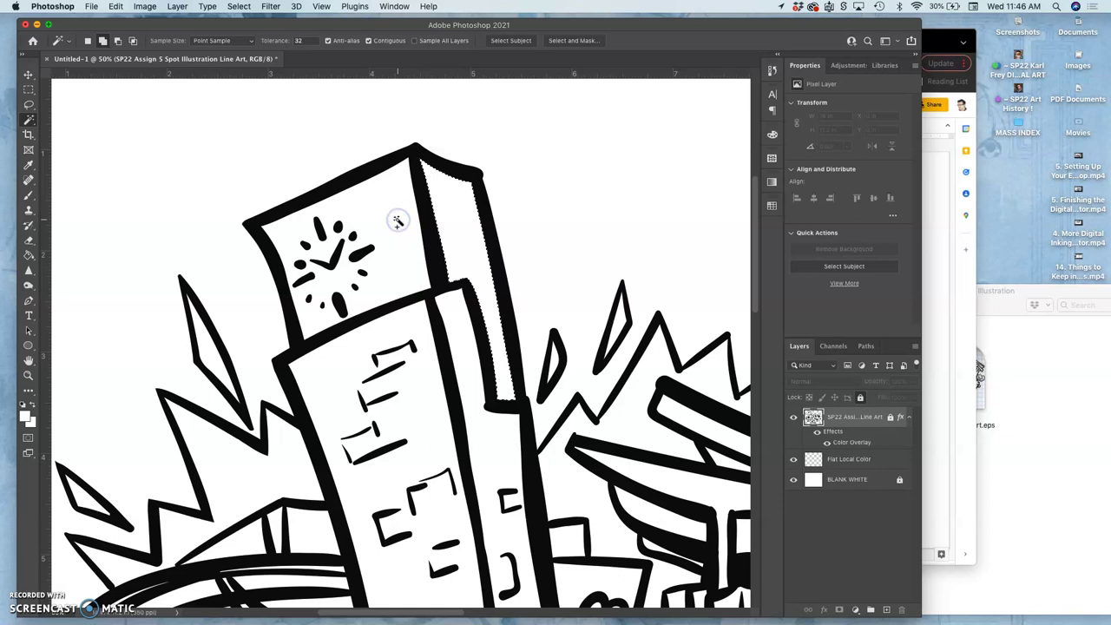
left_click(417, 330, "shift")
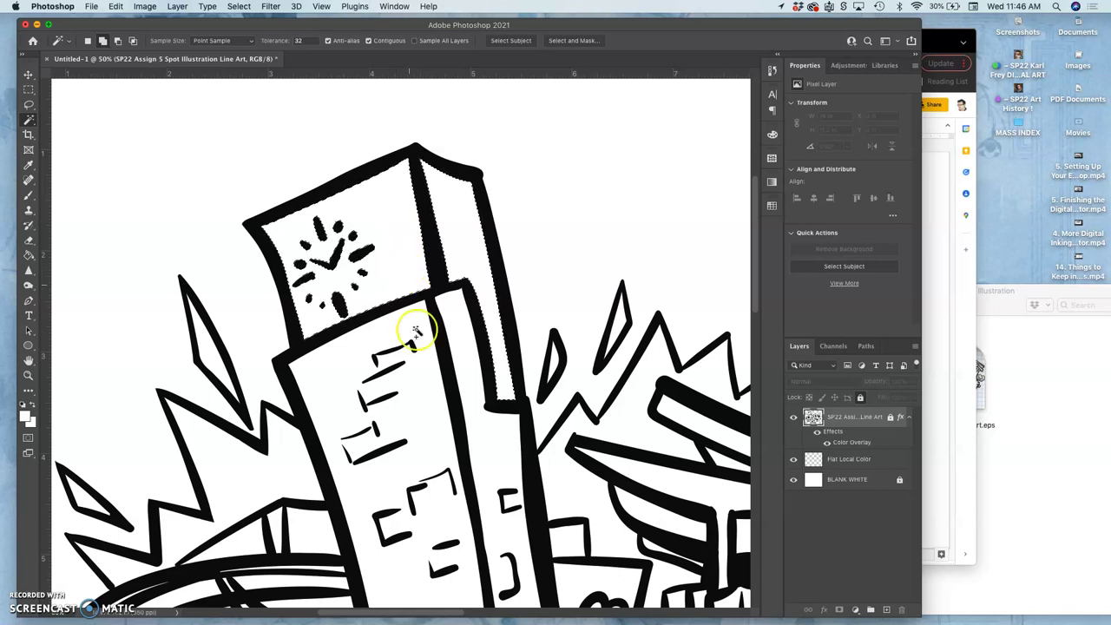
left_click(426, 405, "shift")
scroll(428, 408, "down", 5)
scroll(428, 408, "down", 3)
left_click(414, 360, "shift")
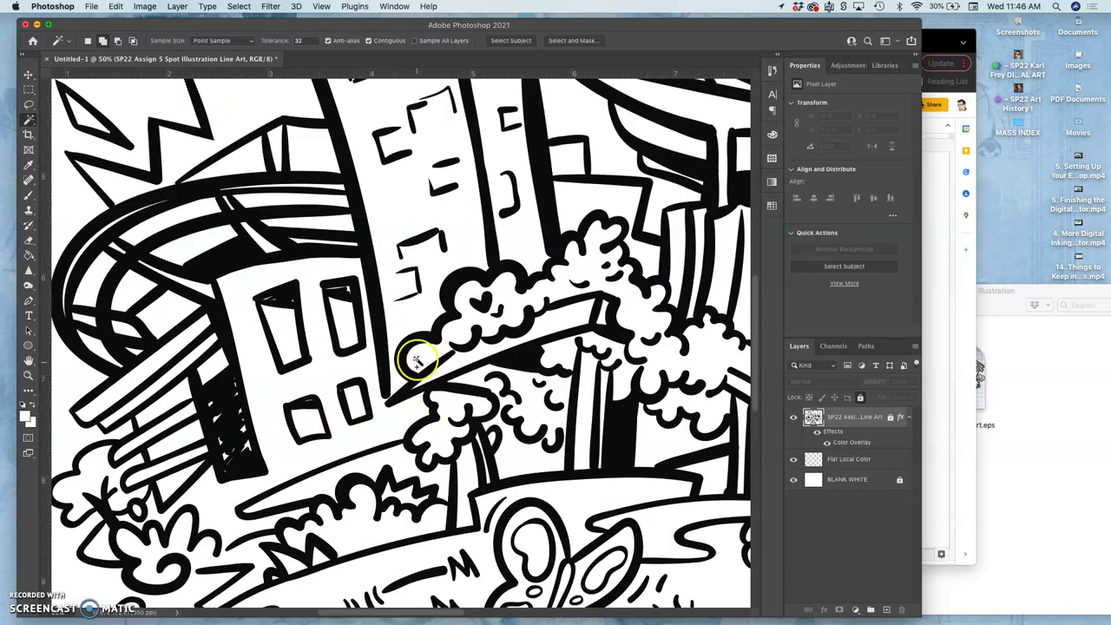
left_click(445, 375, "shift")
Add the right-hand building, its edge area and the gap under the roof line.
scroll(445, 376, "right", 10)
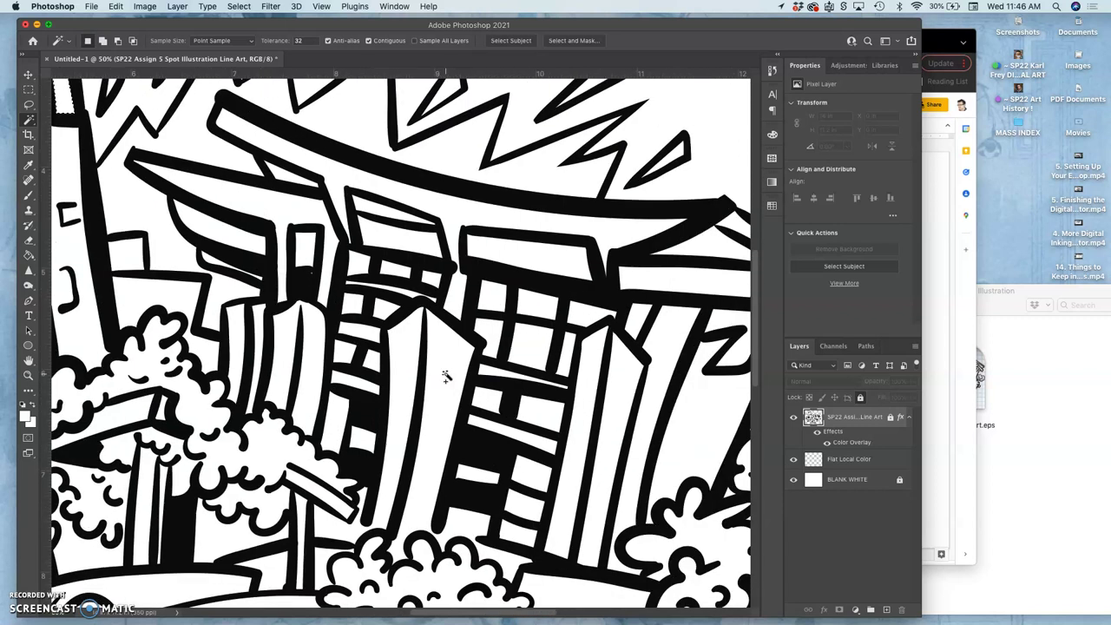
scroll(445, 375, "right", 3)
left_click(589, 356, "shift")
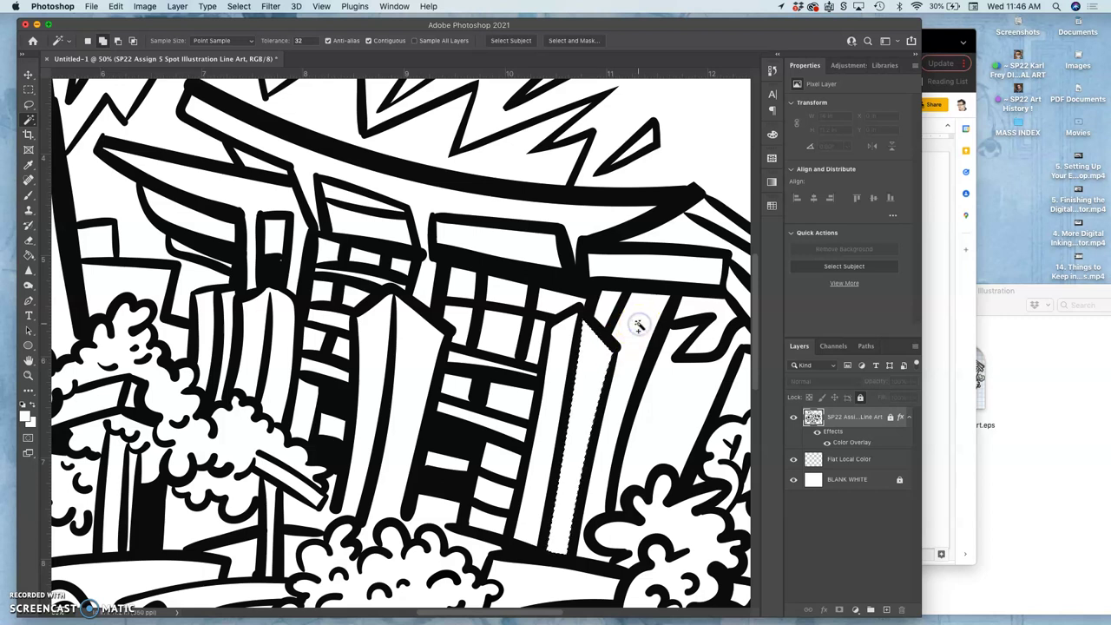
left_click(615, 451, "shift")
scroll(613, 460, "right", 4)
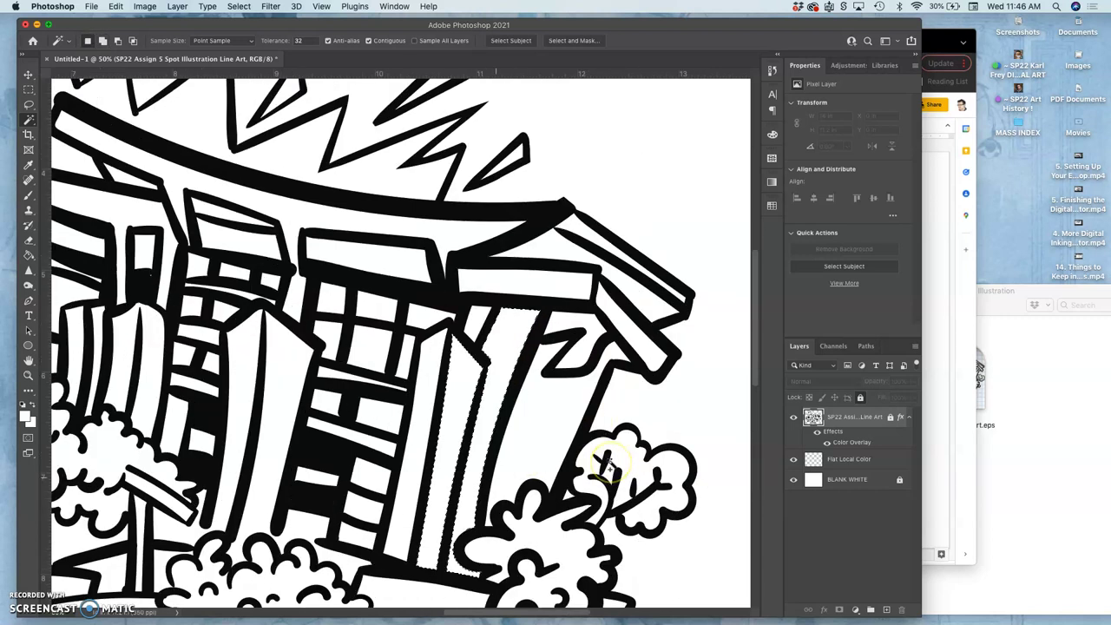
scroll(581, 417, "up", 5)
scroll(581, 416, "left", 4)
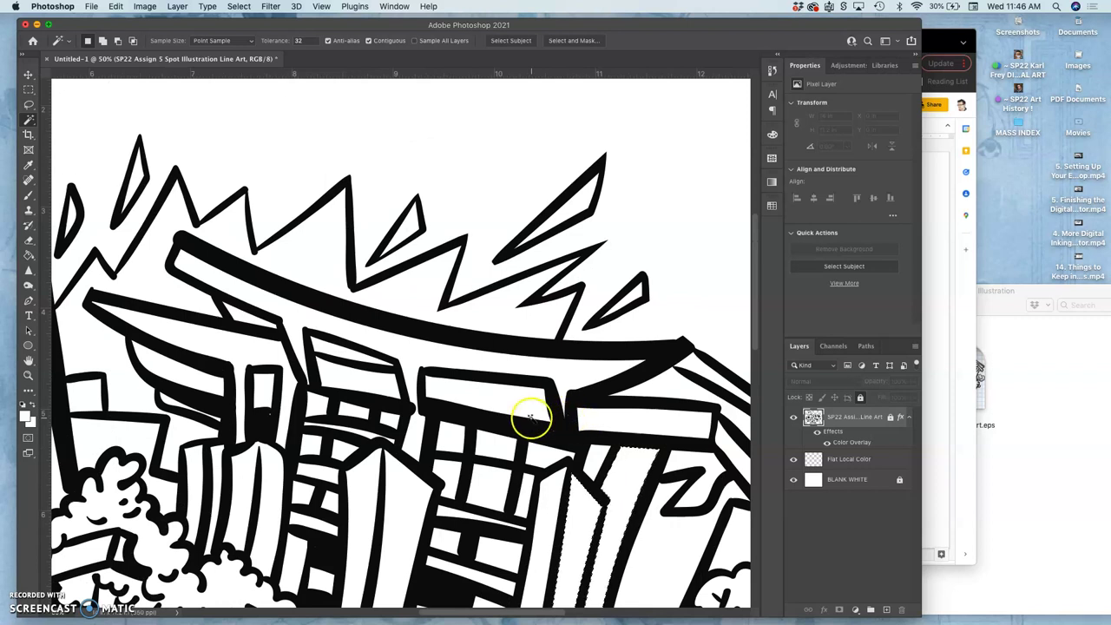
left_click(413, 349, "shift")
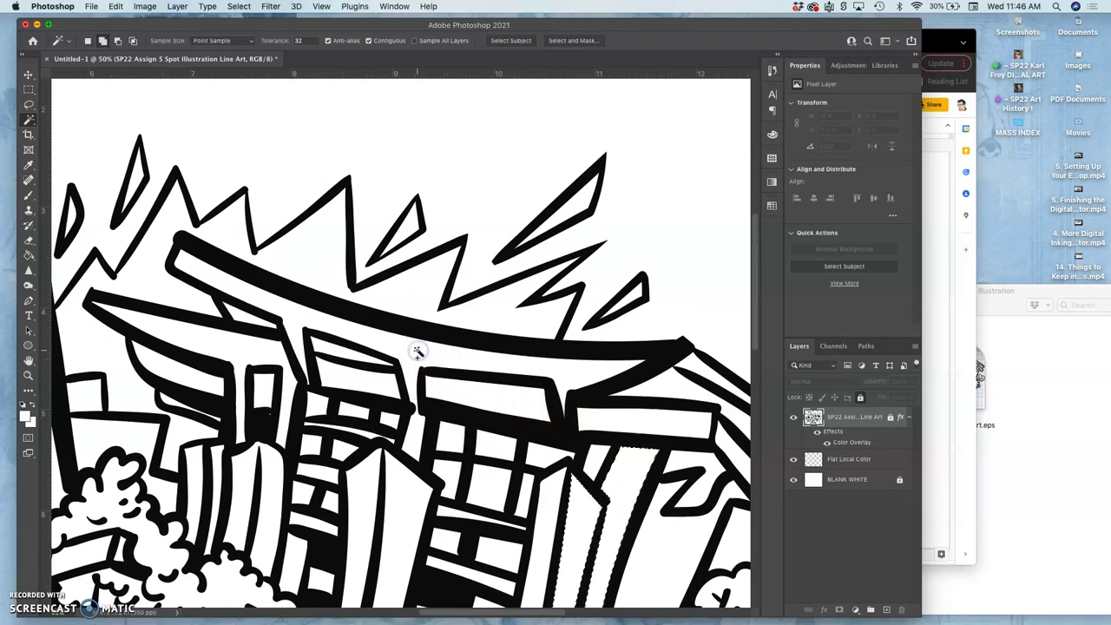
scroll(415, 352, "left", 5)
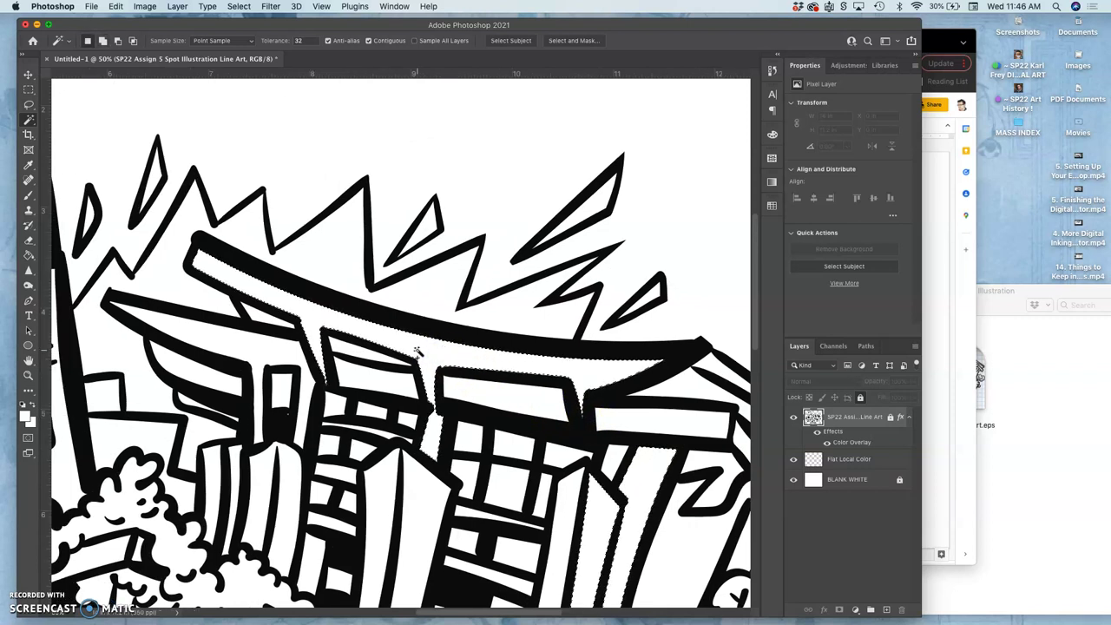
Add more space under the roof, the gap beside the tall building, and its face.
left_click(380, 365, "shift")
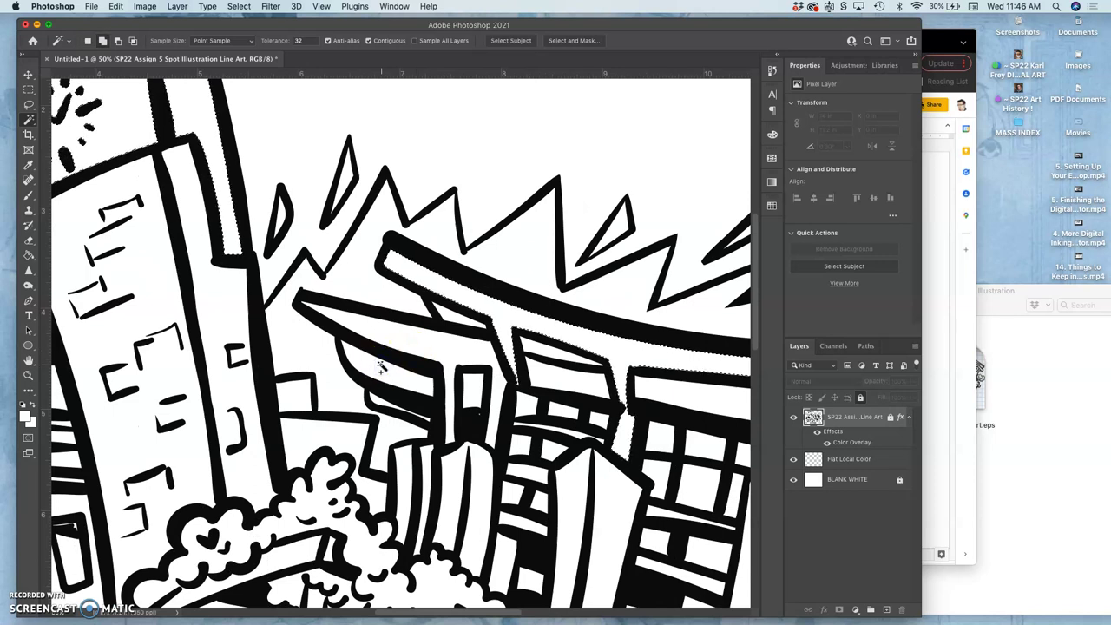
scroll(382, 366, "left", 10)
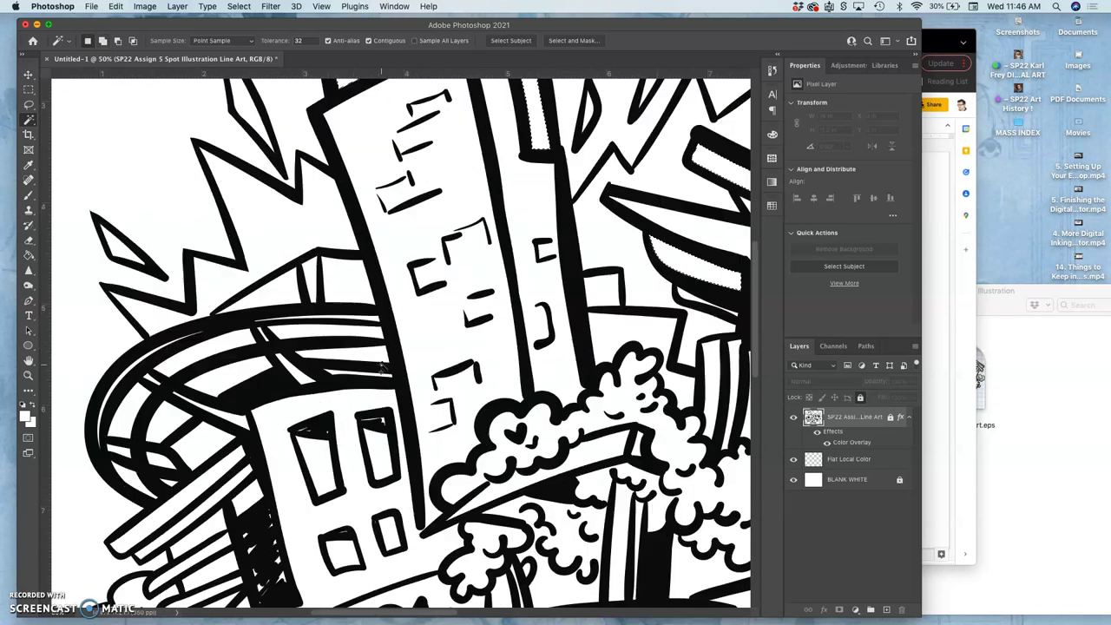
scroll(380, 365, "down", 5)
left_click_drag(385, 360, 423, 363)
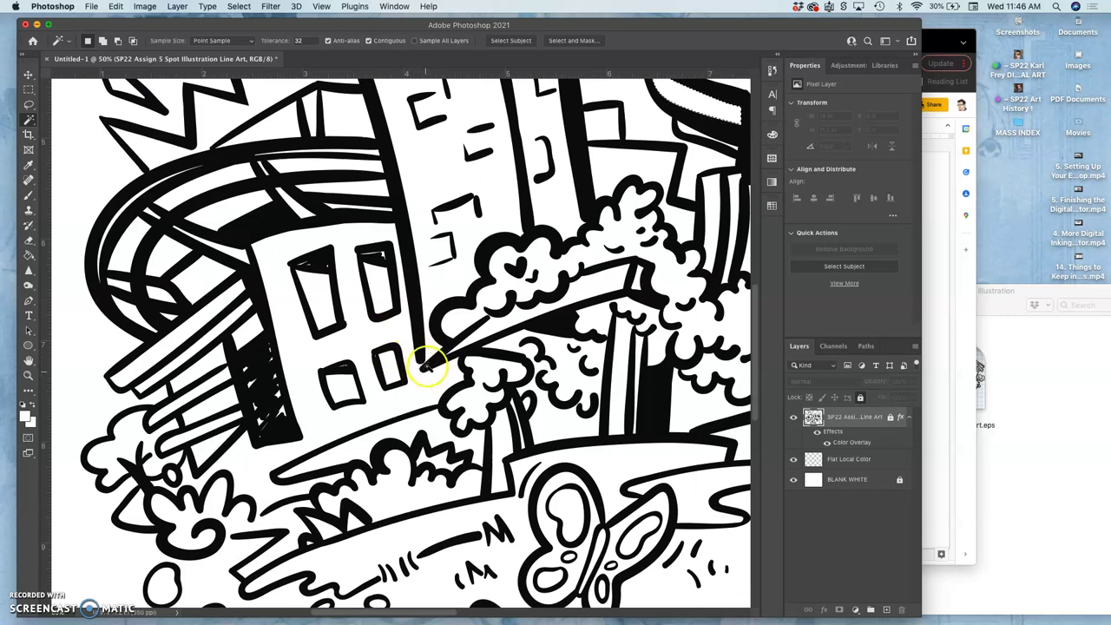
left_click(447, 284, "shift")
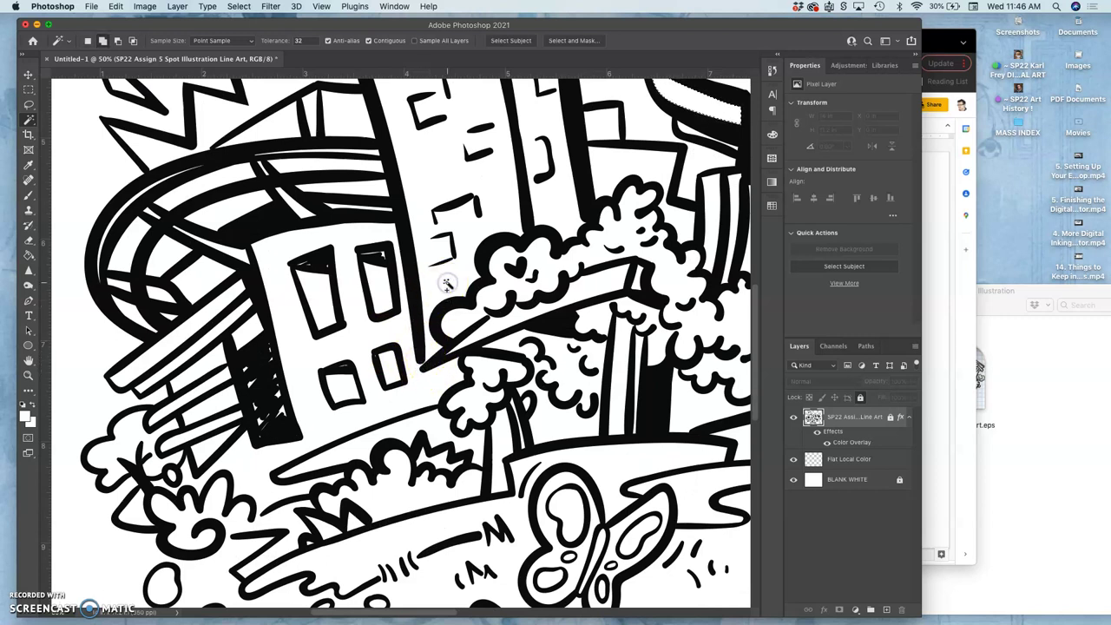
left_click(424, 365)
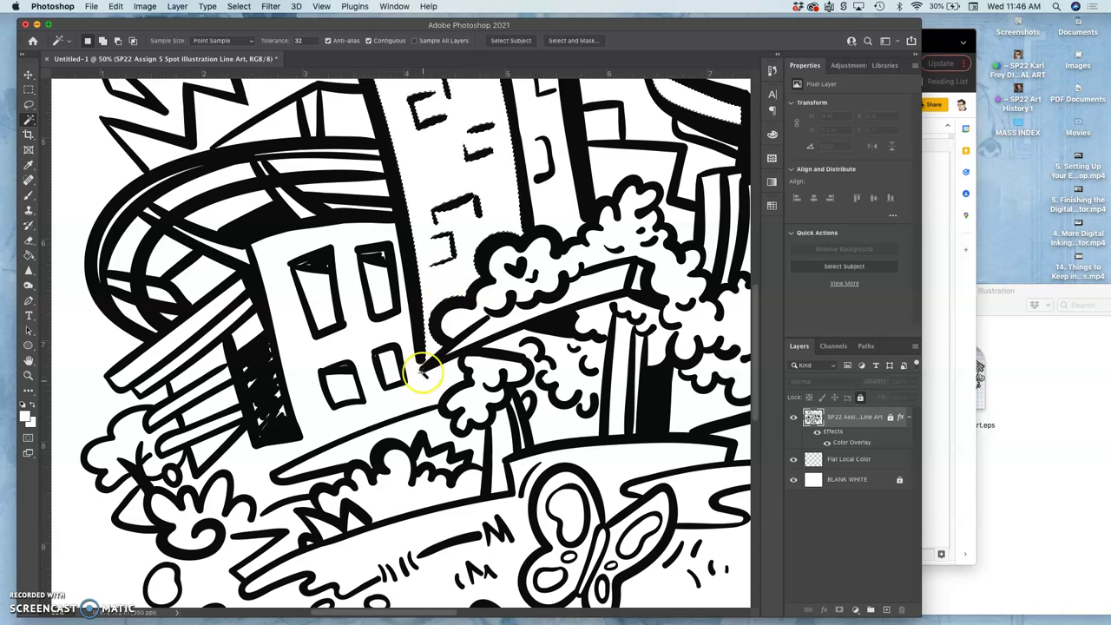
Zoom in and add the tiny corner gap, the area below the building, and the white near the bushes.
key("super+equal")
key("super+equal")
key("super+equal")
key("super+equal")
key("super+equal")
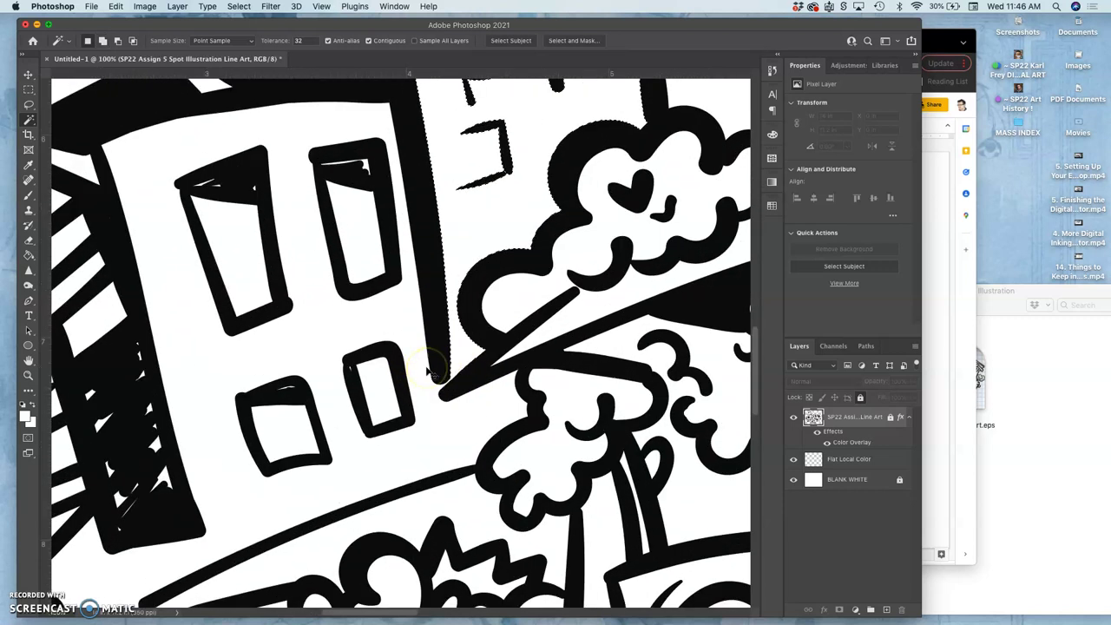
scroll(427, 372, "down", 3)
key("super+equal")
left_click(559, 335)
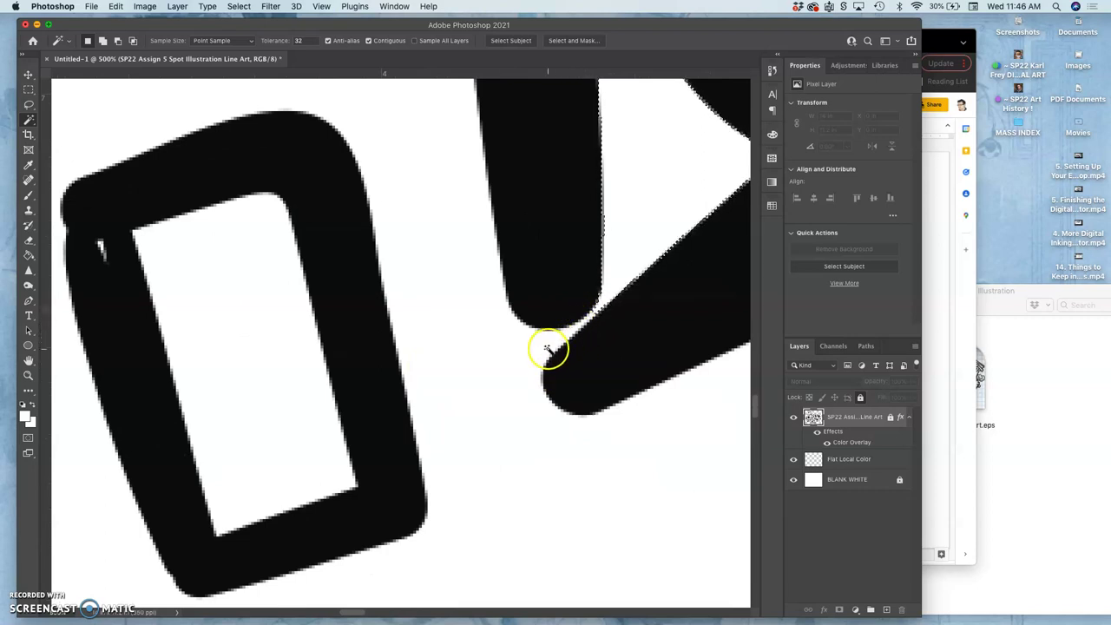
scroll(548, 350, "down", 10)
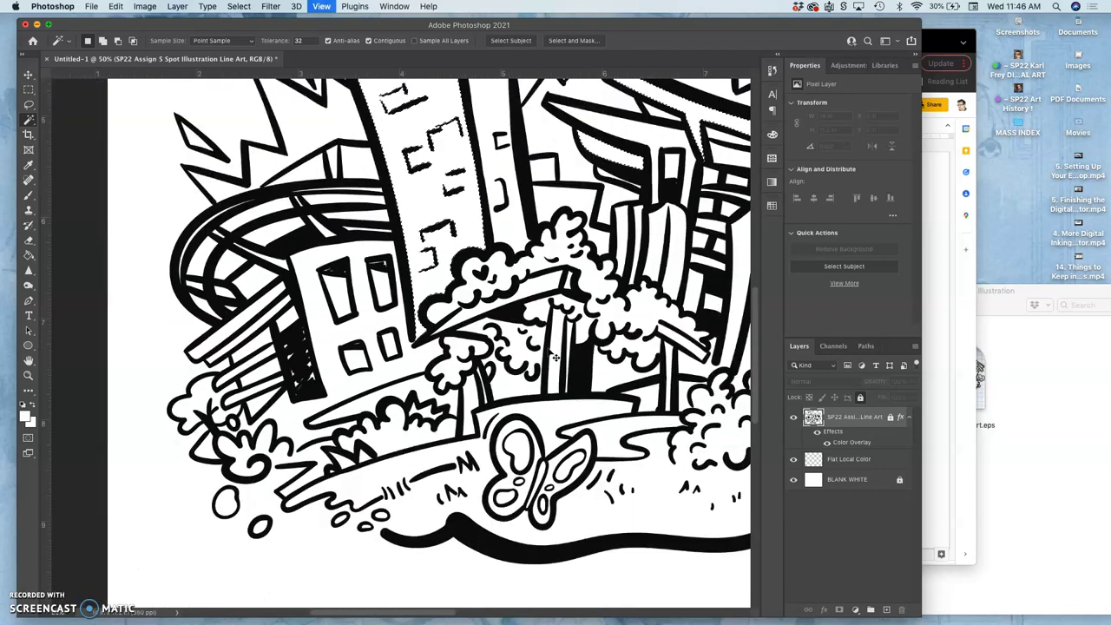
key("shift")
left_click(348, 383, "shift")
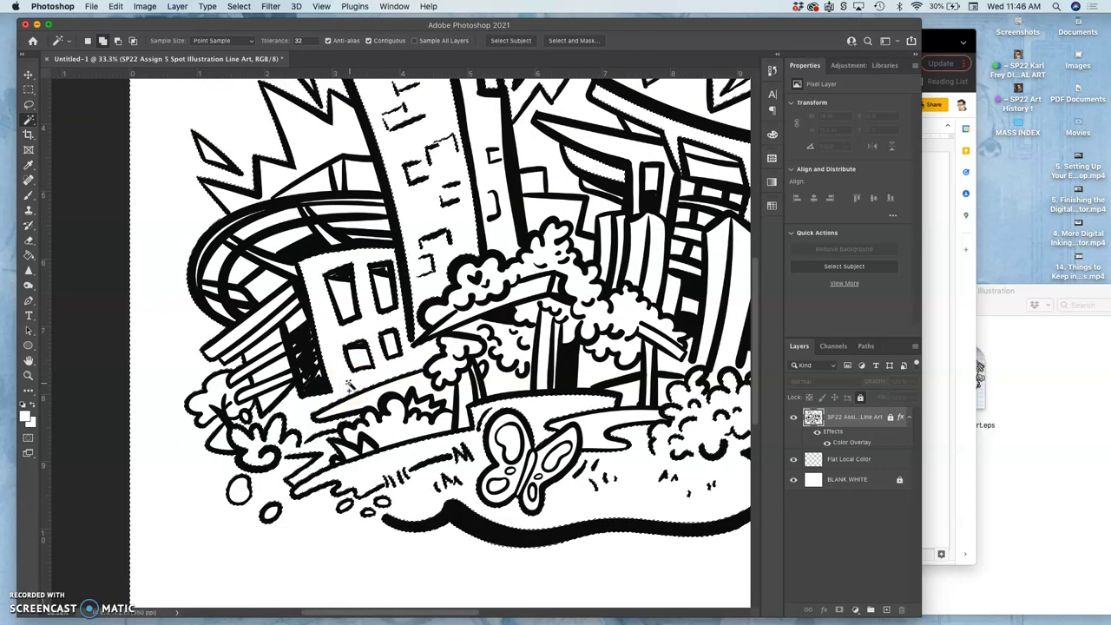
left_click(282, 469, "shift")
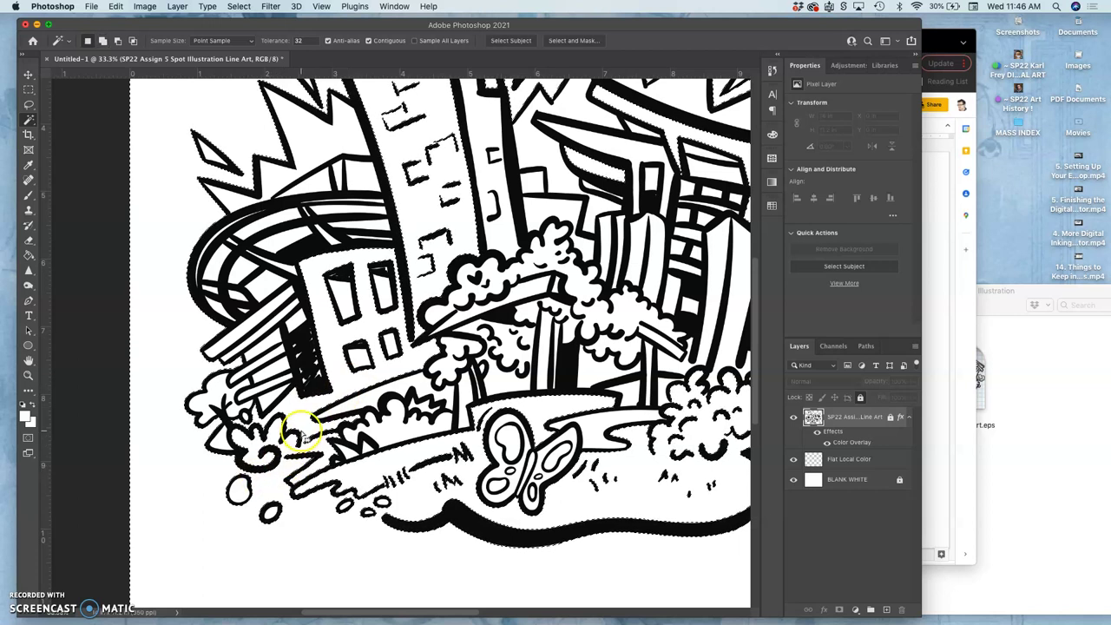
scroll(171, 429, "up", 10)
scroll(171, 429, "left", 3)
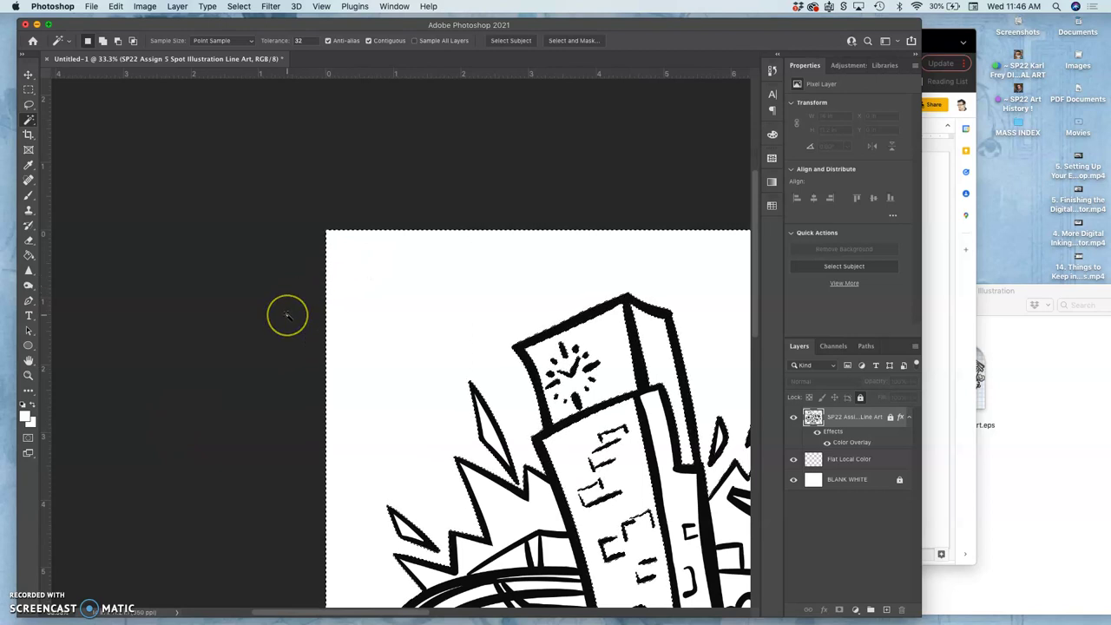
Clear the accidental background selection and toggle the line art to check the result.
key("super+d")
scroll(290, 320, "down", 5)
scroll(290, 321, "right", 5)
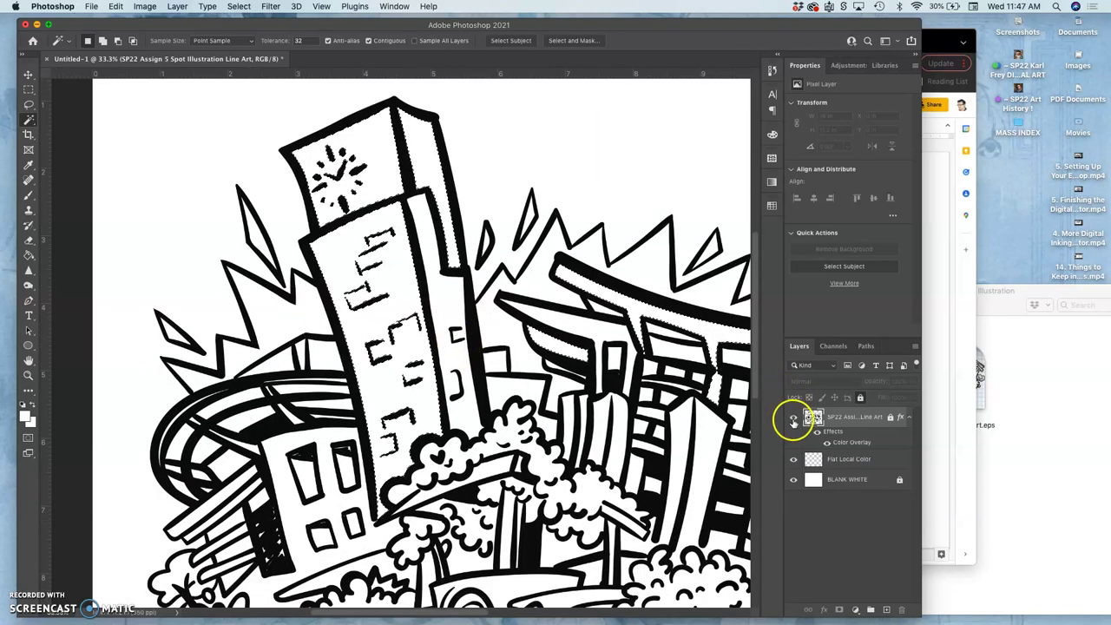
left_click(793, 417)
scroll(470, 356, "right", 5)
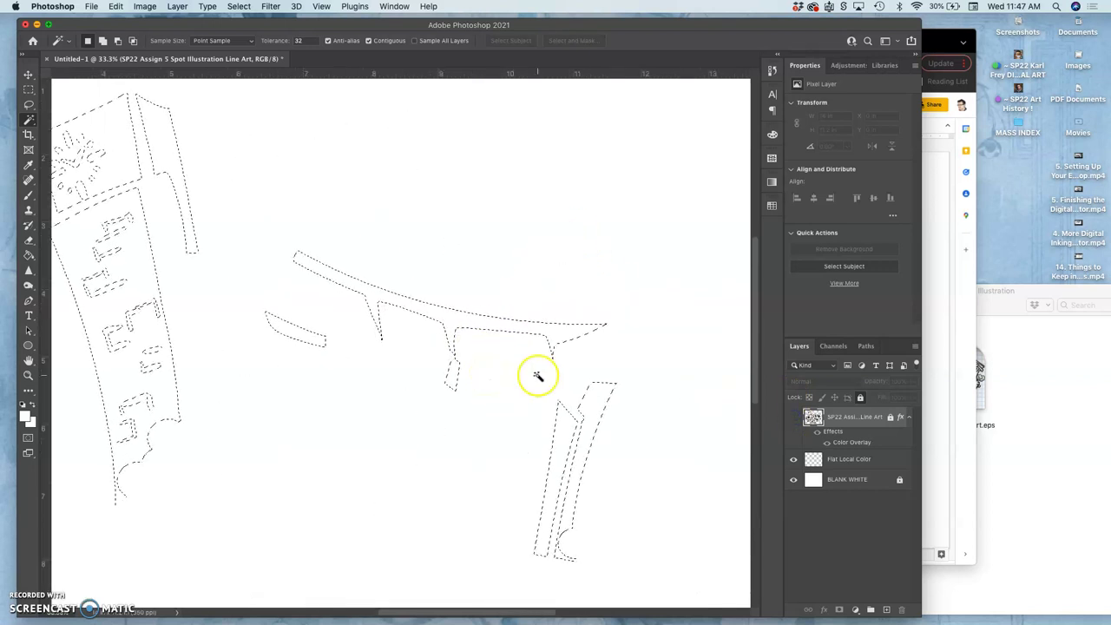
left_click(793, 418)
left_click(602, 311)
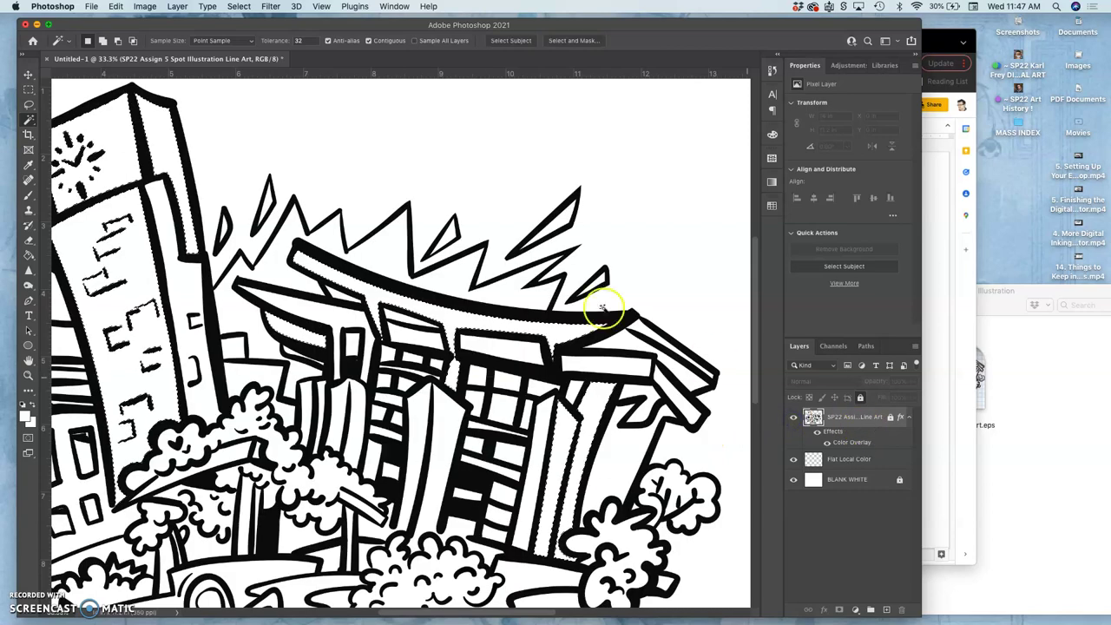
Try a Paint Bucket fill, dismiss the locked-layer warning, and target the Flat Local Color layer.
left_click(28, 255)
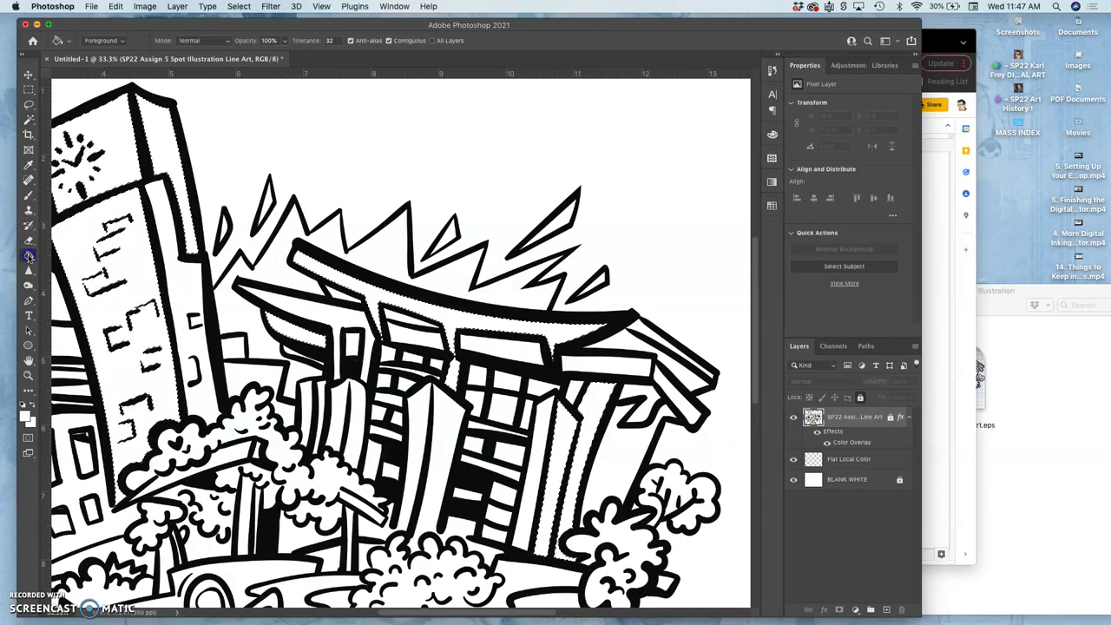
left_click(484, 320)
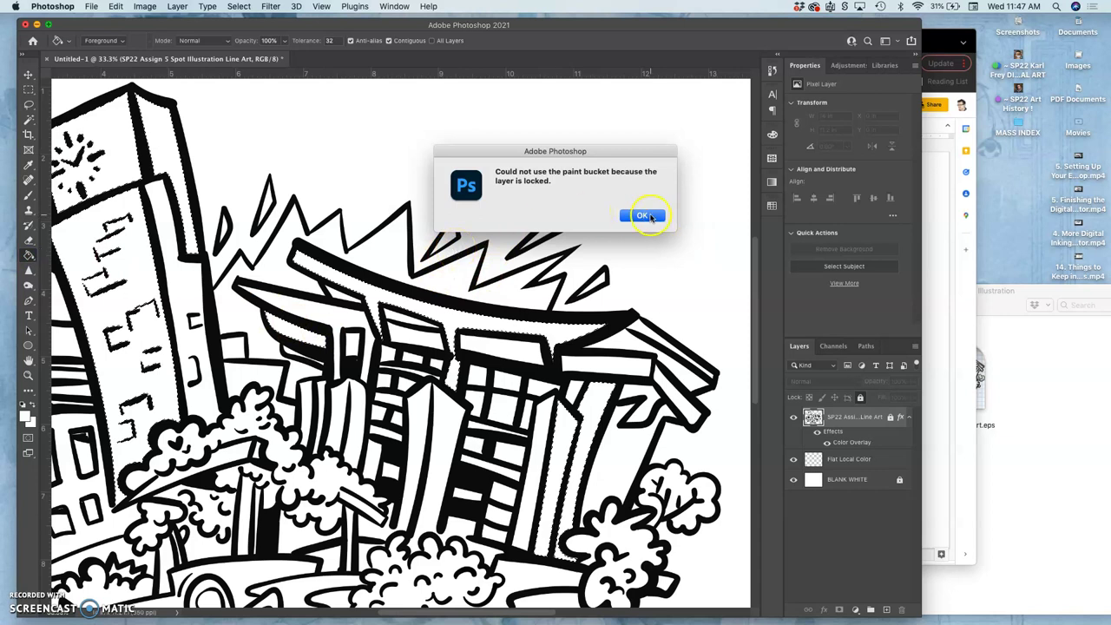
left_click(643, 216)
left_click(873, 459)
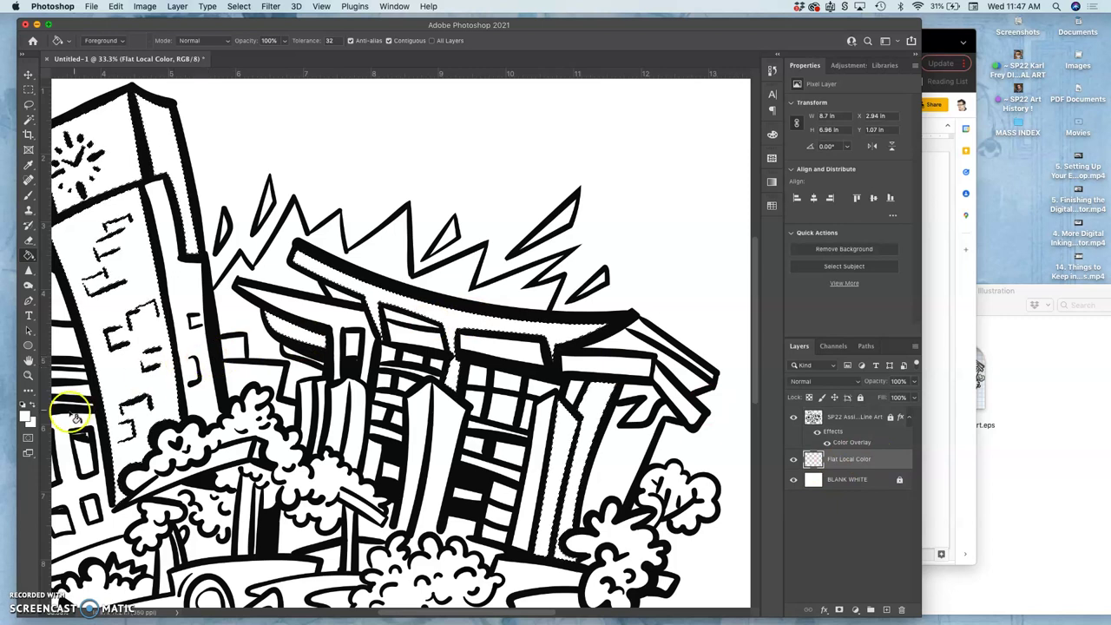
Pick the web-safe tan #cc9966 (R204 G153 B102) as the foreground colour.
left_click(26, 415)
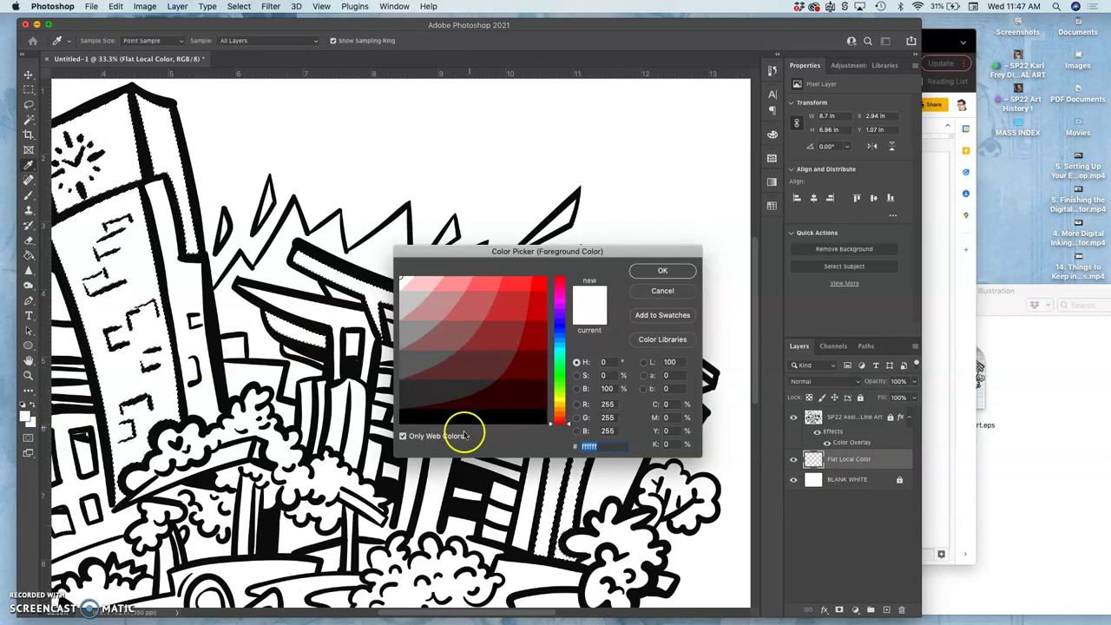
left_click(403, 436)
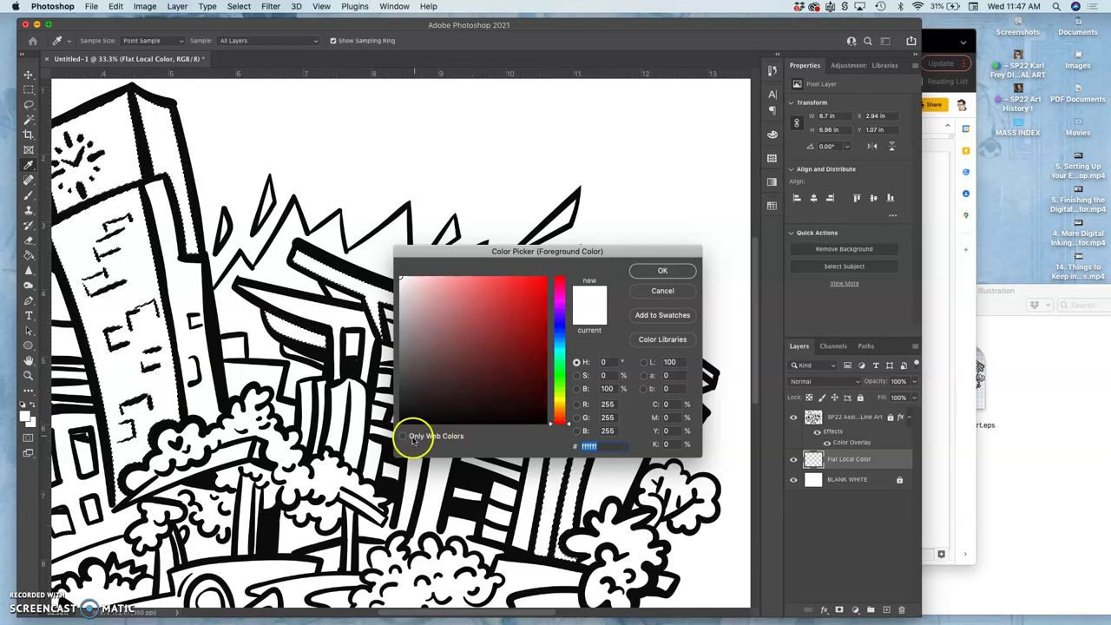
left_click(402, 435)
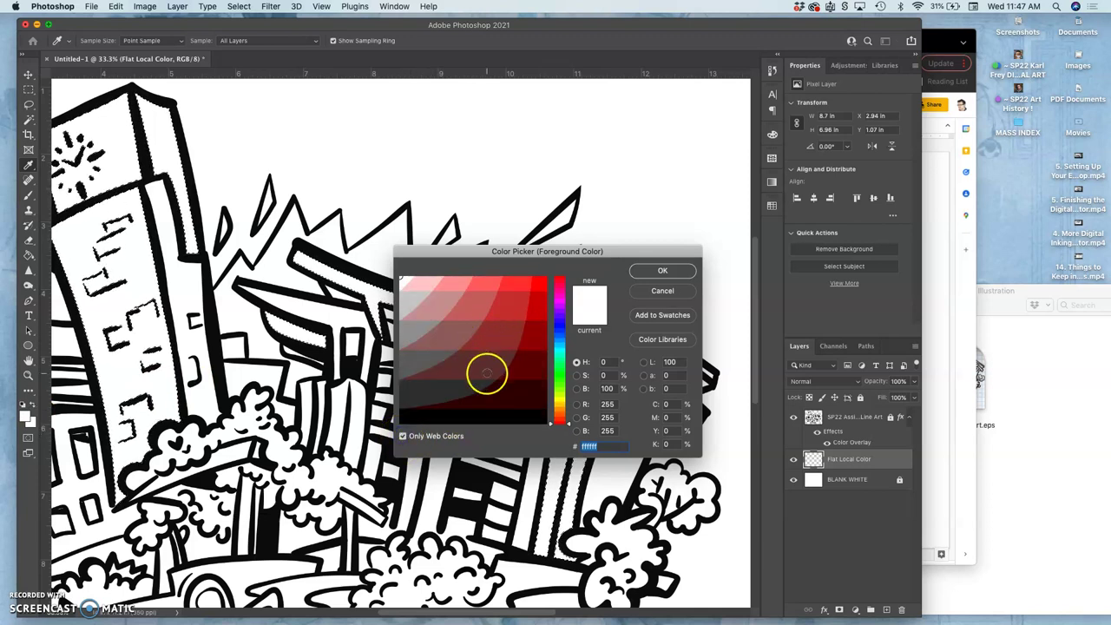
left_click(559, 408)
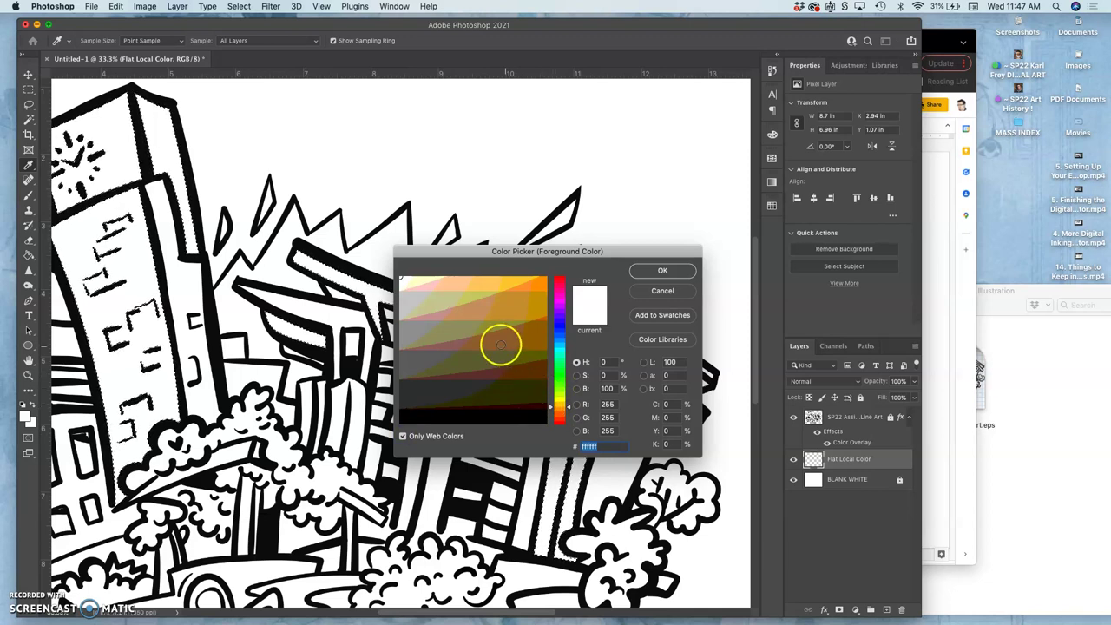
left_click(480, 310)
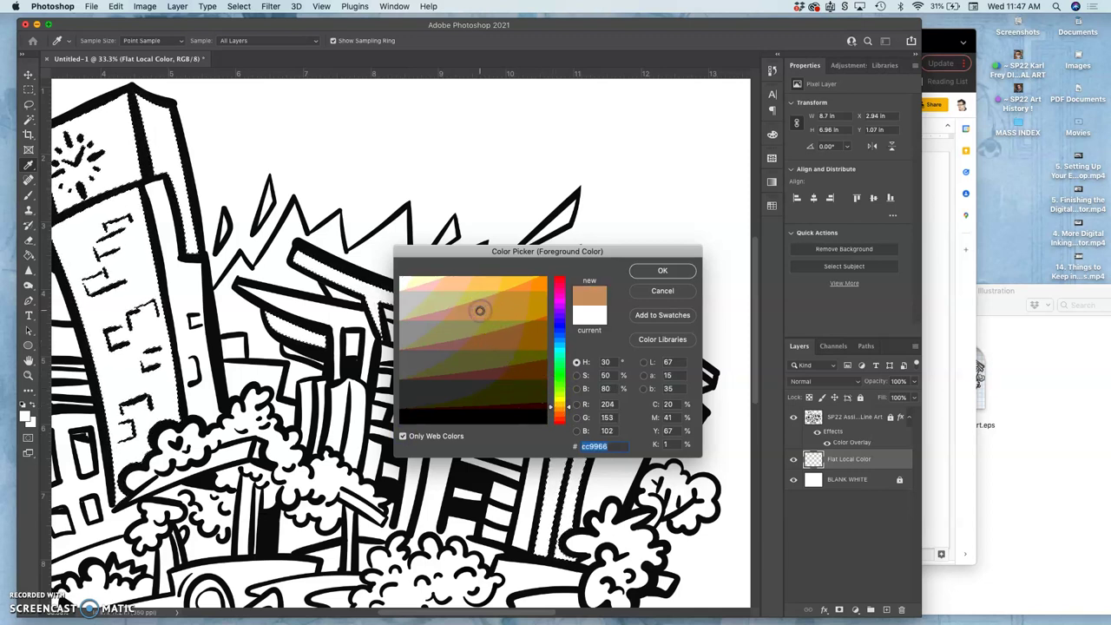
left_click(662, 272)
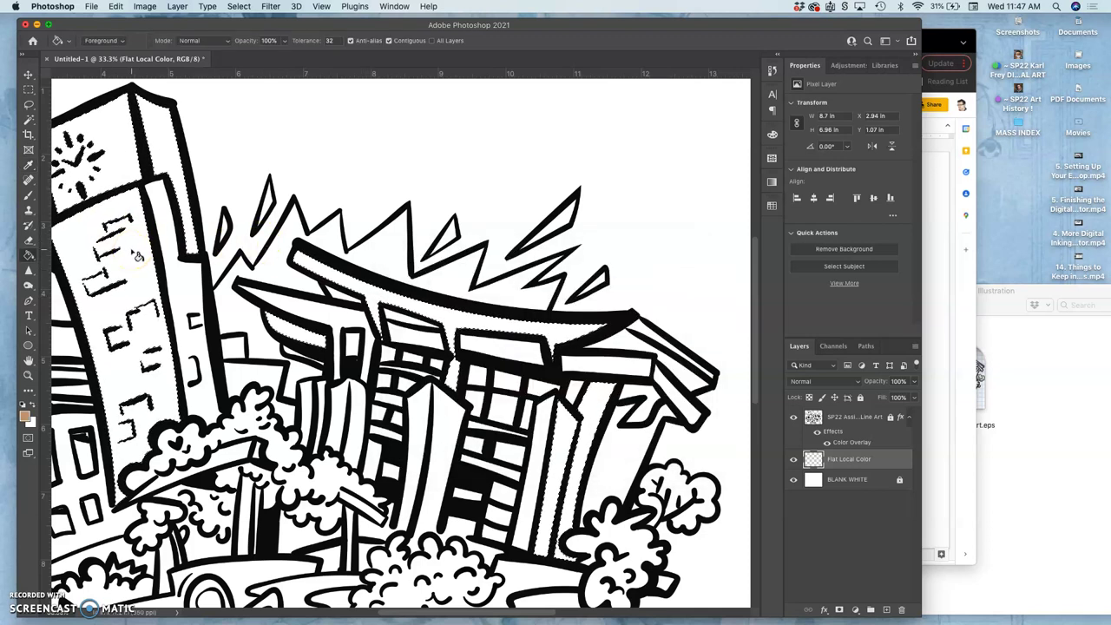
Fill the selected buildings and roof with tan, then deselect and hide the line art.
left_click(135, 252)
scroll(136, 250, "left", 5)
scroll(136, 252, "right", 2)
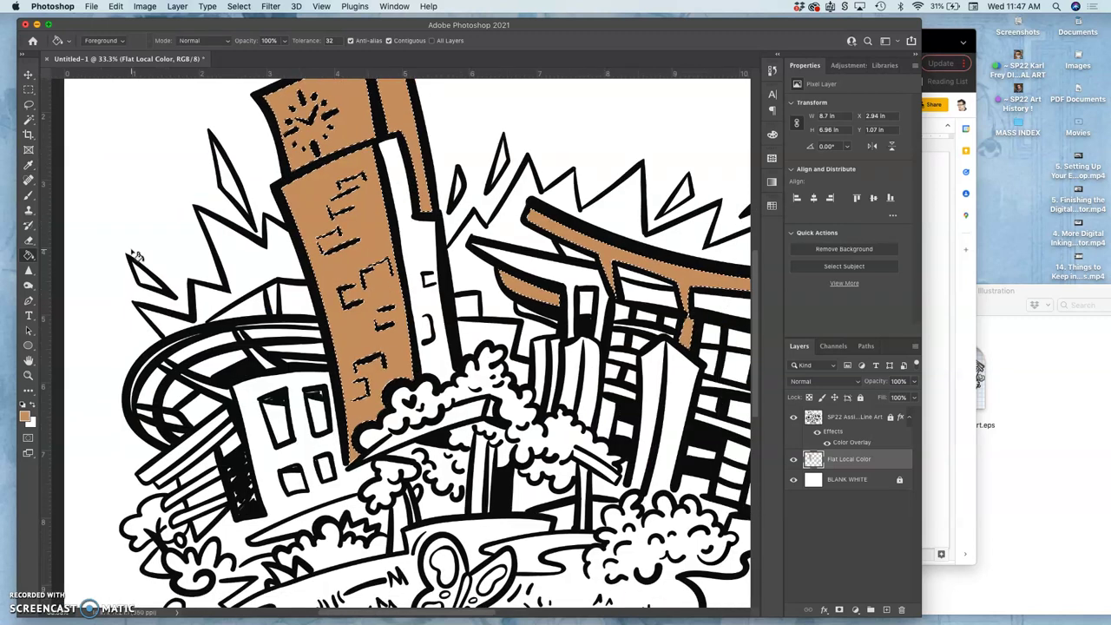
key("super+minus")
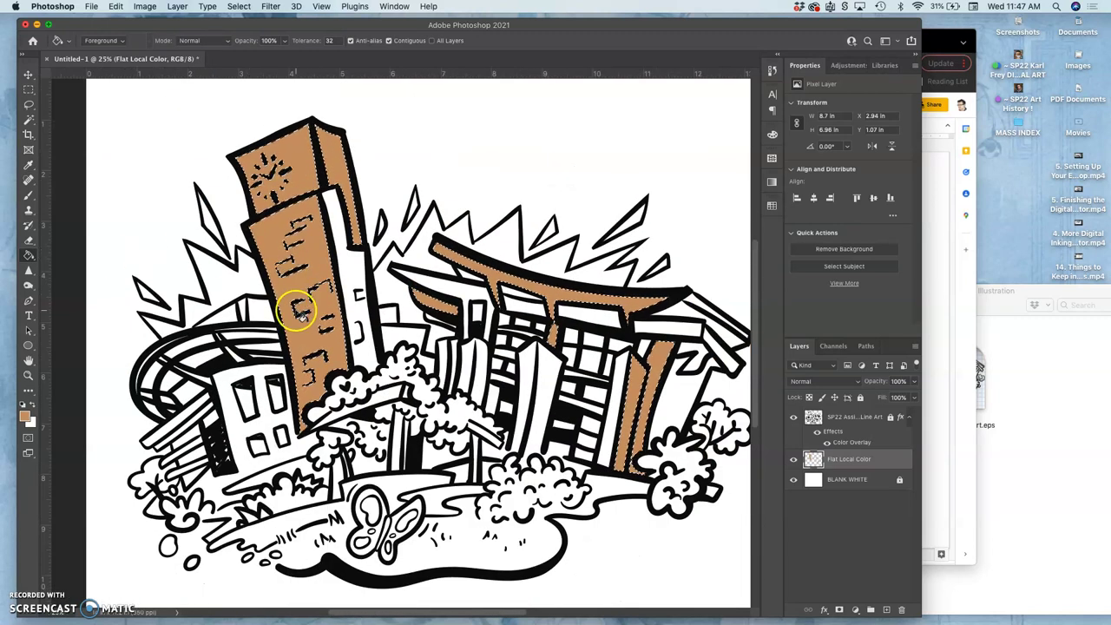
left_click(743, 460)
left_click(323, 298)
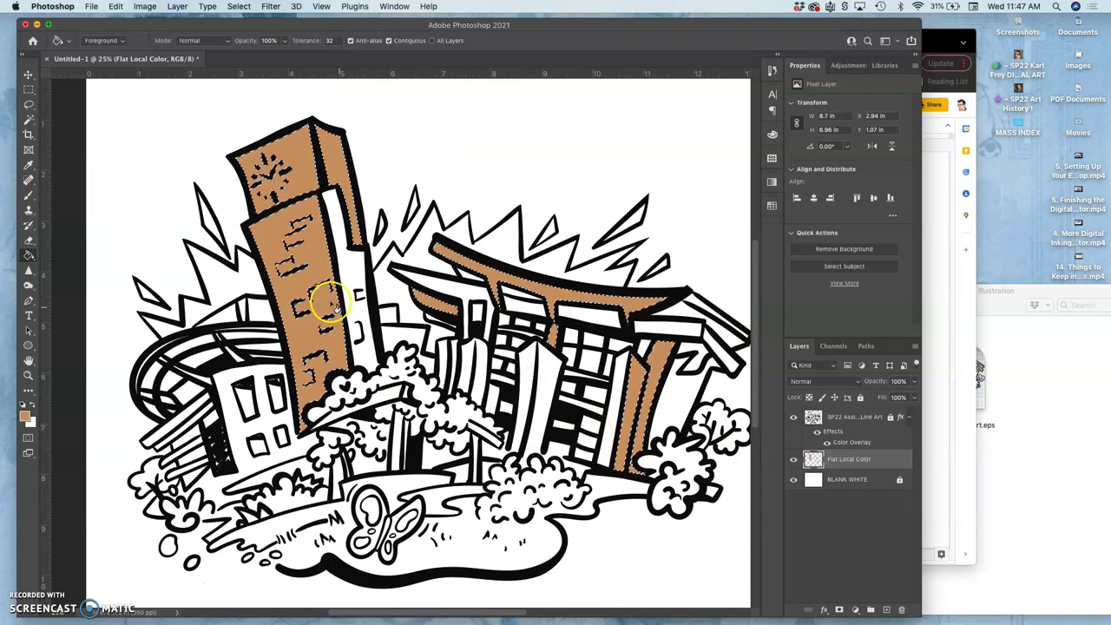
left_click(422, 275)
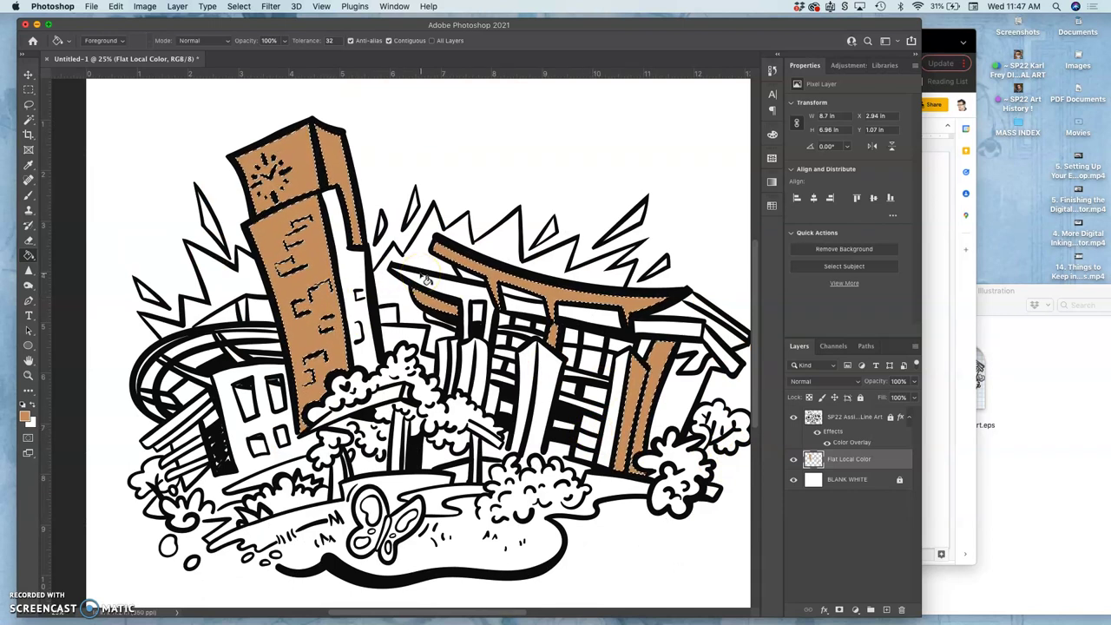
key("super+d")
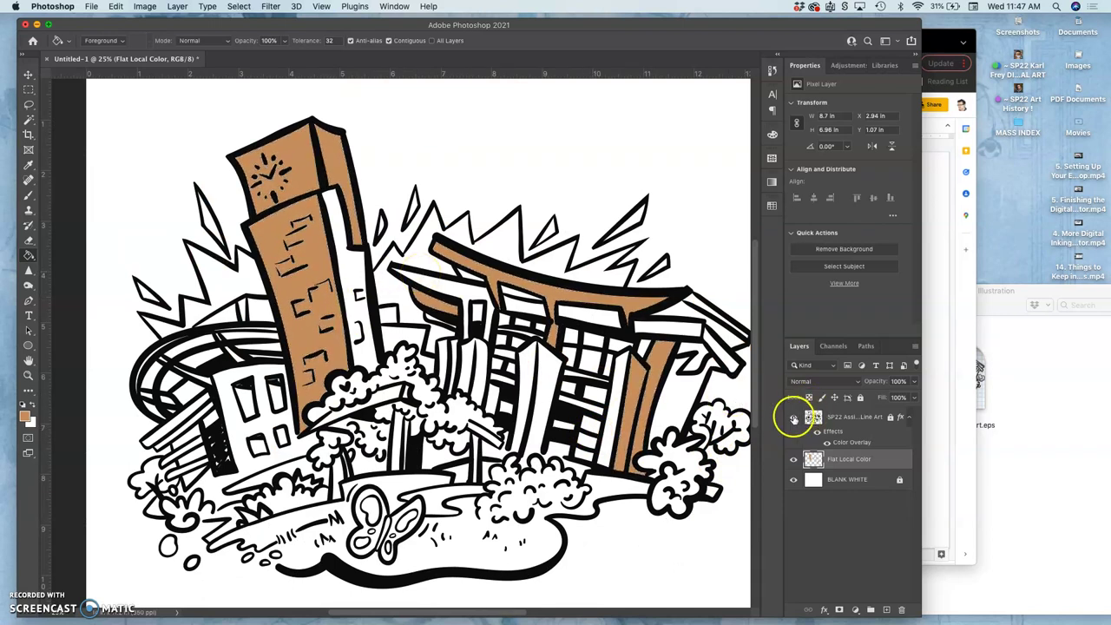
left_click(793, 418)
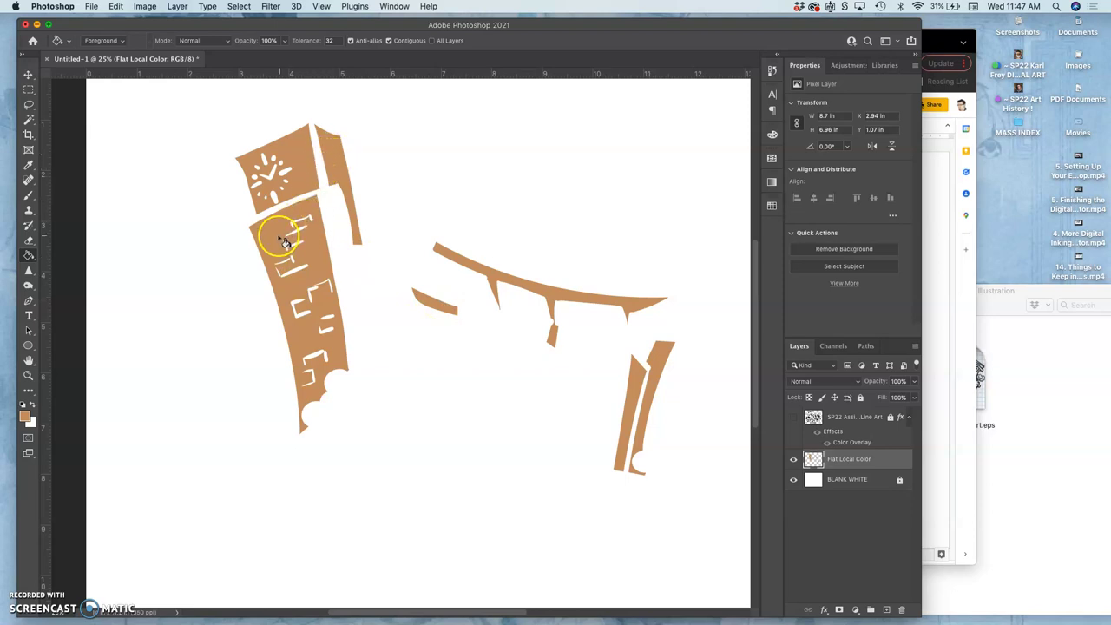
Fill the windowed tower with dusty pink #cc9999 and show the line art again.
left_click(28, 256)
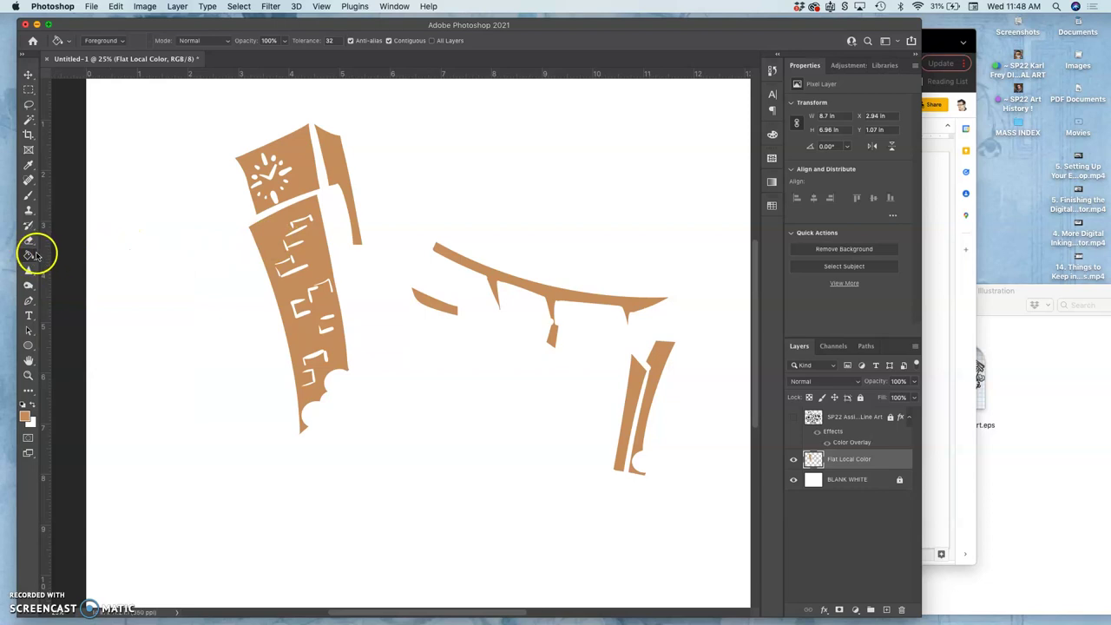
left_click(26, 416)
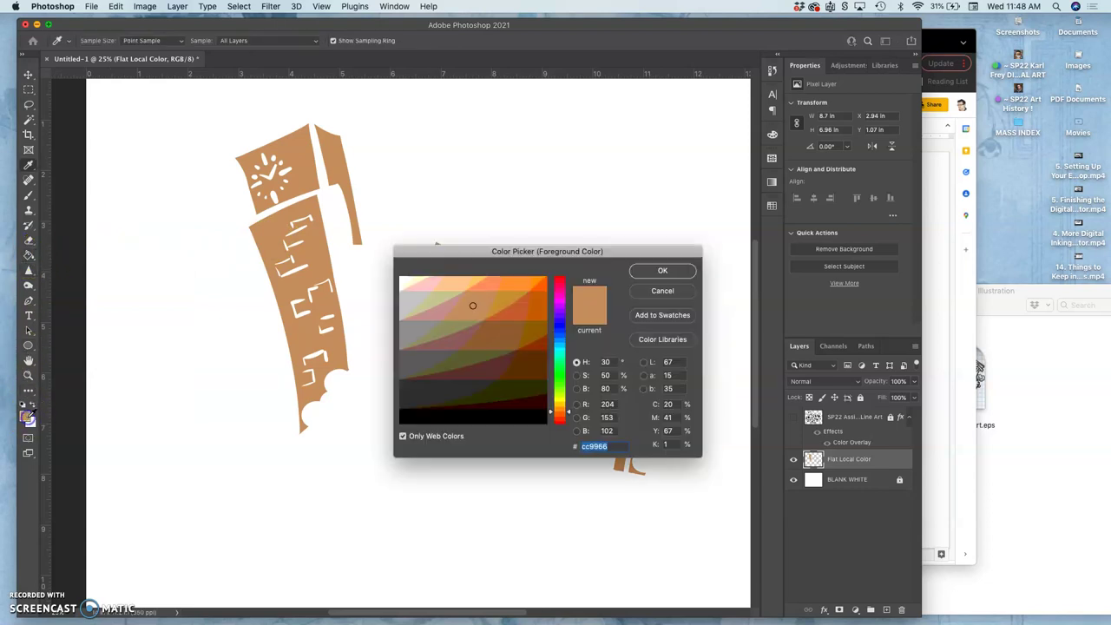
left_click(441, 312)
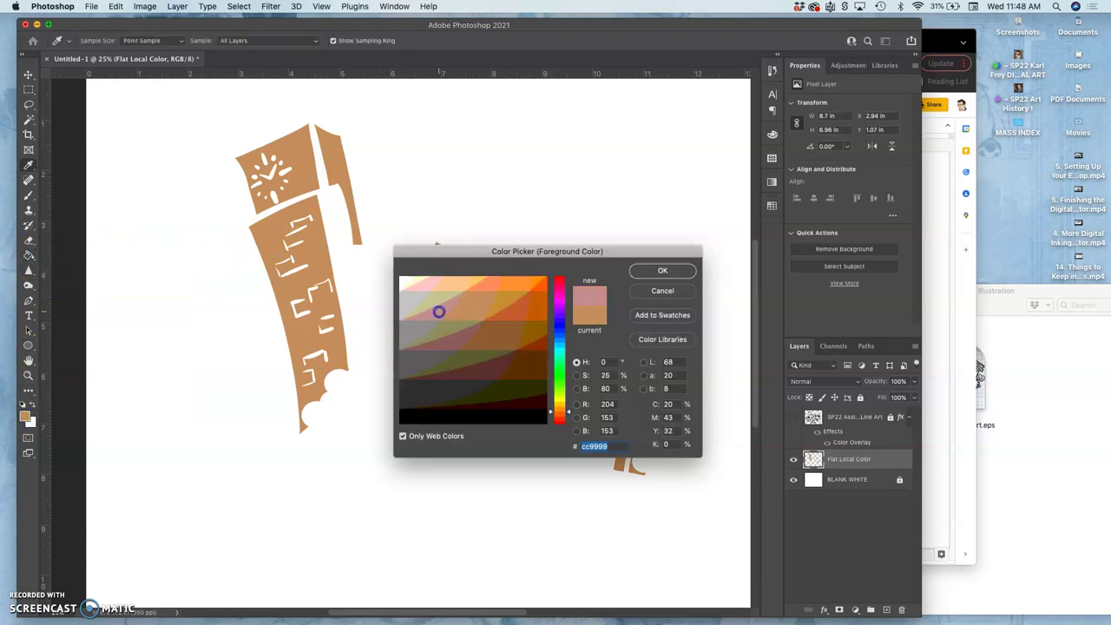
left_click(662, 270)
key("g")
left_click(358, 256)
left_click(283, 246)
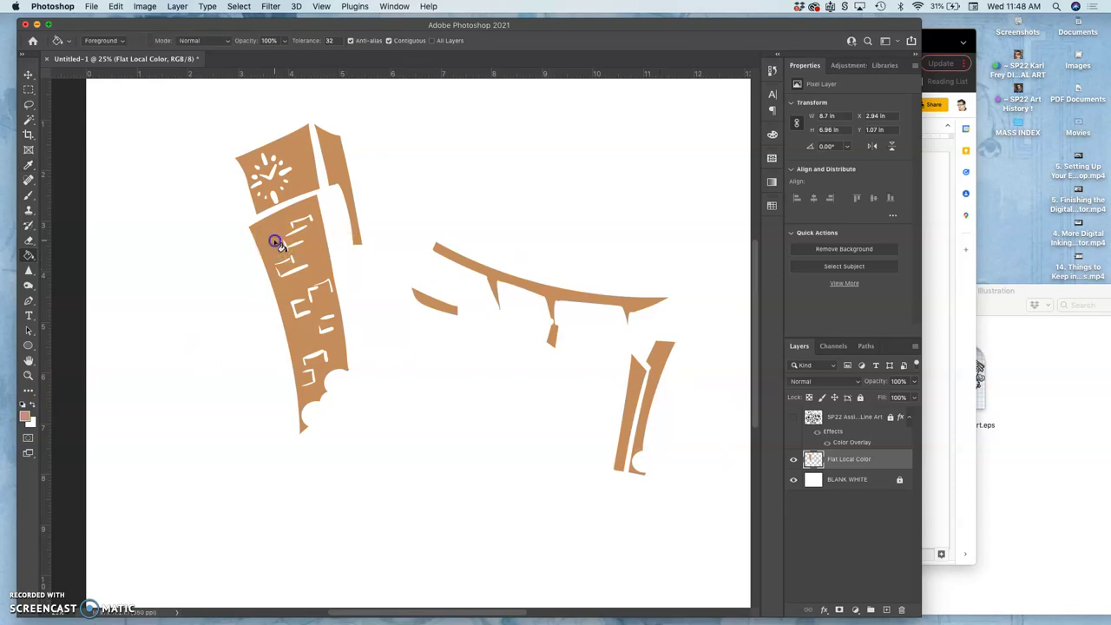
left_click(420, 341)
left_click(793, 417)
left_click(329, 252)
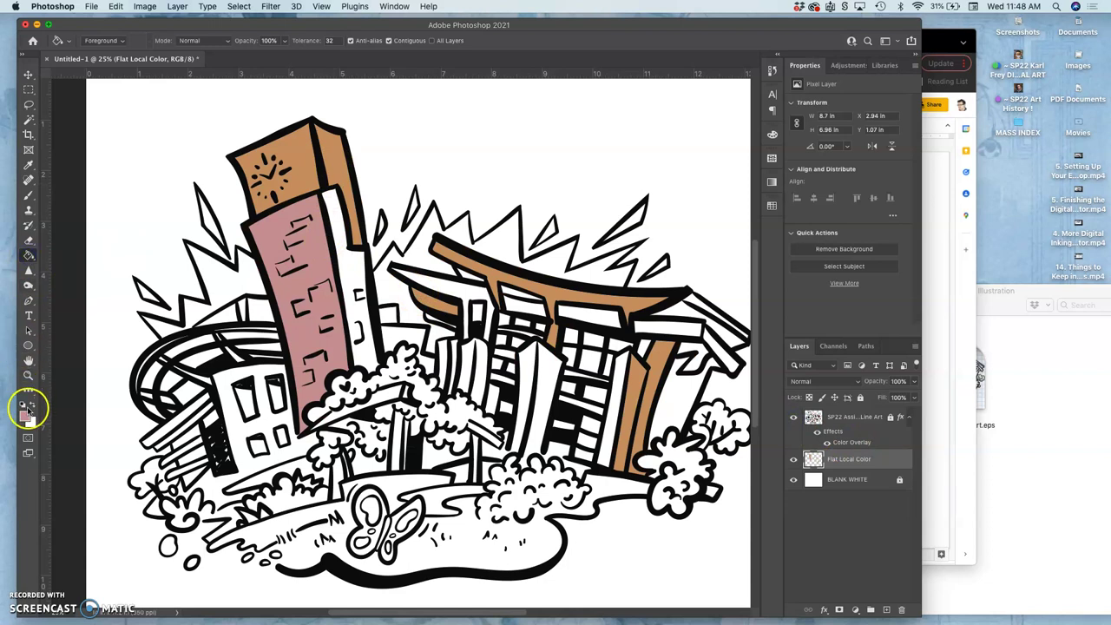
Set the foreground colour to pale light blue #99cccc.
left_click(25, 416)
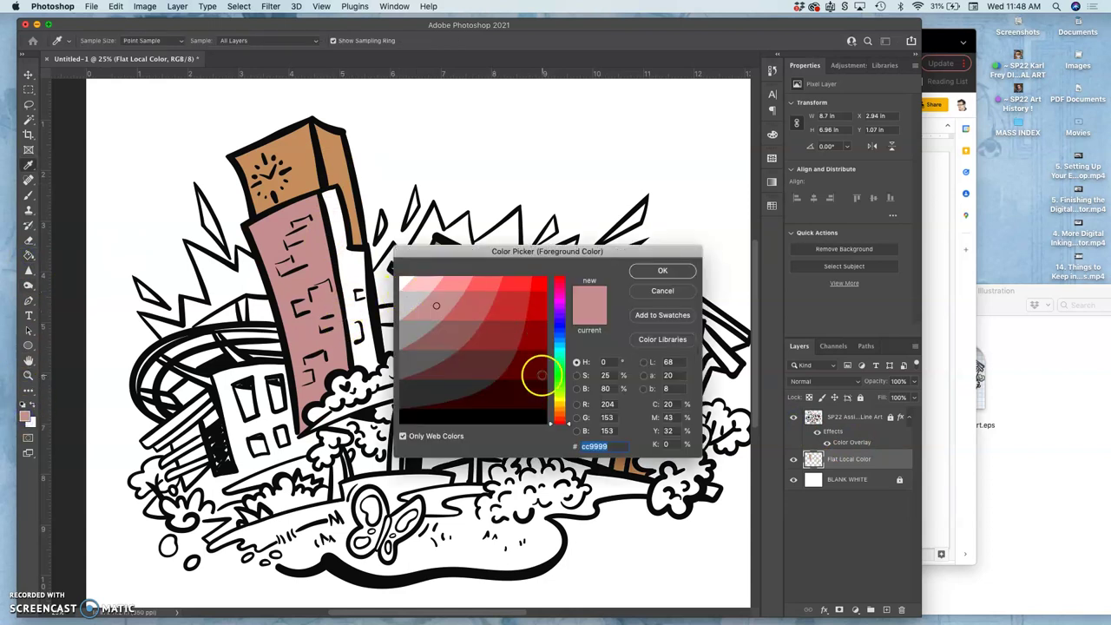
left_click(560, 419)
left_click_drag(560, 417, 565, 346)
left_click_drag(451, 382, 421, 281)
left_click(663, 270)
Fill the clock tower's right side panel light blue, then choose pale sage #dbe5c9.
key("g")
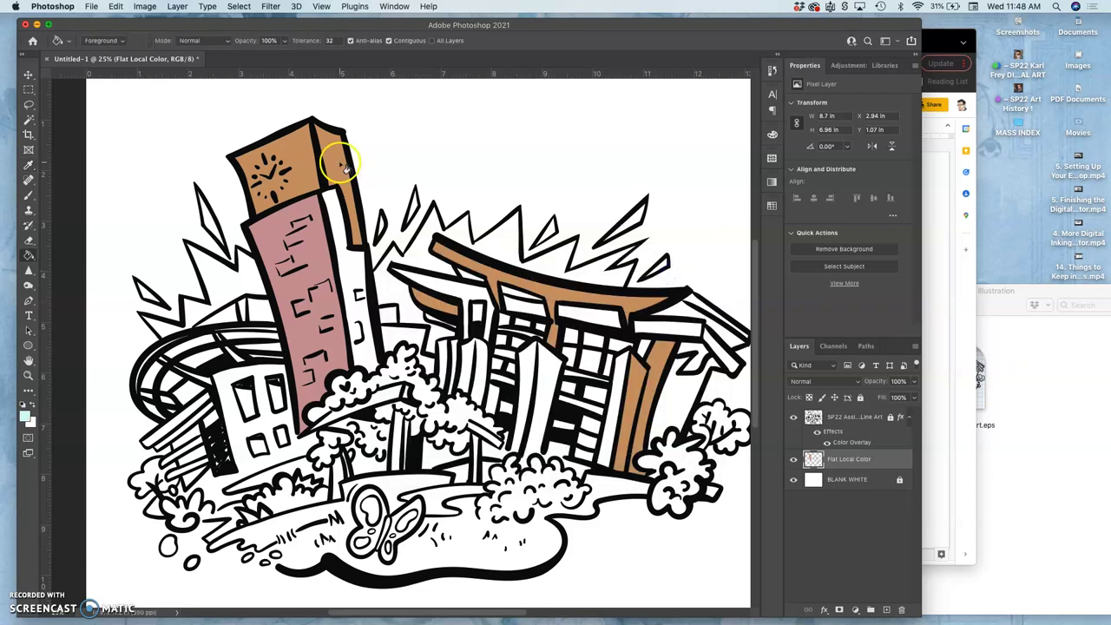
left_click(344, 167)
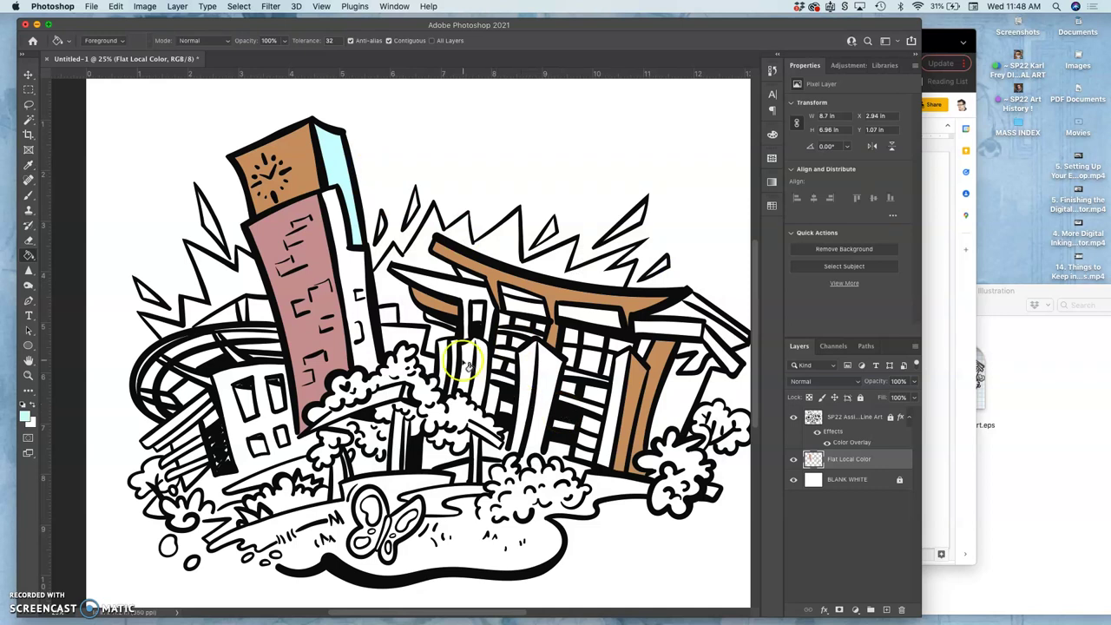
left_click(26, 416)
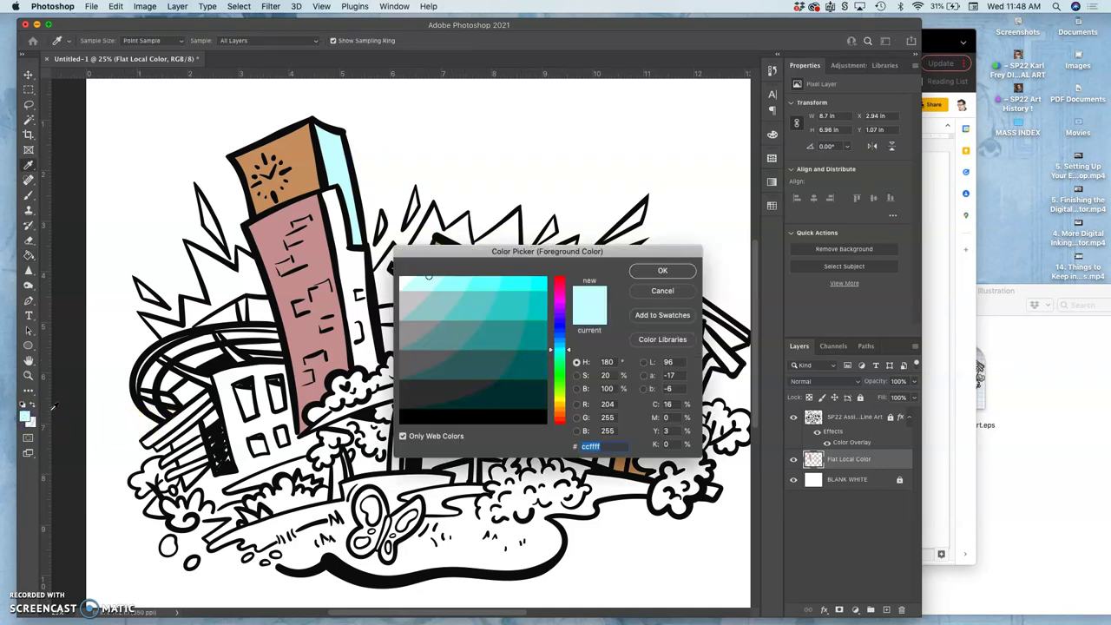
left_click(402, 436)
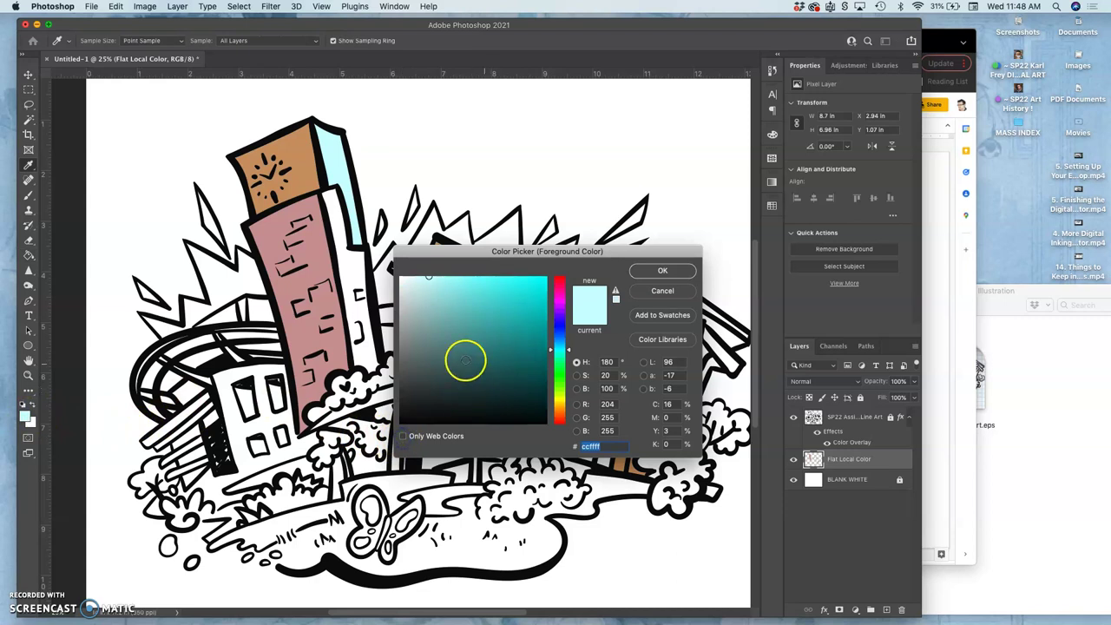
left_click(559, 404)
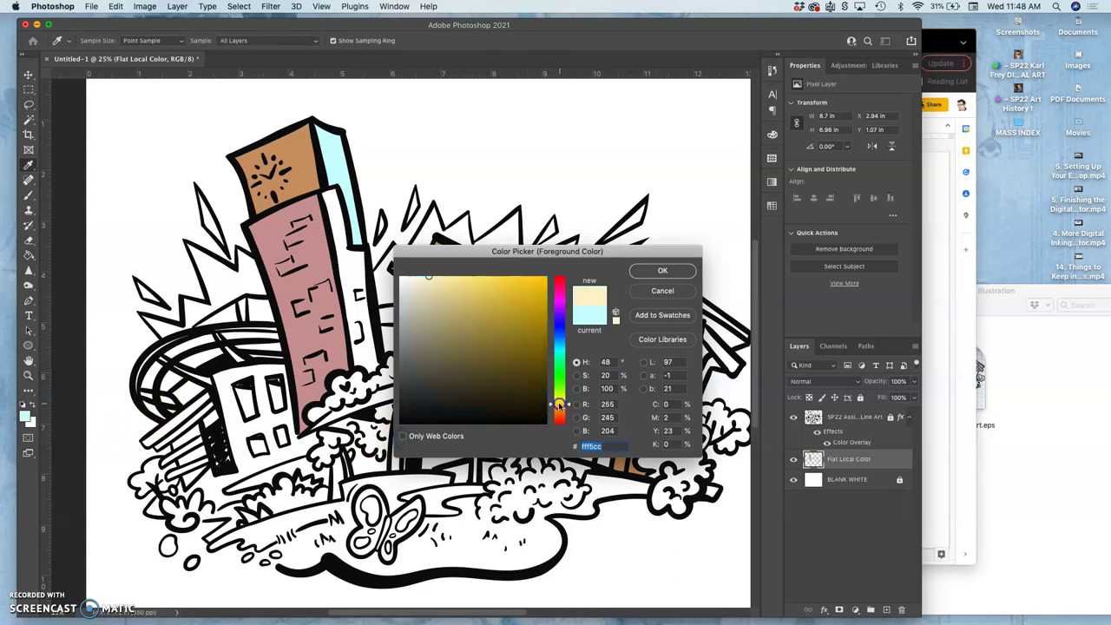
mouse_move(450, 322)
left_mouse_down()
mouse_move(422, 320)
mouse_move(428, 304)
left_mouse_up()
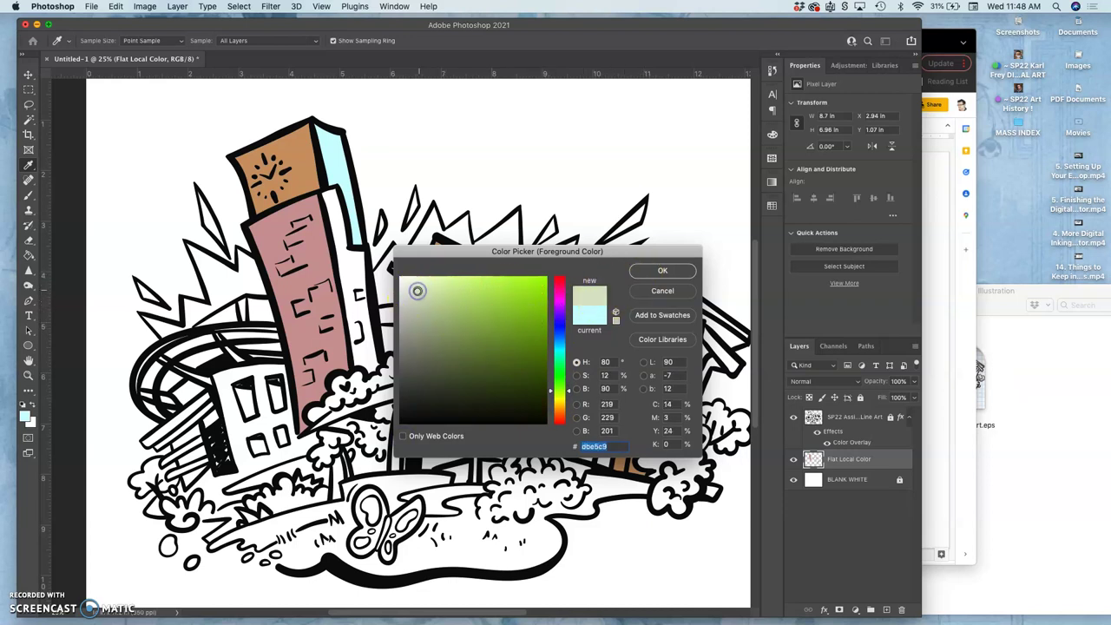
left_click(660, 270)
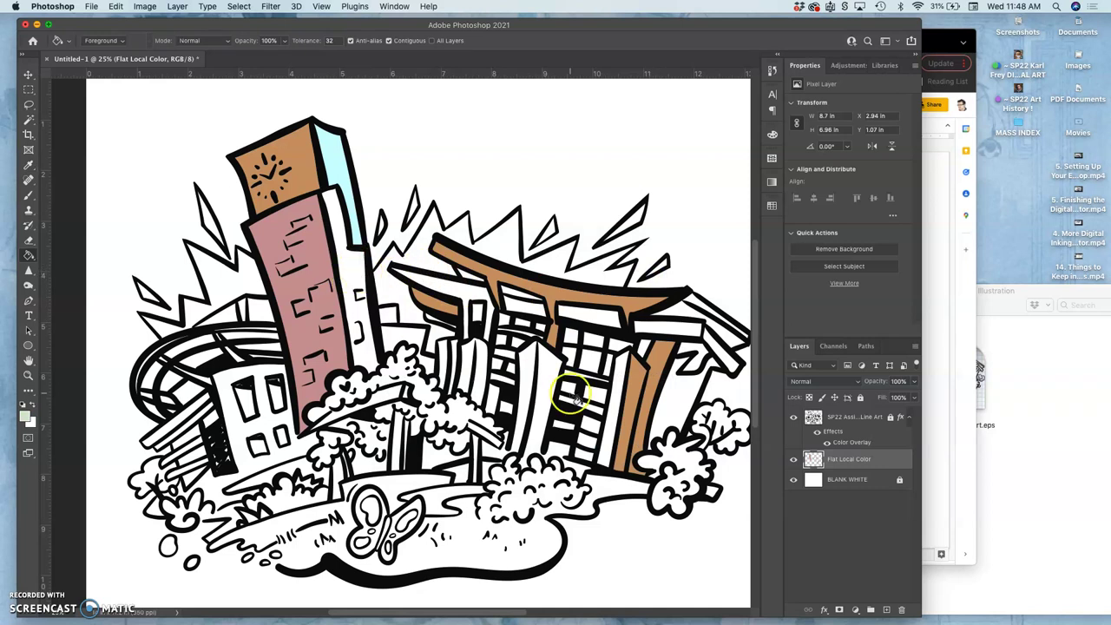
Try filling the background pale green, then undo it to keep the background white.
left_click(794, 418)
left_click(794, 418)
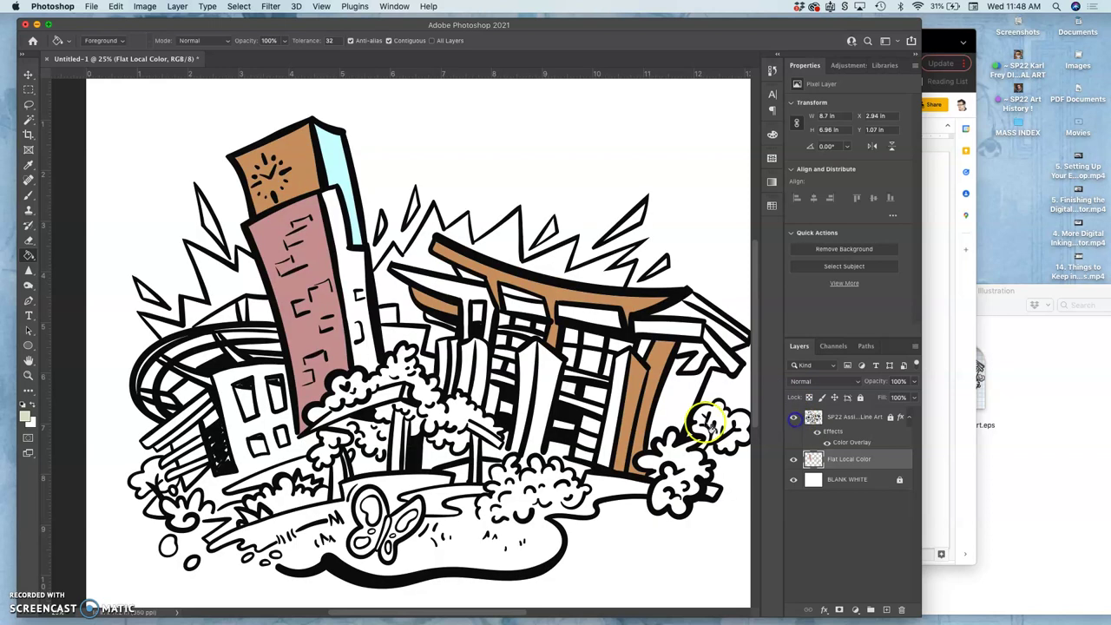
left_click(356, 271)
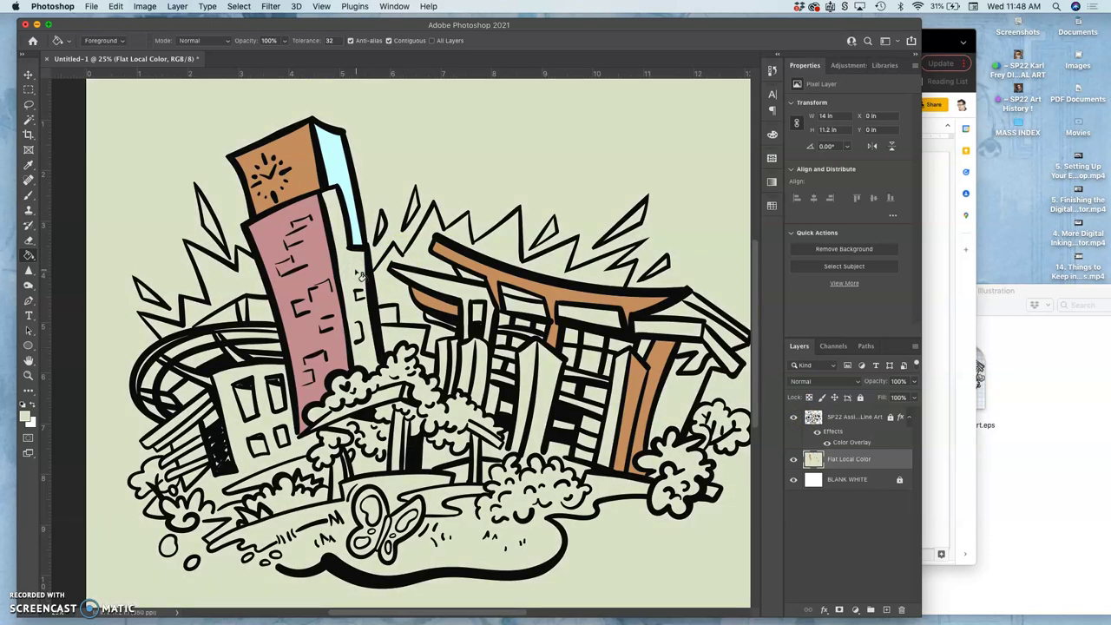
key("super+z")
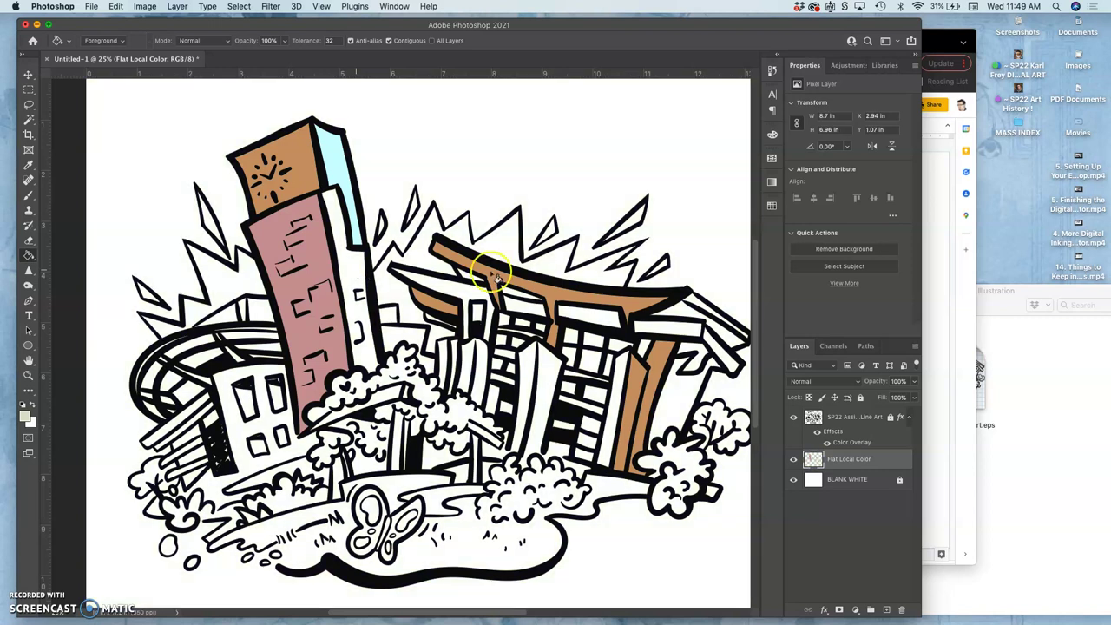
On the line art layer, Magic Wand-select the stadium top, tower strip, right building, butterfly wing and lower-left ground.
left_click(814, 419)
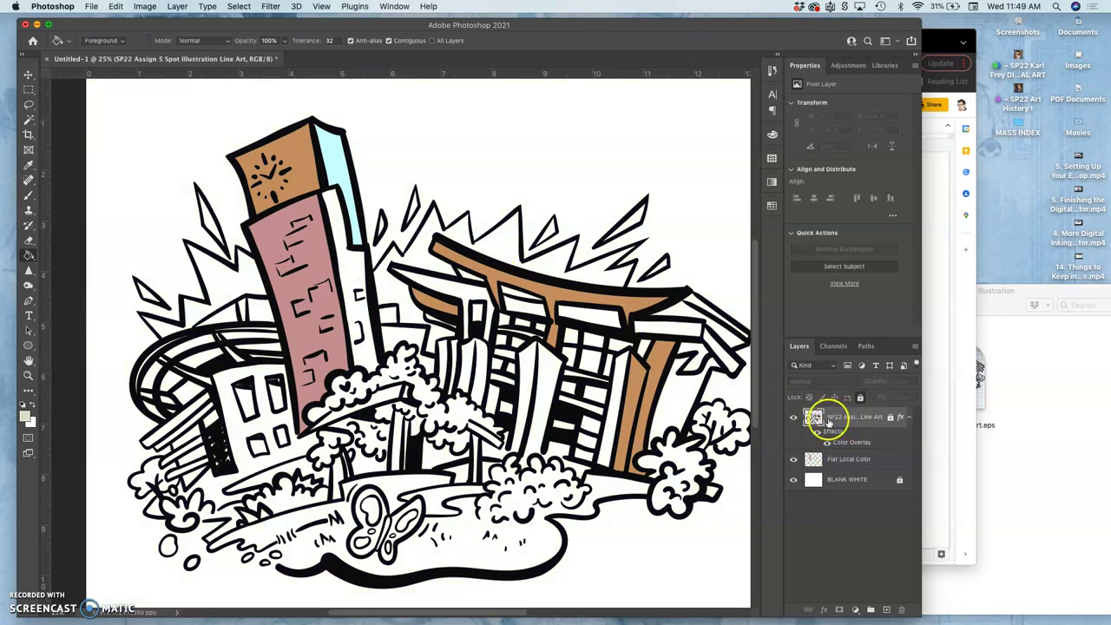
left_click(29, 120)
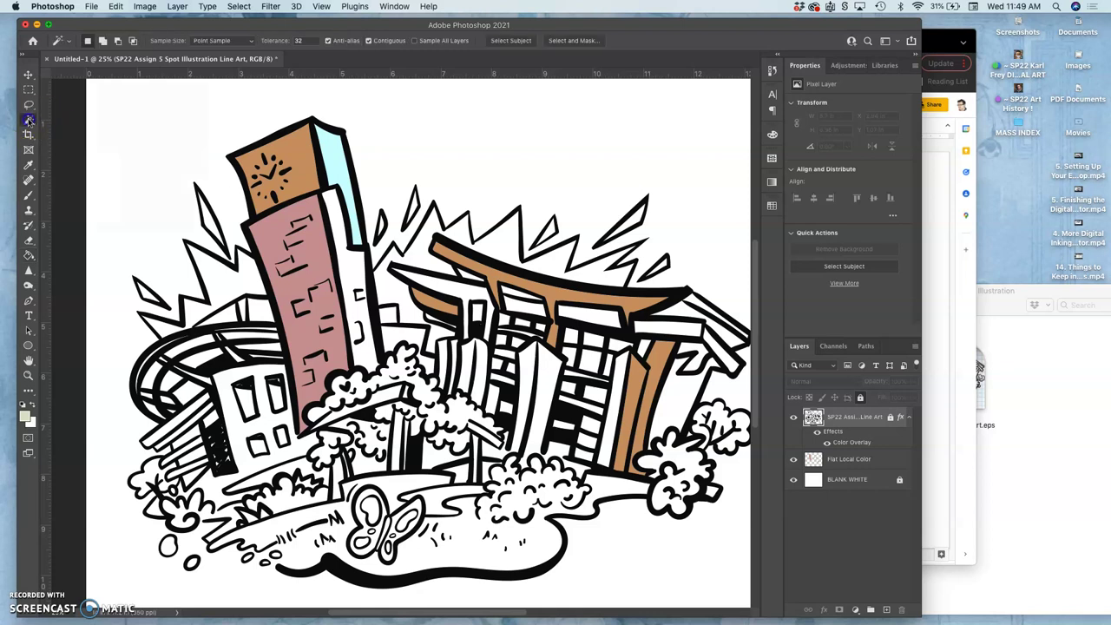
left_click(227, 314)
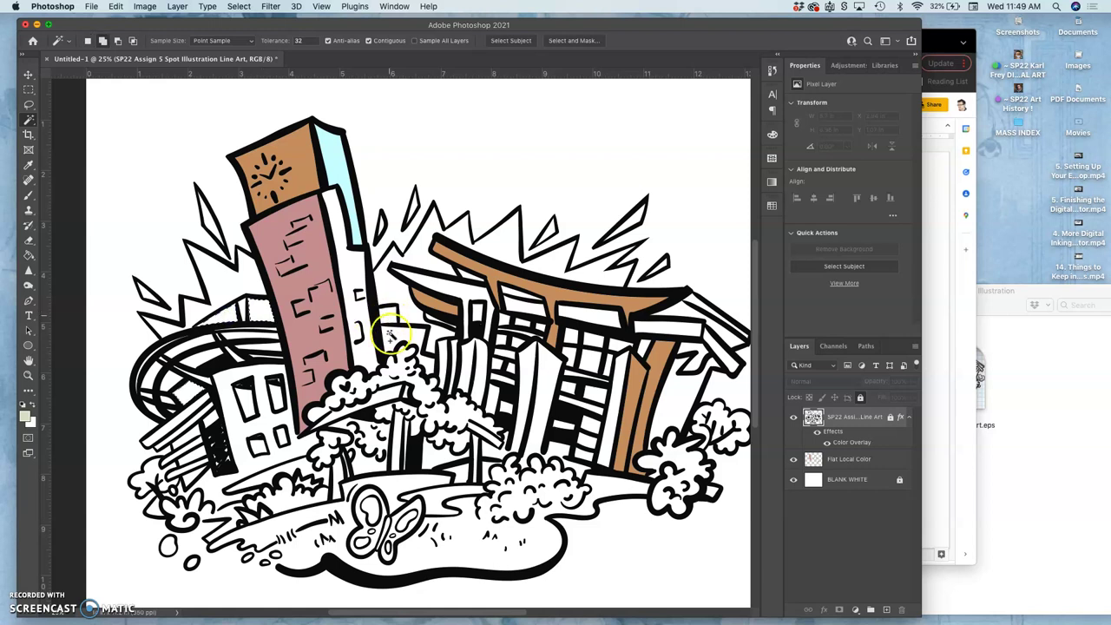
left_click(391, 334, "shift")
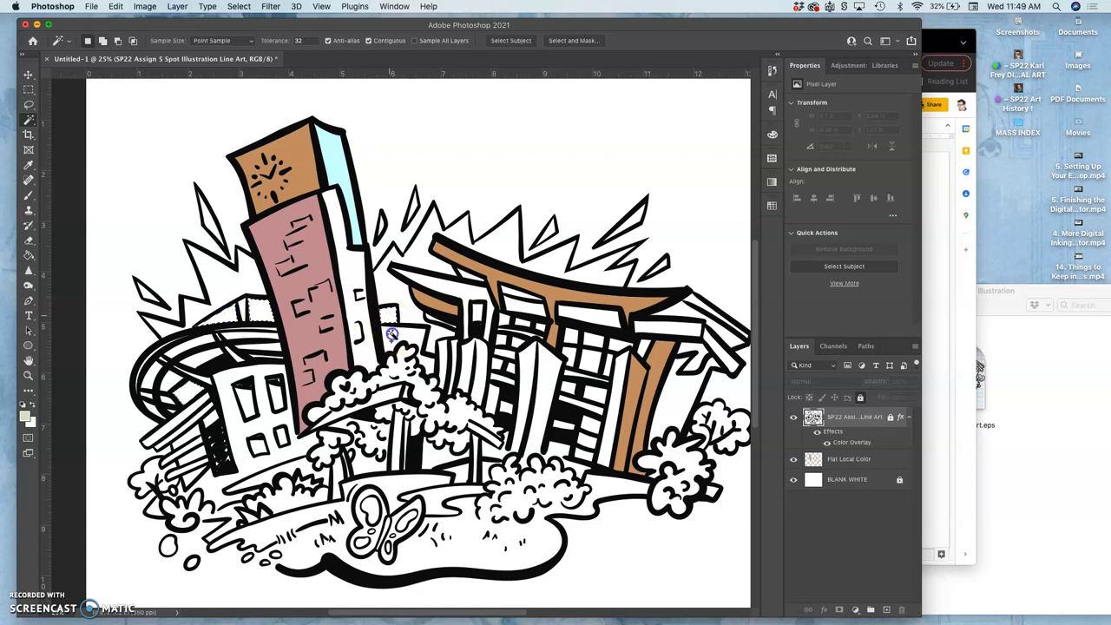
left_click(361, 276, "shift")
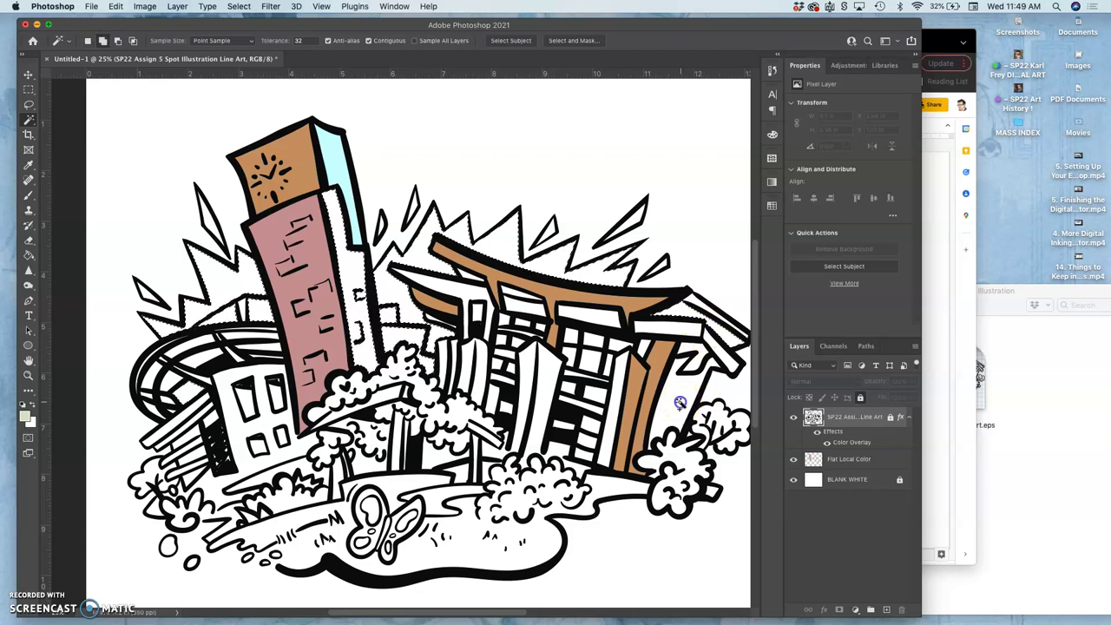
left_click(688, 361, "shift")
left_click(612, 444, "shift")
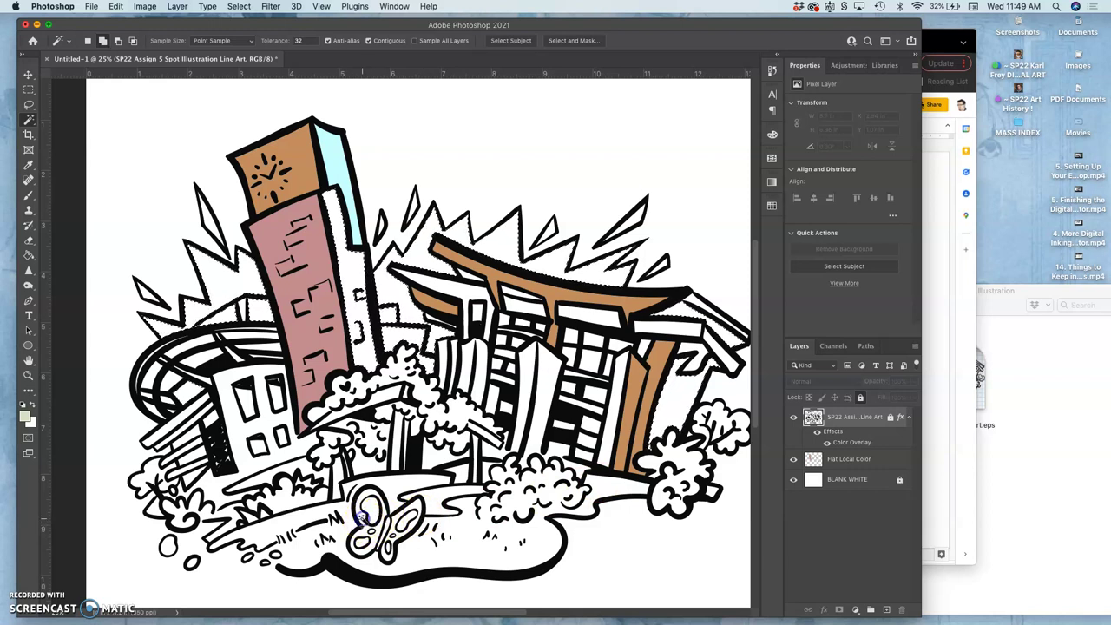
left_click(405, 530, "shift")
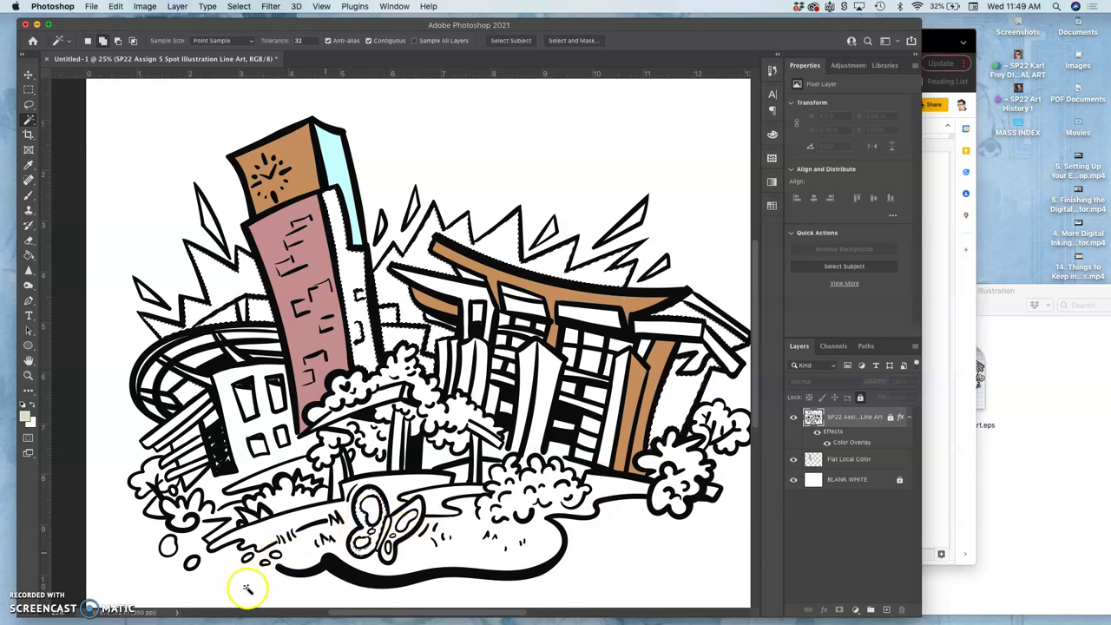
left_click(228, 550, "shift")
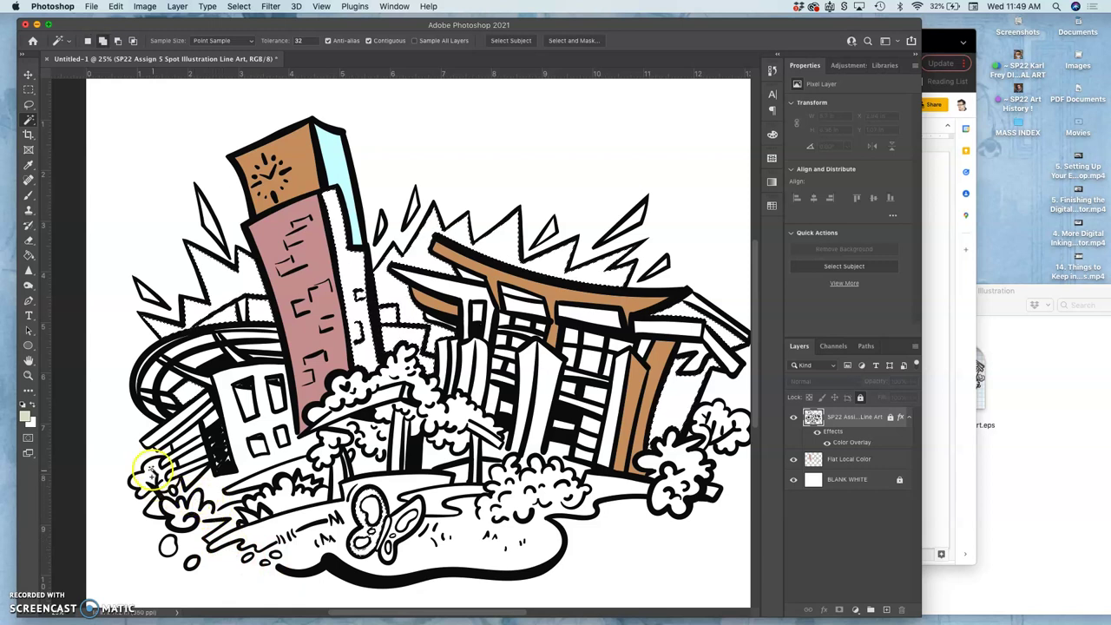